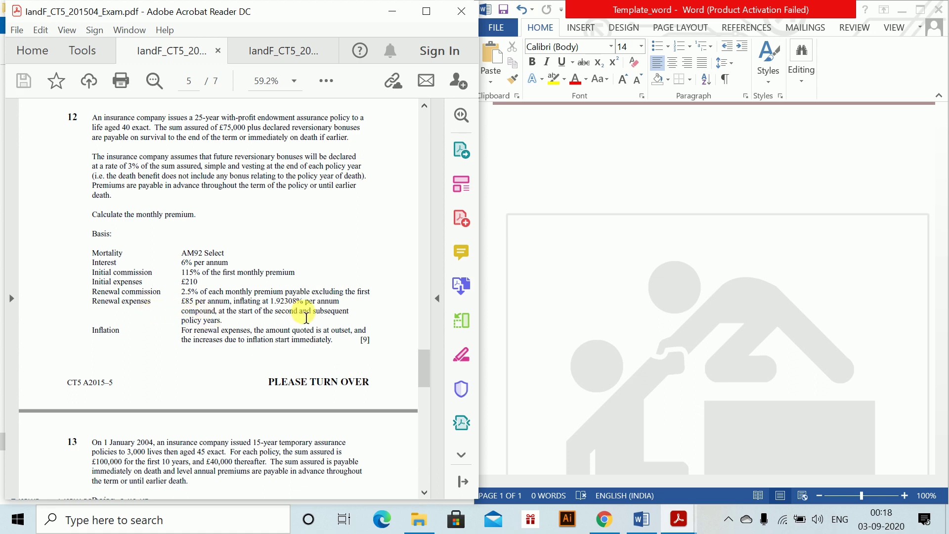
- Scroll down the exam PDF, then switch to the ExaminersReport PDF with the model solution
scroll(117, 348, "down", 1)
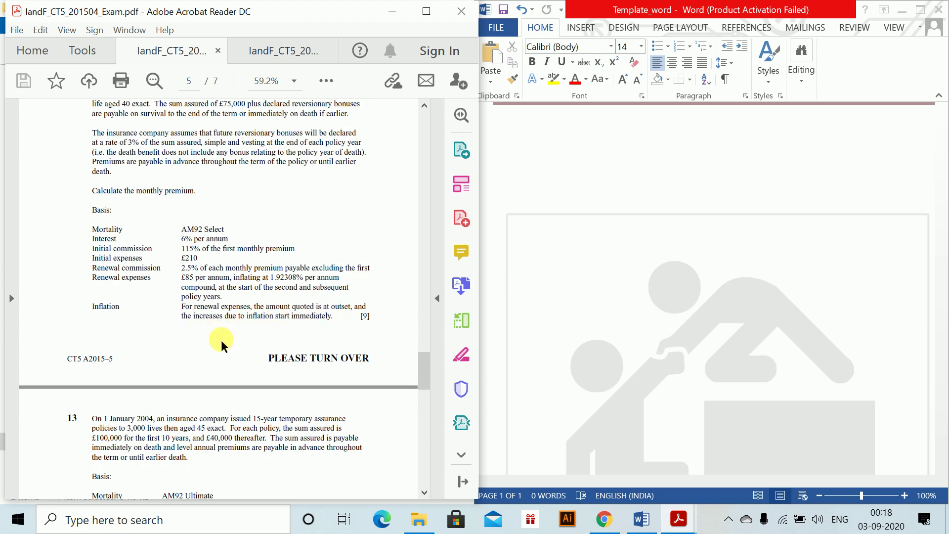
left_click(256, 51)
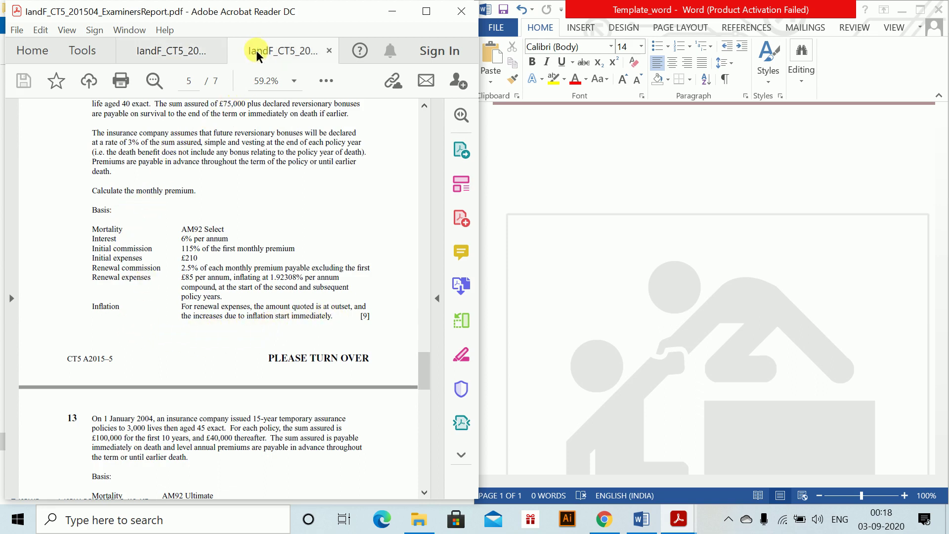
- Type the heading 'Question 1.' followed by the line 'Let P be the monthly Premium.'
left_click(506, 138)
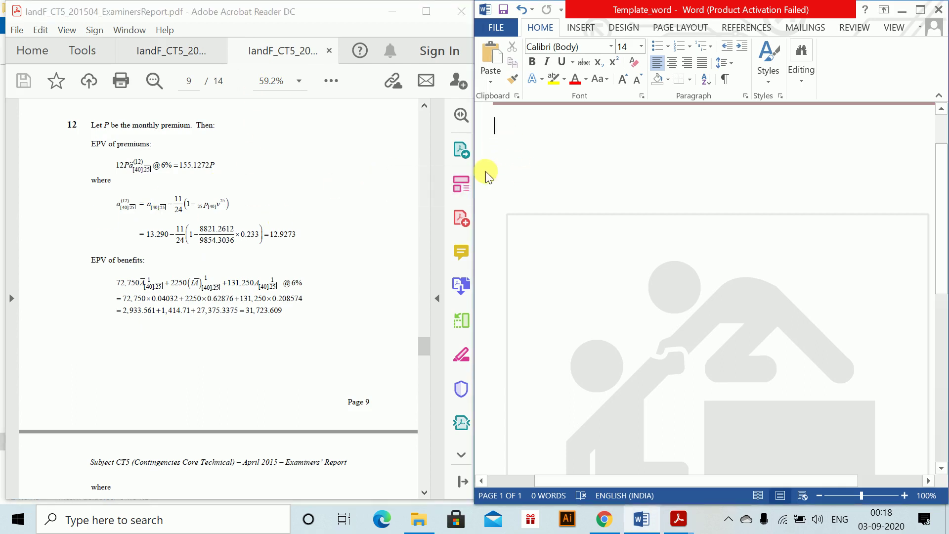
type("Quest")
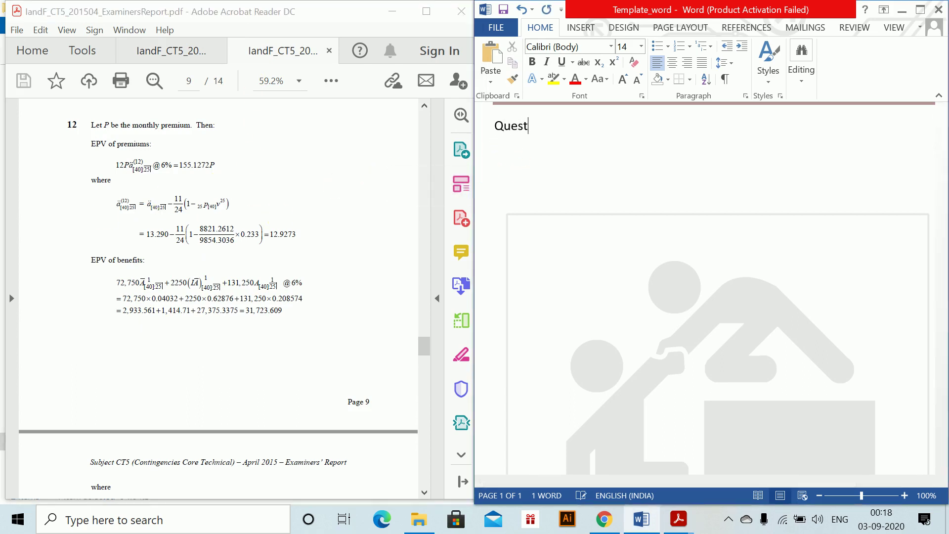
type("ion1")
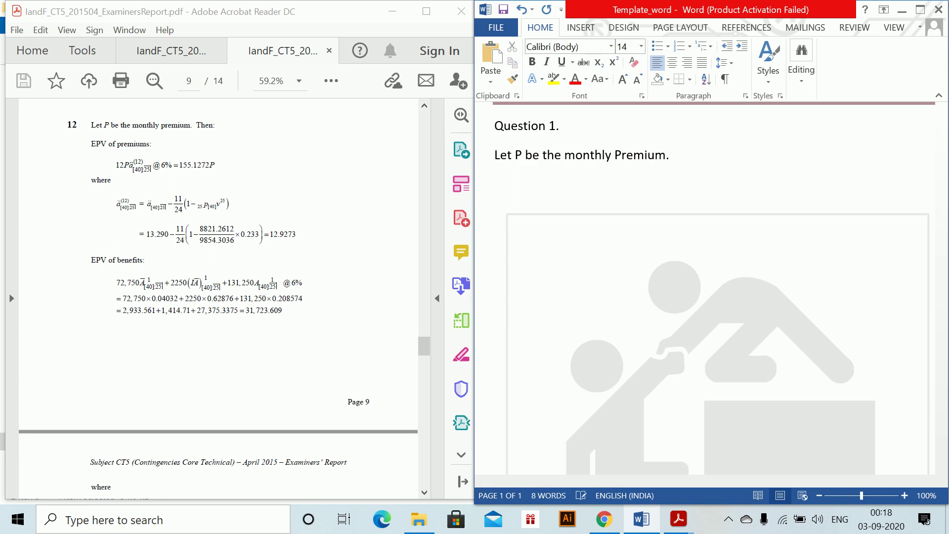
left_click(487, 174)
key("alt")
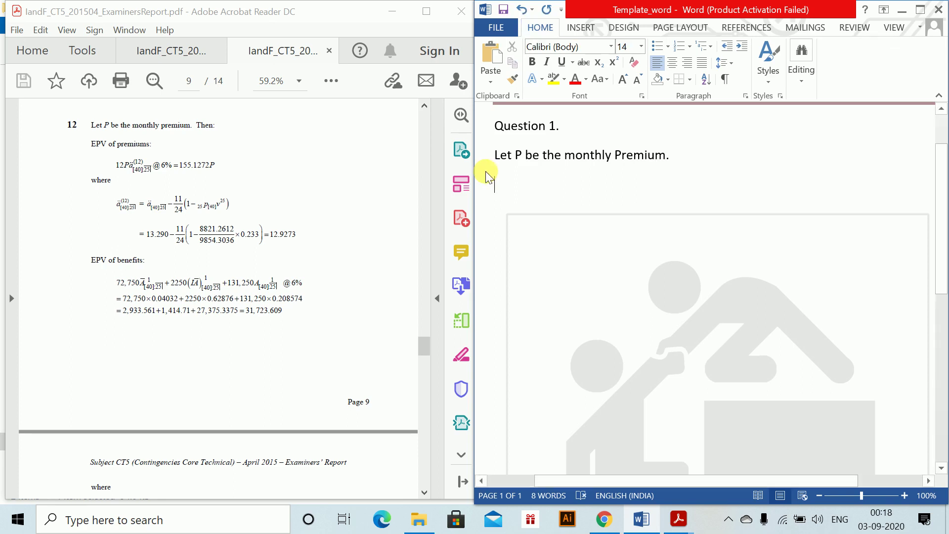
- Start an equation 'EPV of Premiums = 12P' followed by a monthly annuity-due symbol
key("alt+equal")
type("EPV o")
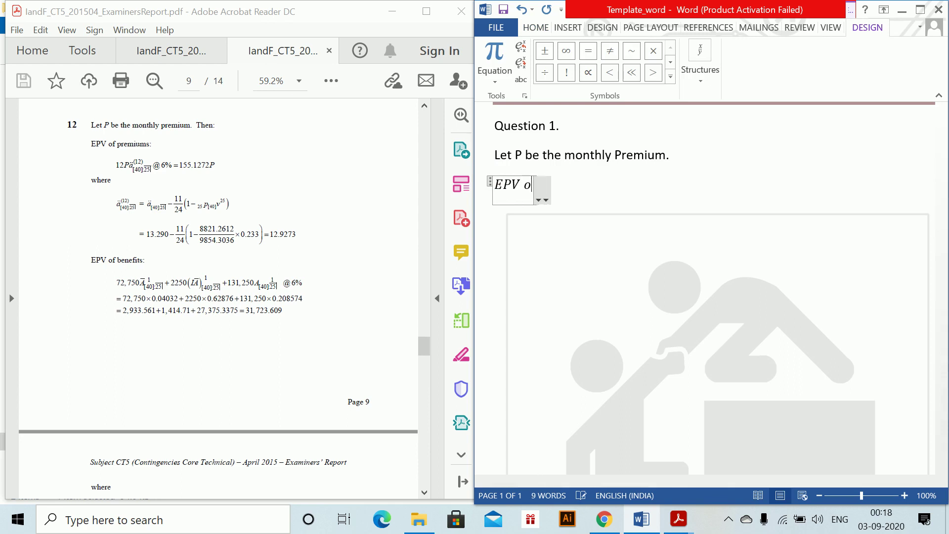
type("f Premiums =")
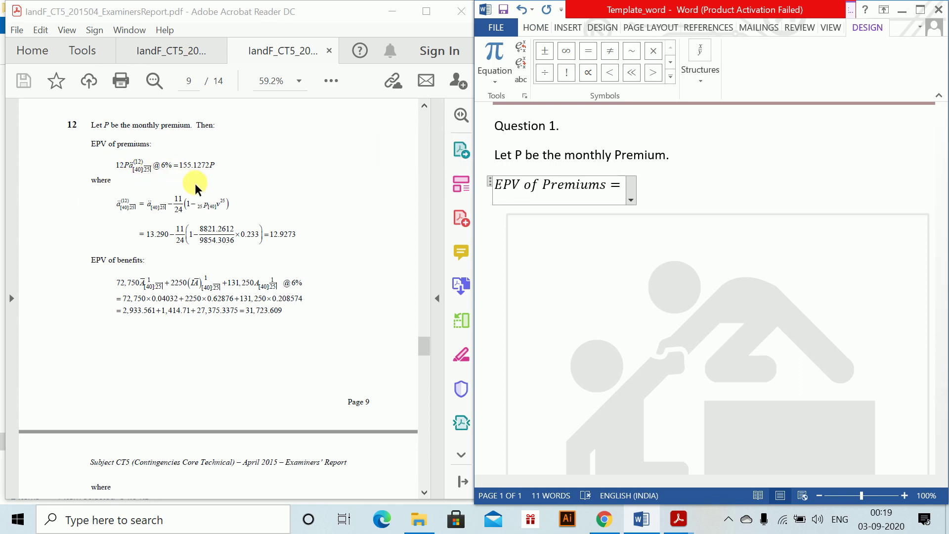
type("12P")
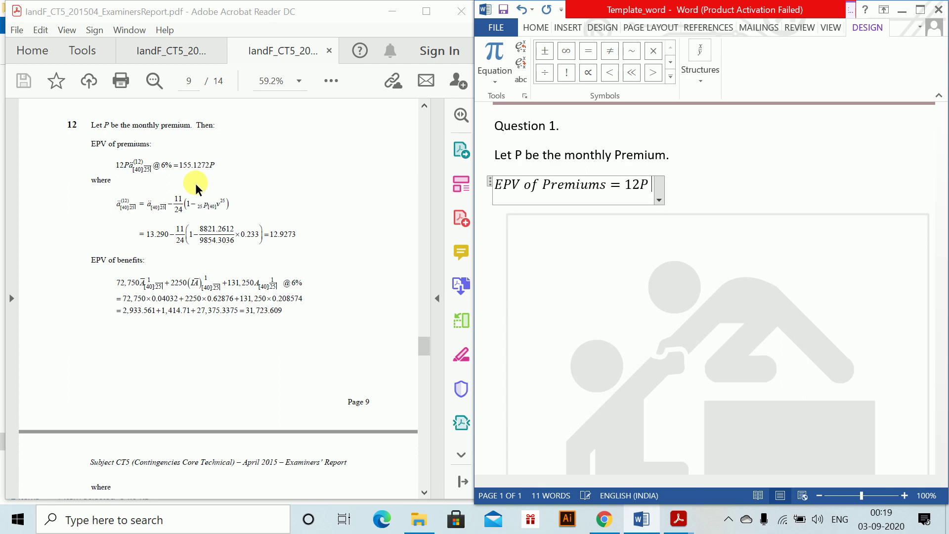
key("ctrl+v")
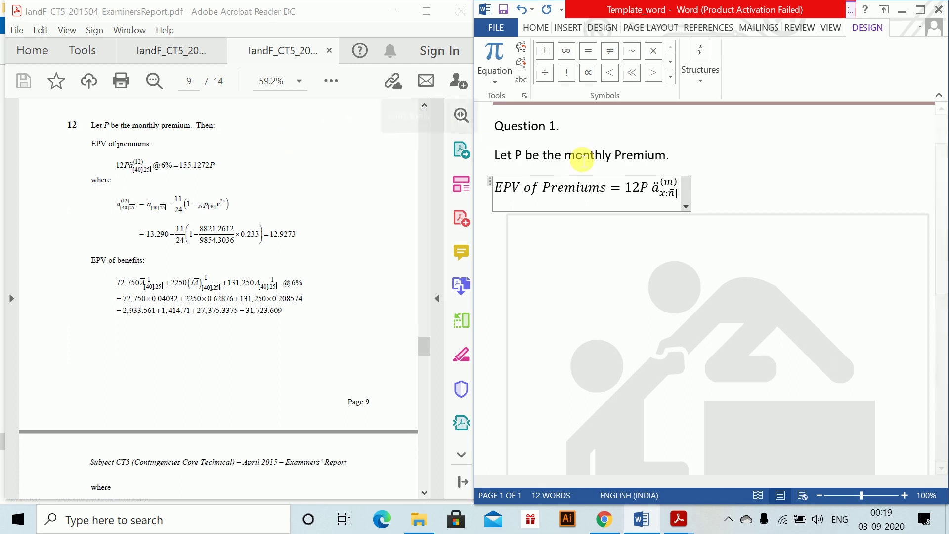
- Set the annuity to ä(12) with subscript [40]:25 and append @6%
left_click(668, 194)
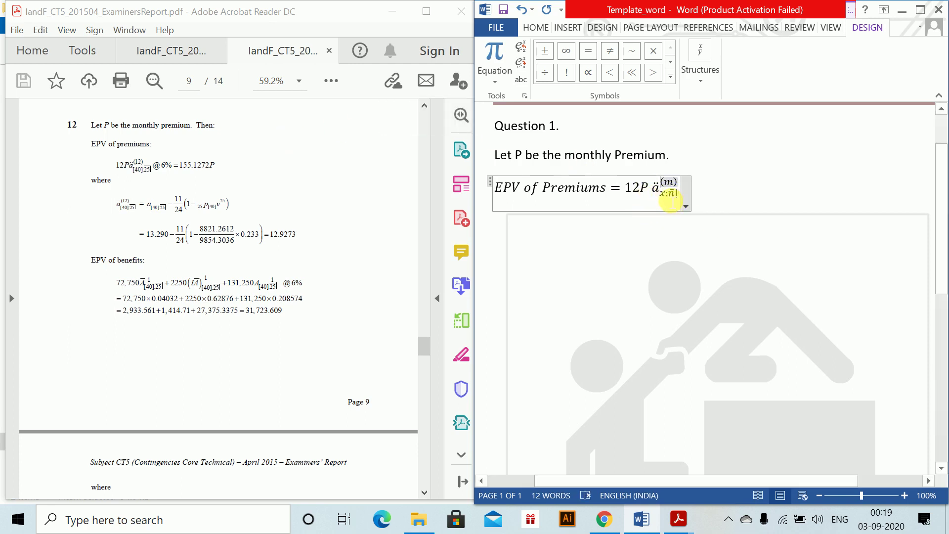
key("BackSpace")
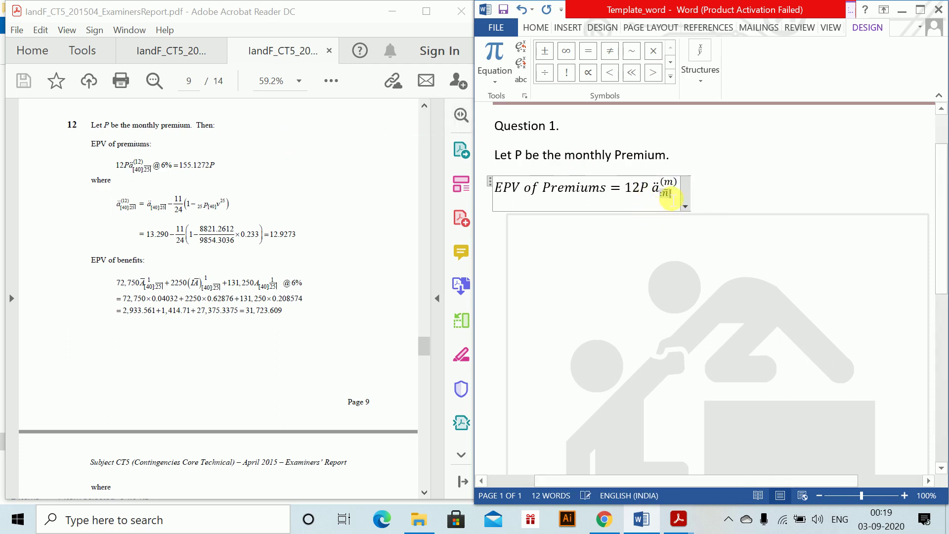
type("[40")
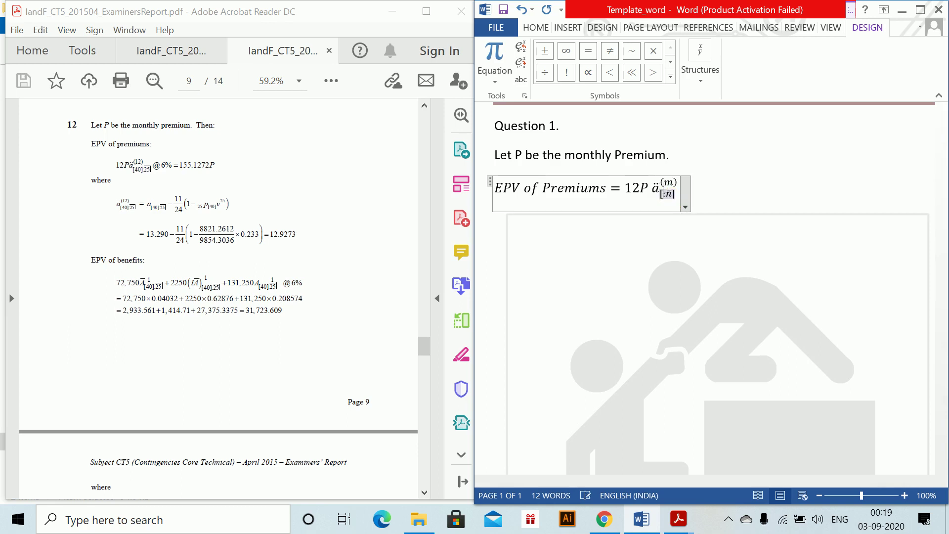
type("]:")
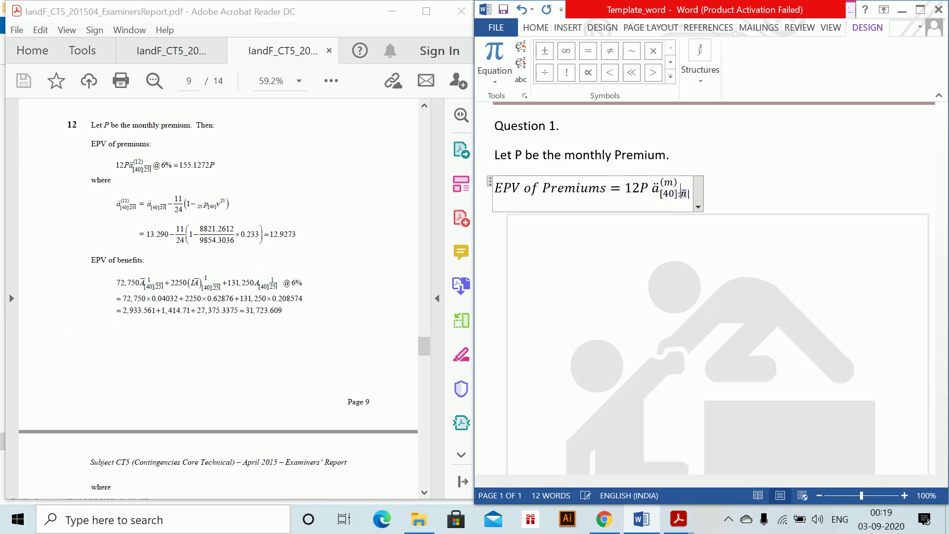
type("25")
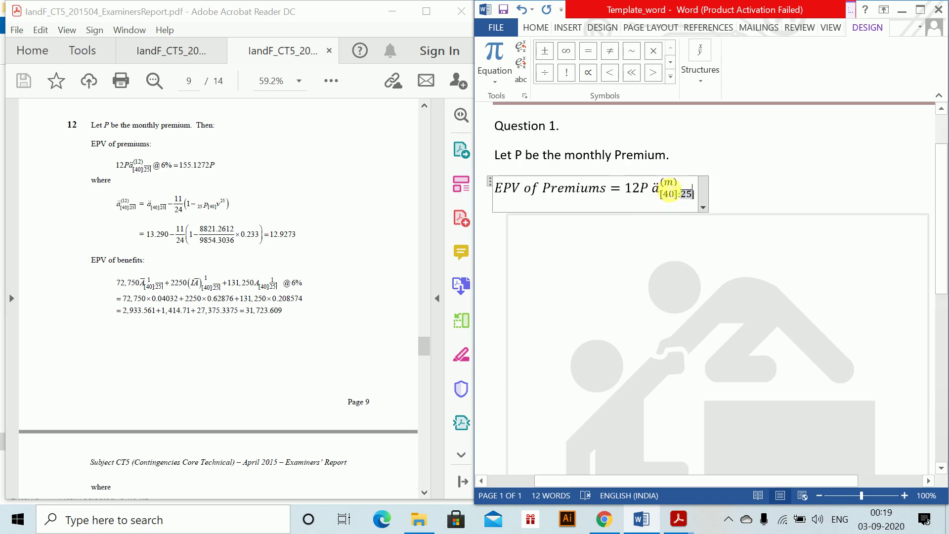
left_click(667, 182)
type("12")
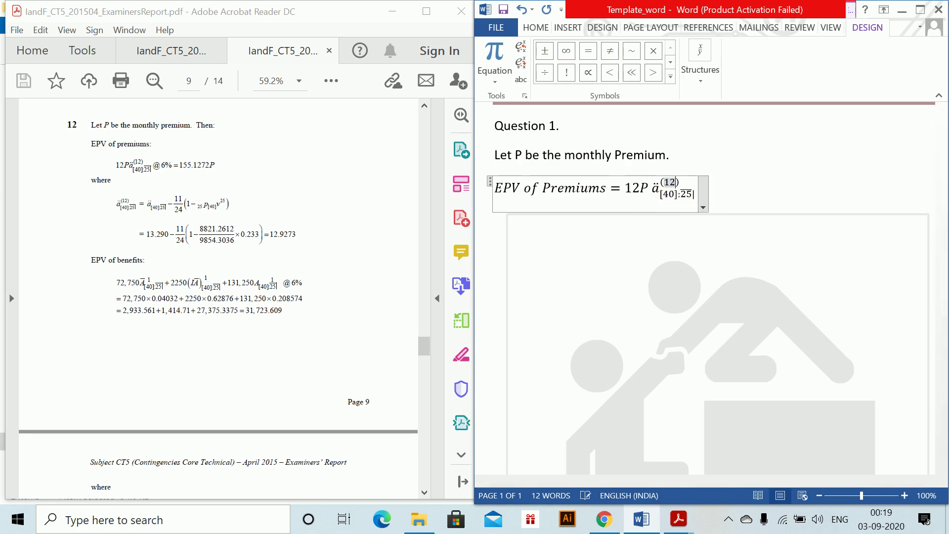
left_click(699, 189)
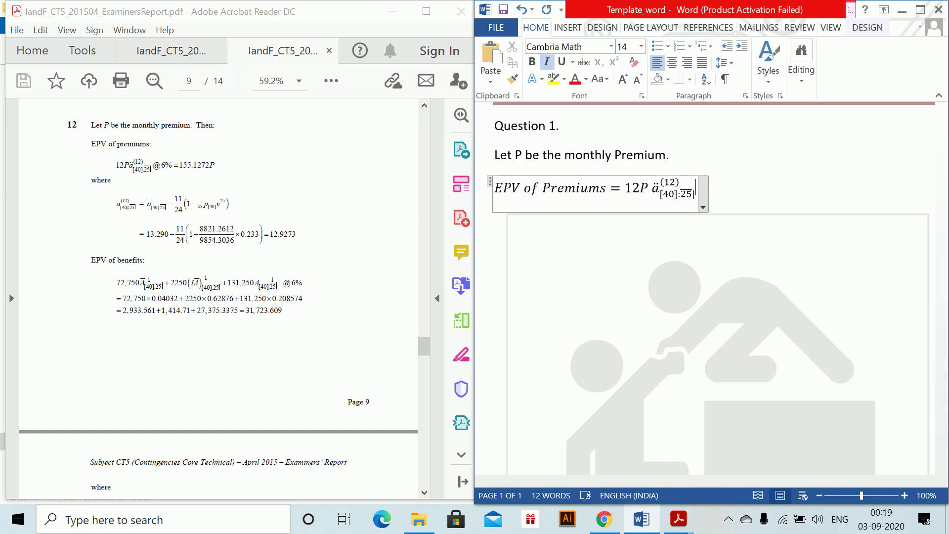
type("@6%")
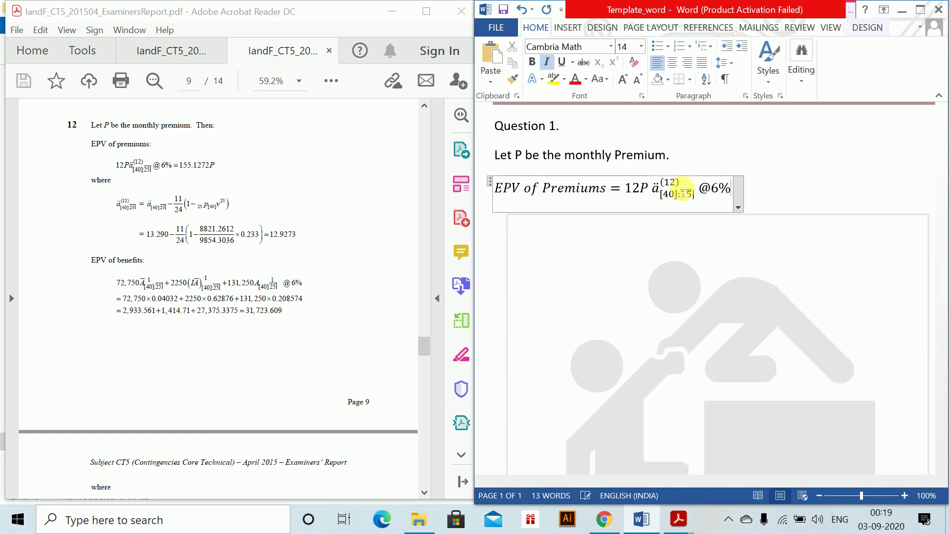
key("Return")
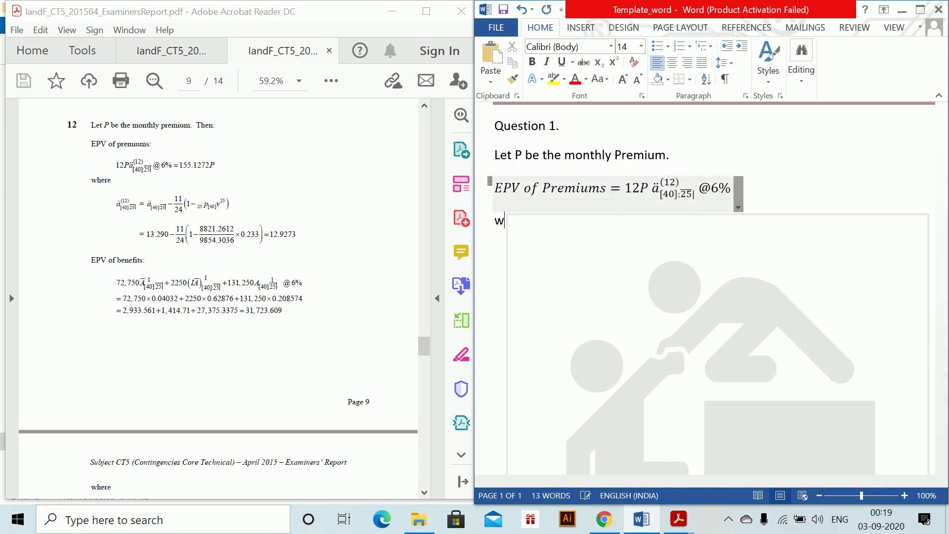
- Start a new equation below 'where' with a copy of the ä(12)[40]:25 term
key("Return")
key("alt+equal")
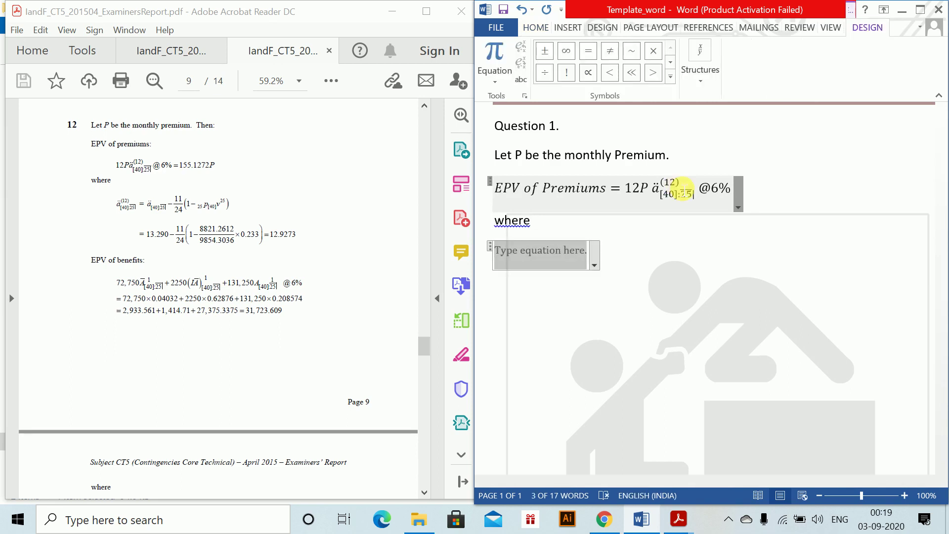
key("alt")
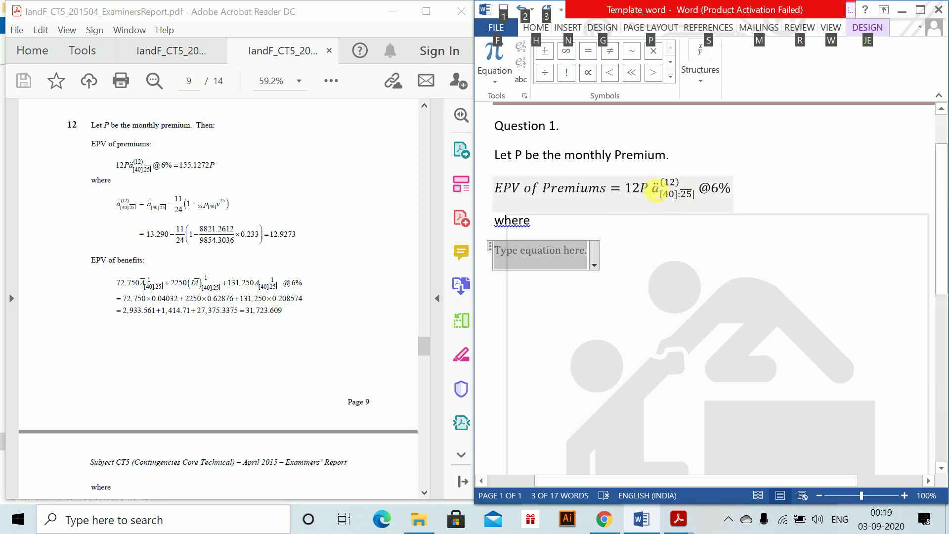
key("alt")
left_click(656, 189)
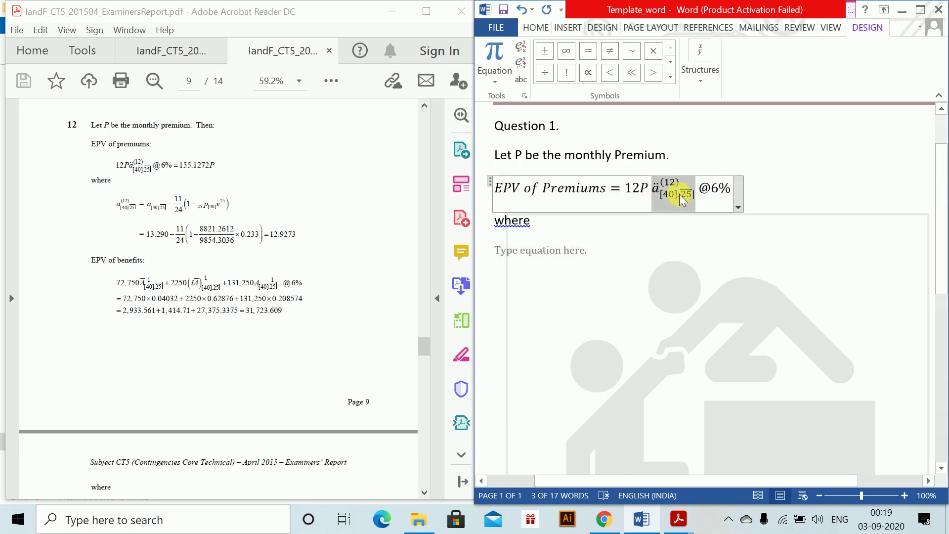
left_click(518, 254)
key("ctrl+v")
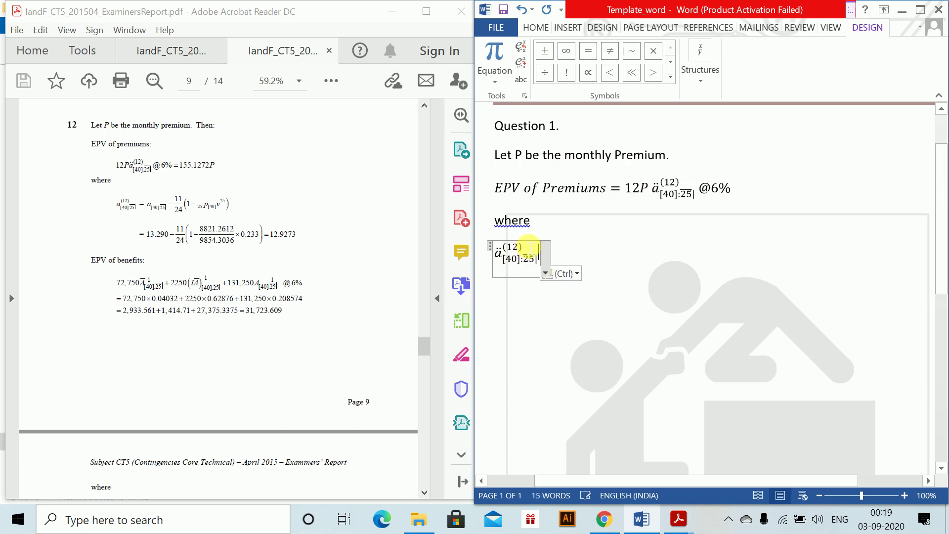
- Continue the equation with = ä[40]:25 − 11/24(1 − v^25
type("=")
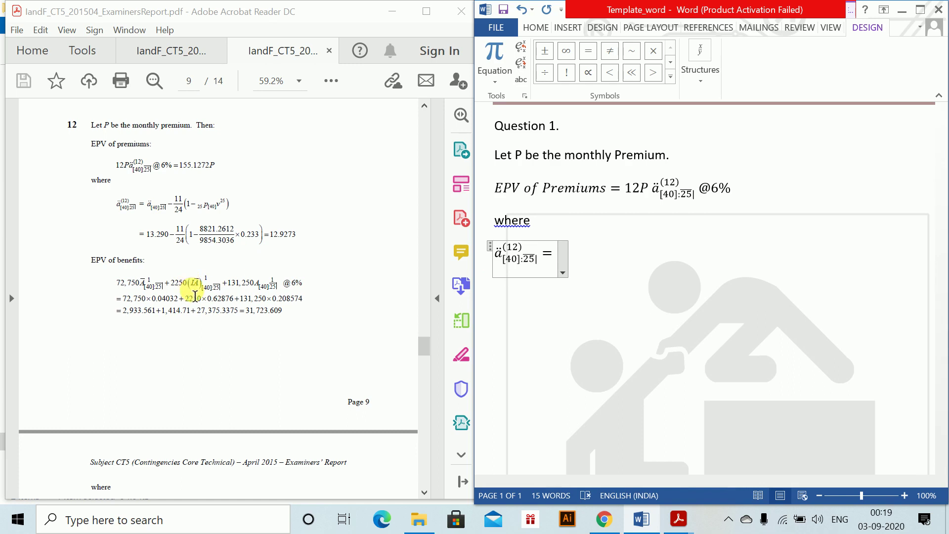
key("ctrl+v")
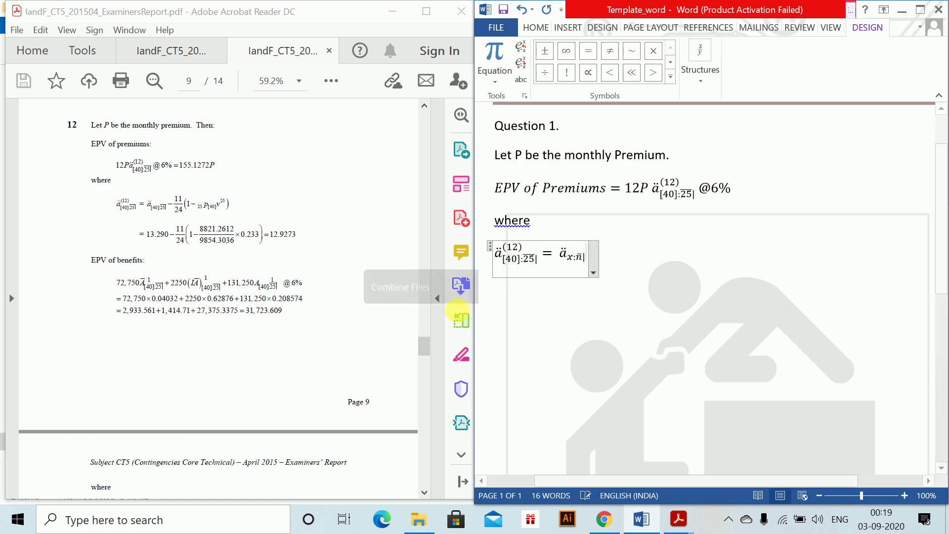
left_click_drag(583, 267, 573, 264)
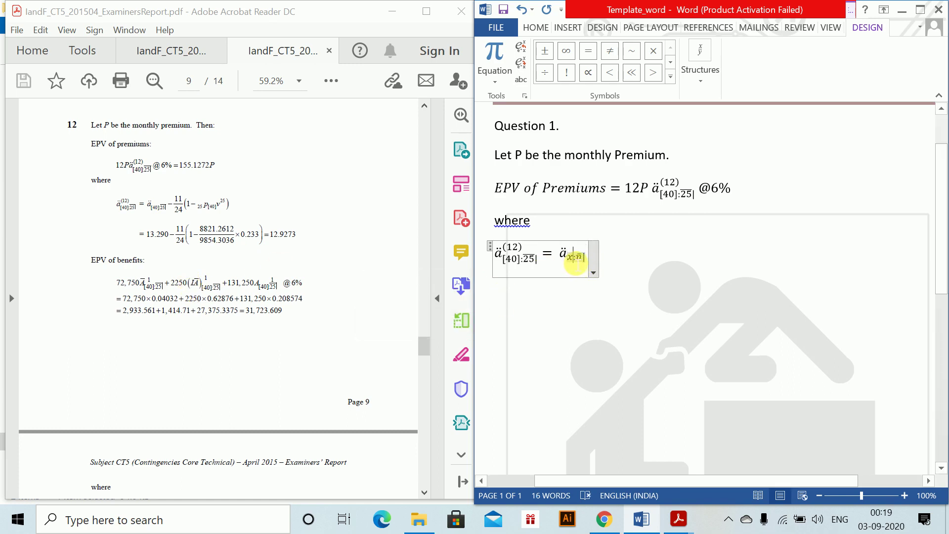
type("[40]")
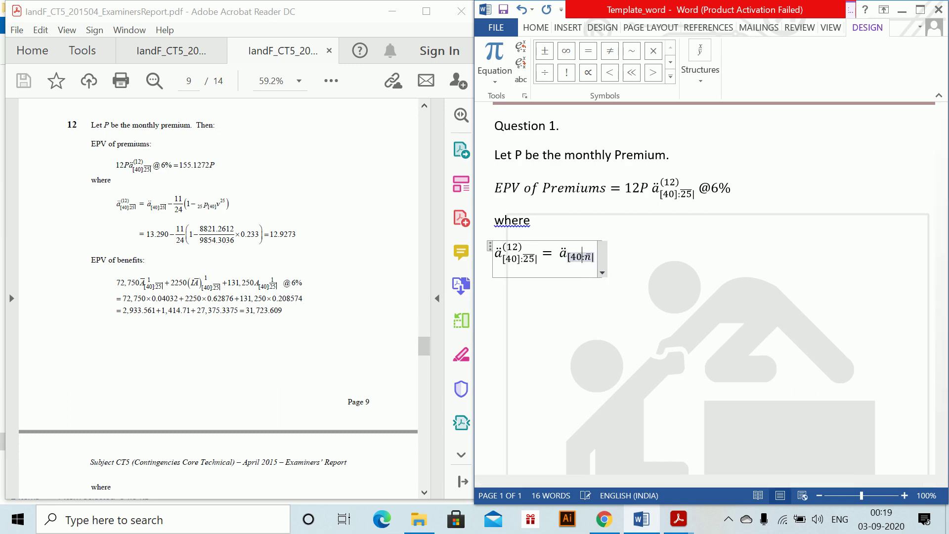
left_click(578, 264)
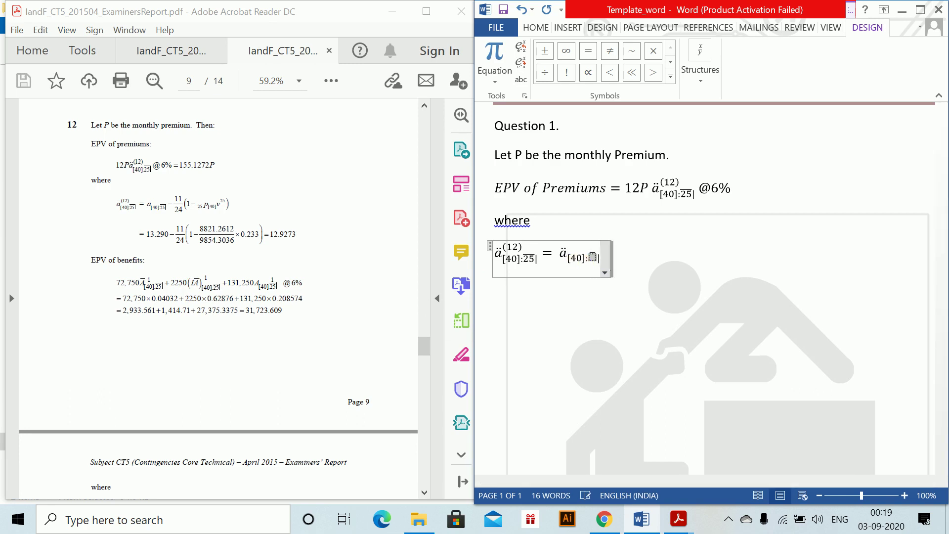
type("25|")
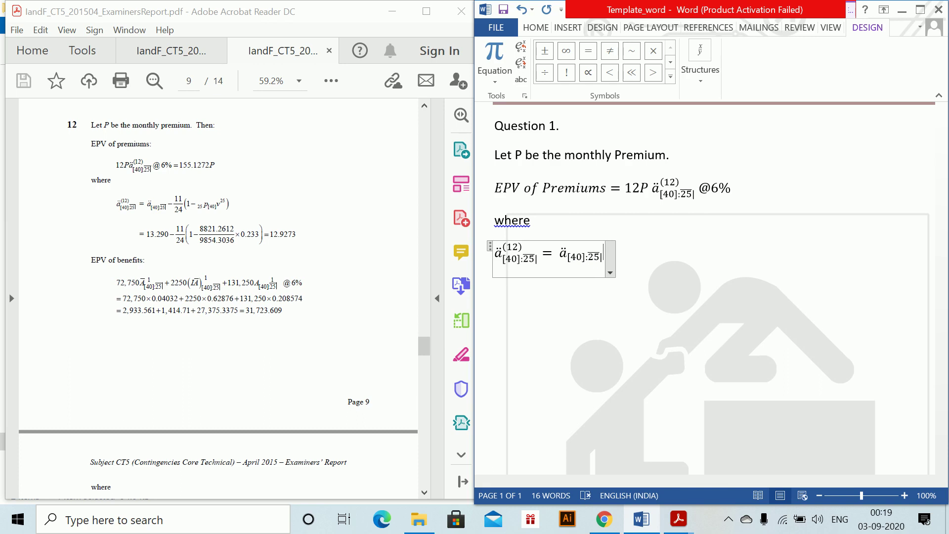
type("-11/24 ")
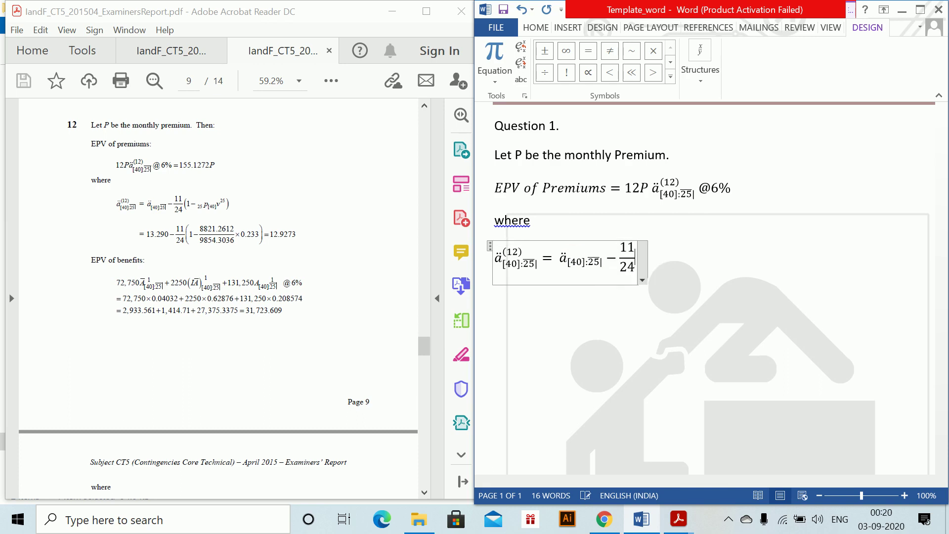
type("(1-")
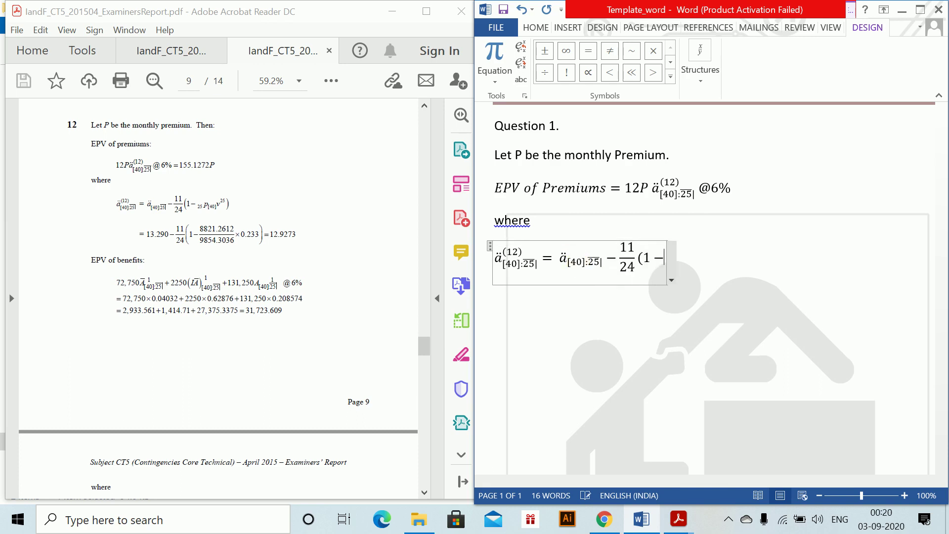
type("v")
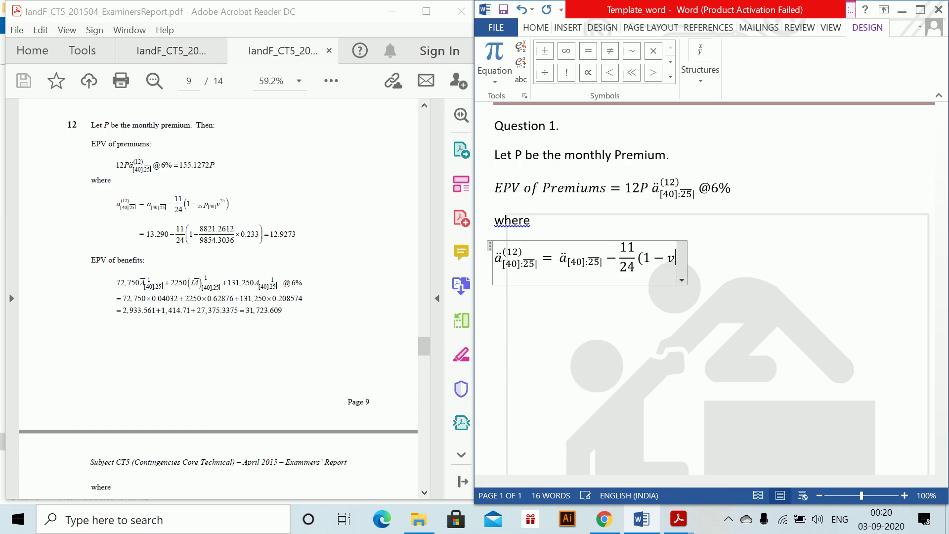
type("^25")
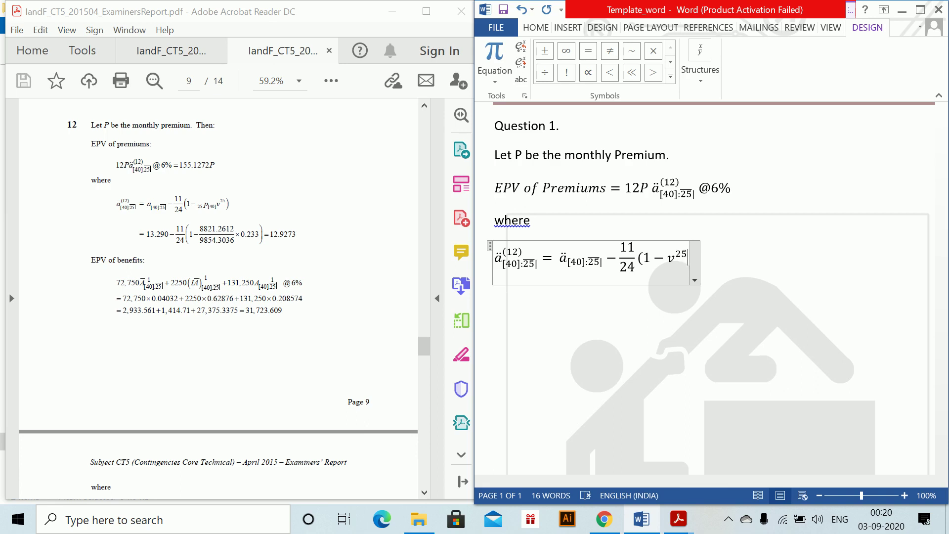
- Add the survival probability 25p[40] after v^25 and close the bracket
key("Right")
type("_nP_x")
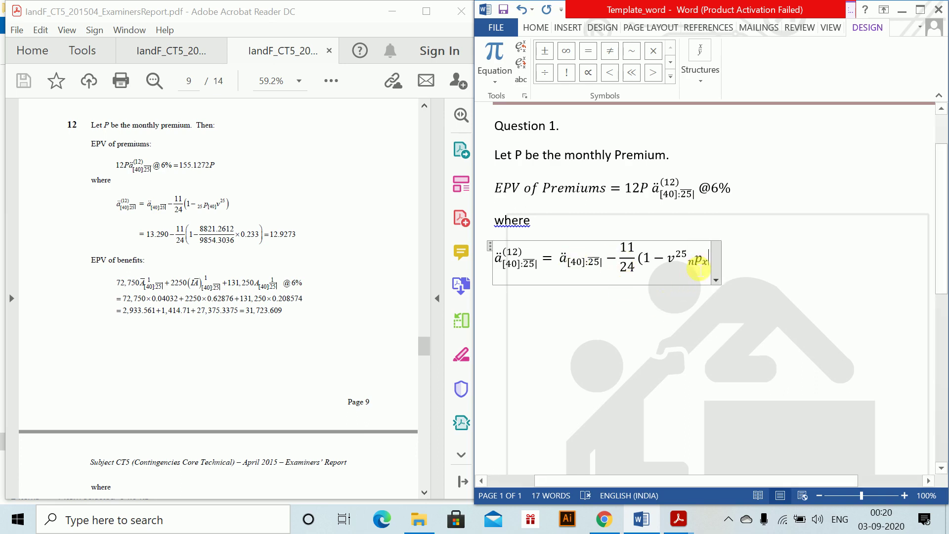
double_click(693, 262)
type("25")
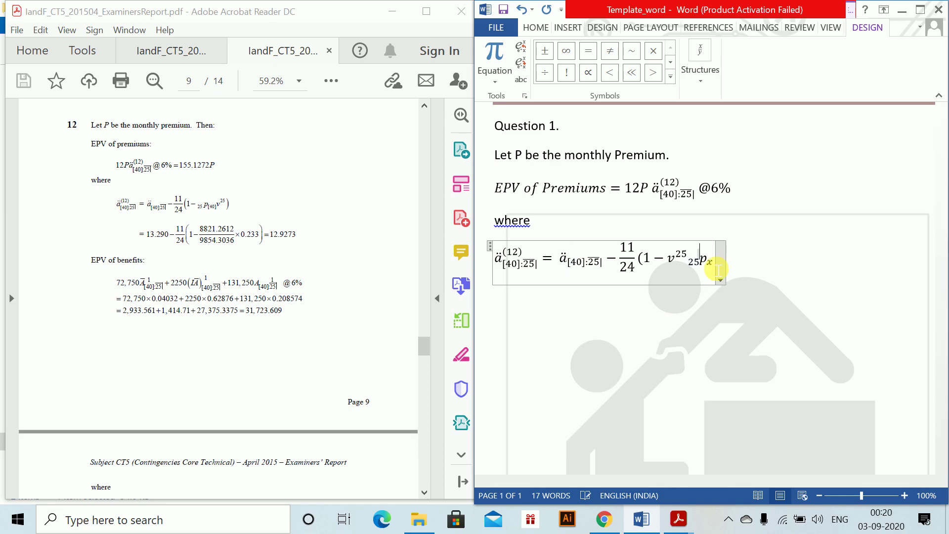
key("Right")
key("Right")
key("BackSpace")
type("[40")
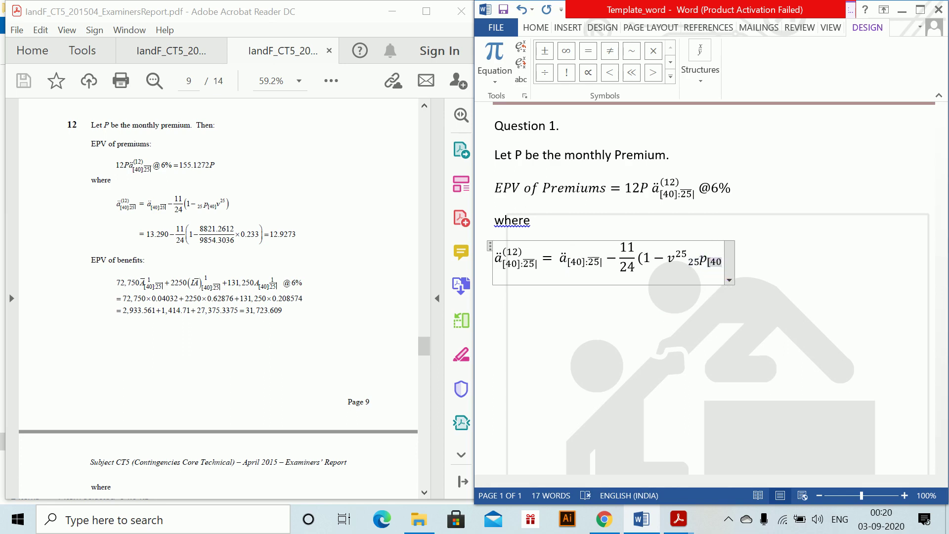
type("])")
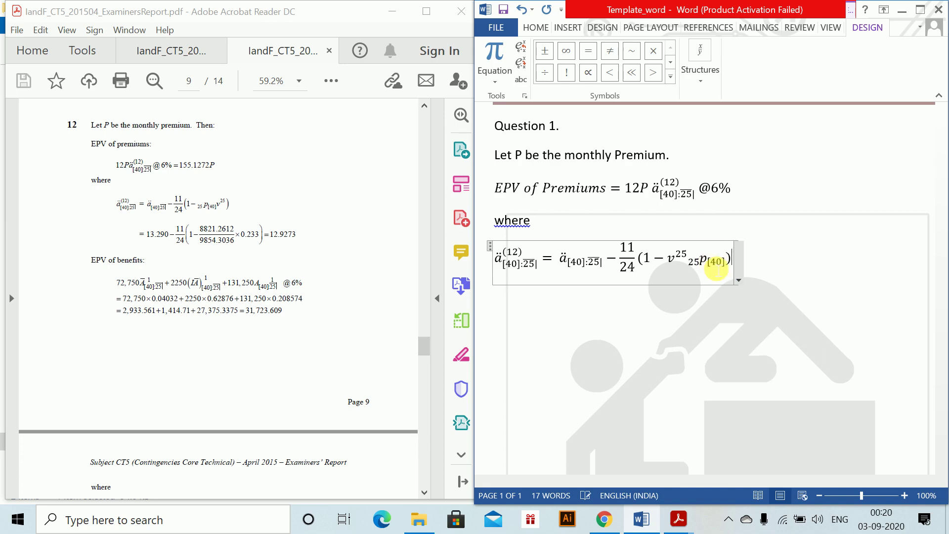
key("Right")
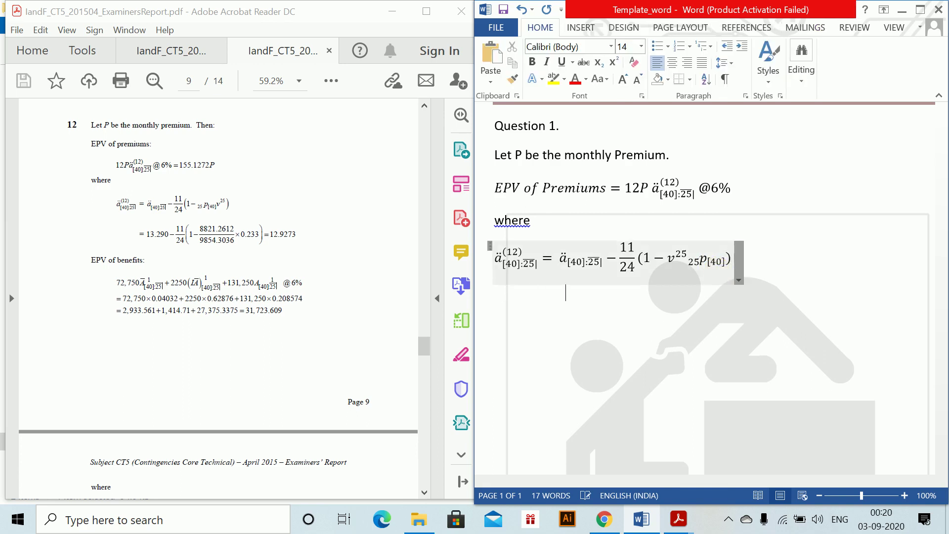
- Add the equation line = 13.290 − 11/24(1 − 8821.2612/9854.3036*0.233) = 12.9273
key("alt+equal")
type("= 13")
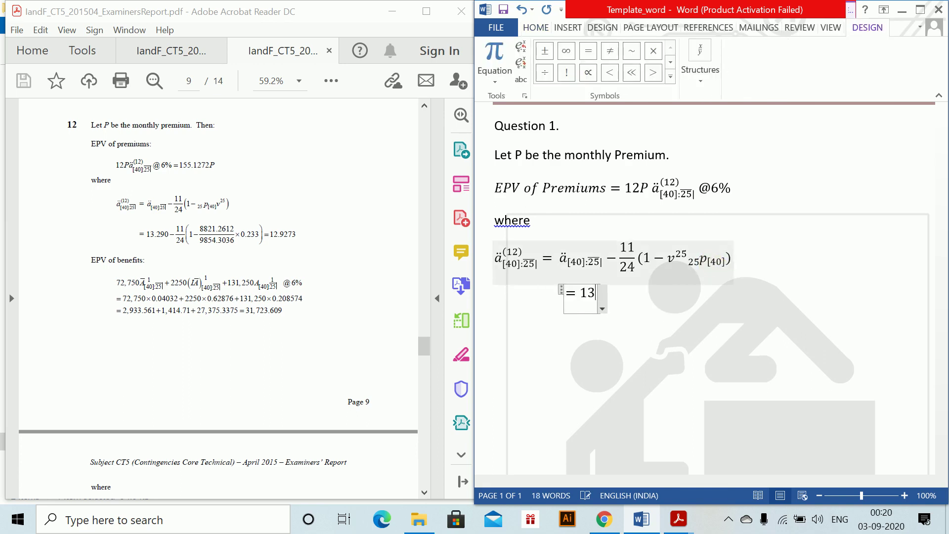
type(".9")
key("BackSpace")
type("2")
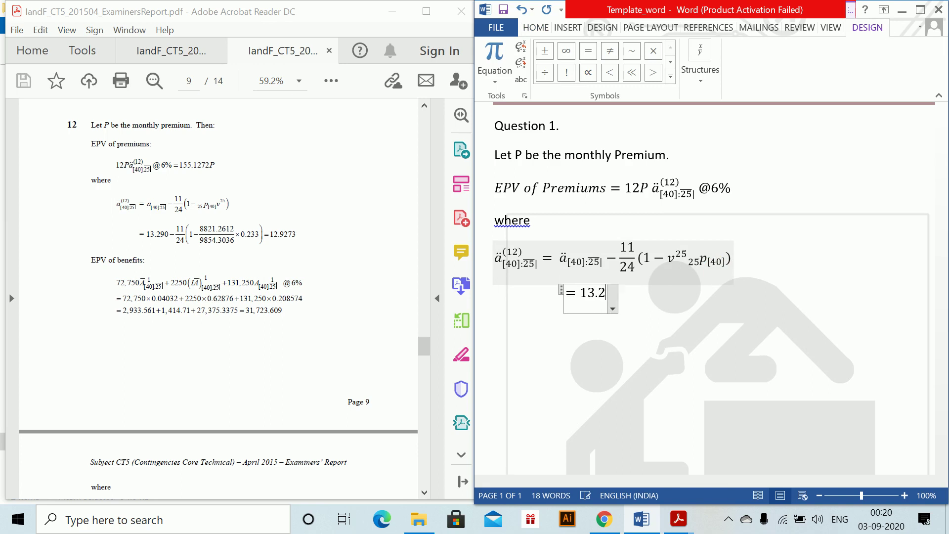
type("90-11/")
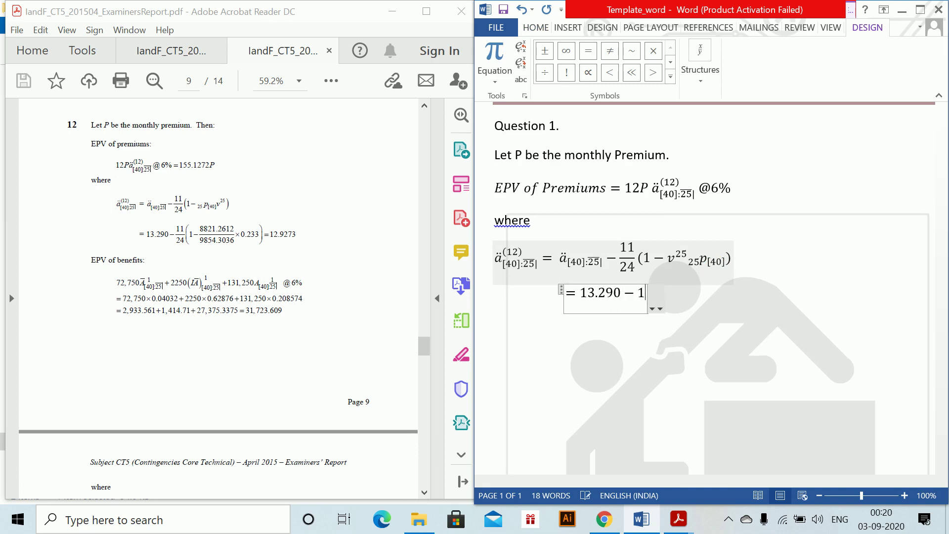
type("24 (1-")
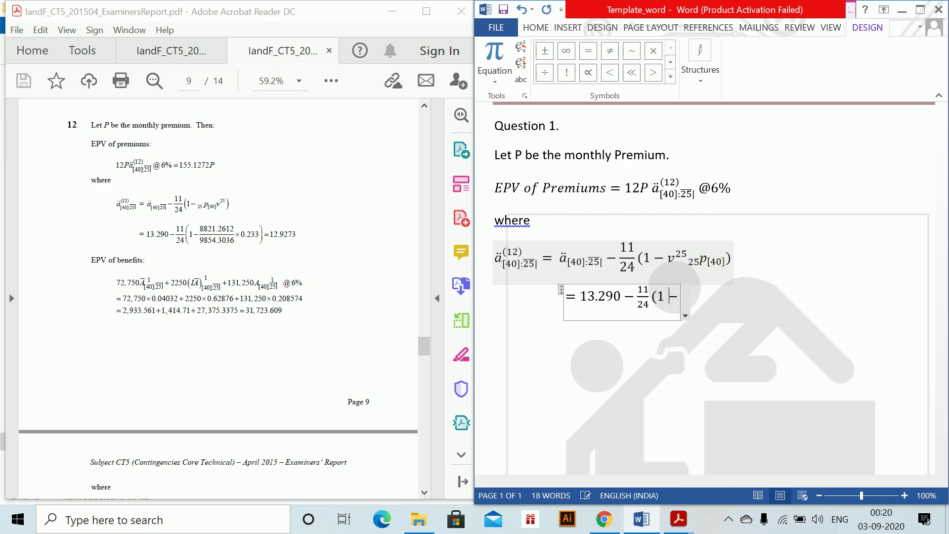
type("8821")
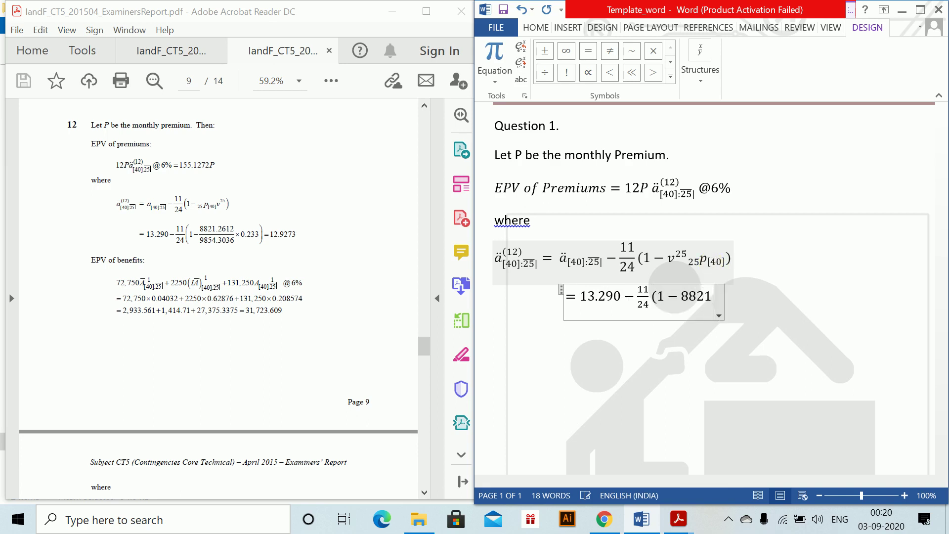
type(".2612")
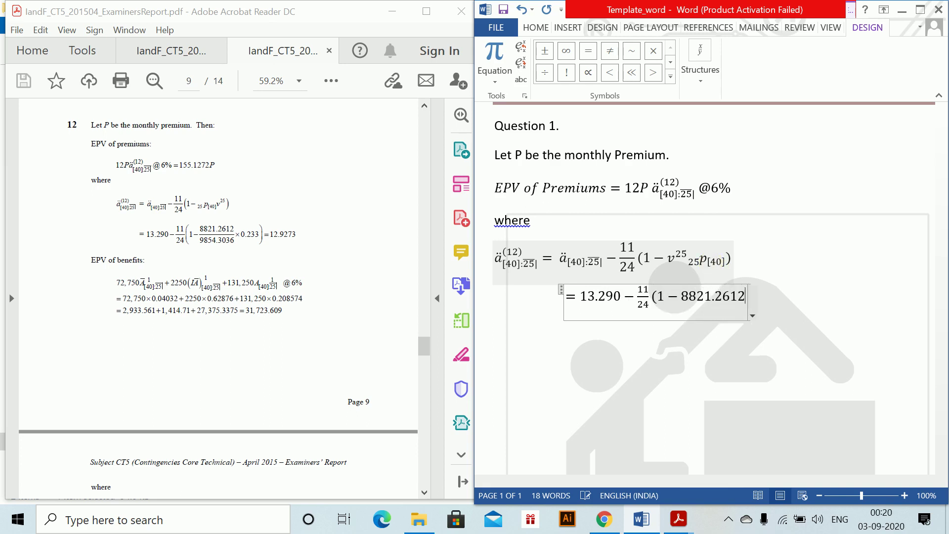
type("/98")
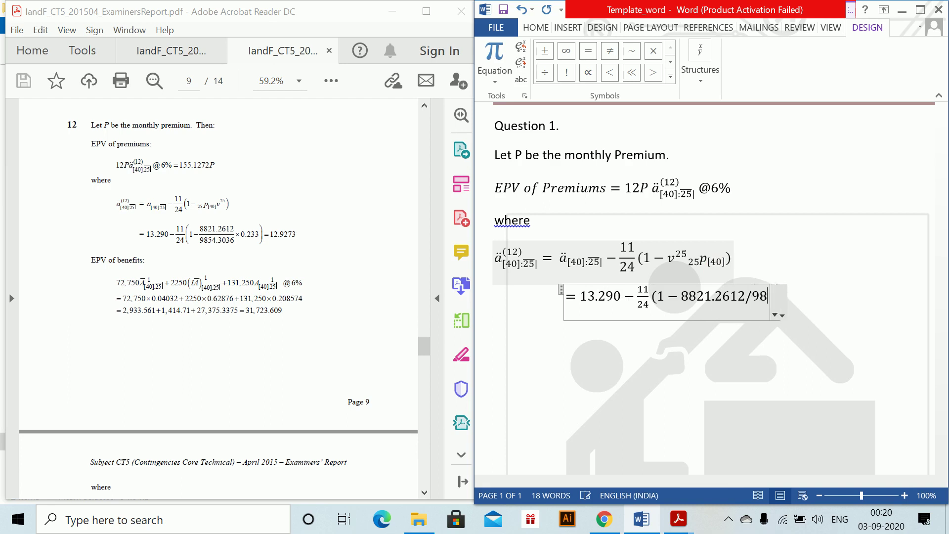
type("54.3")
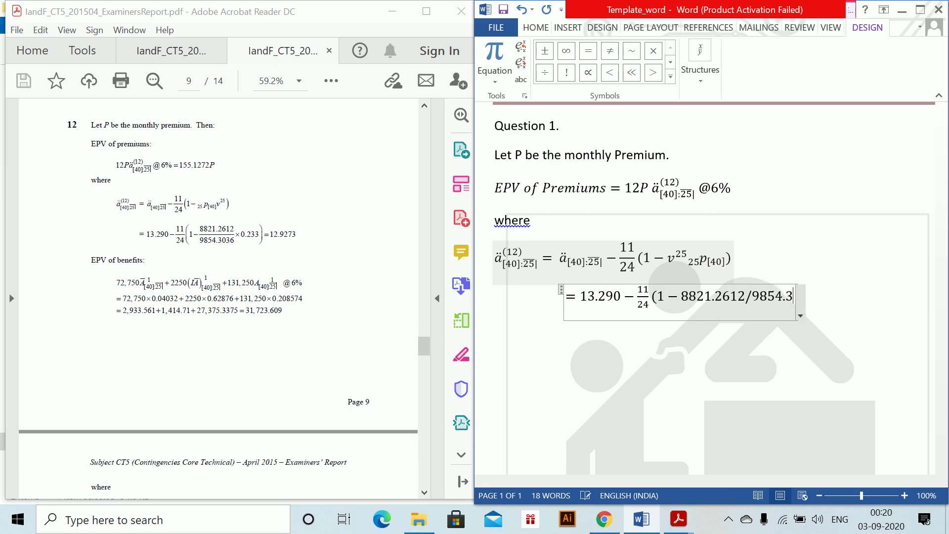
type("036")
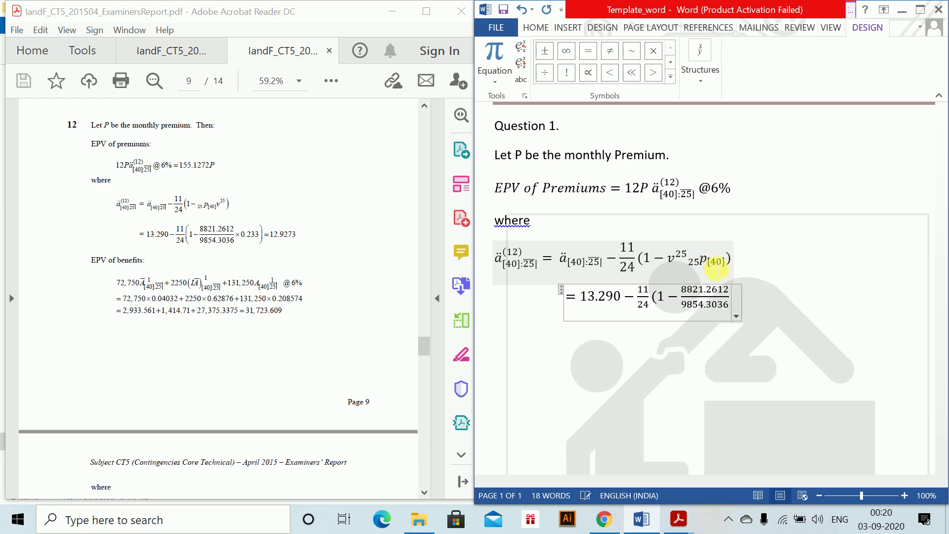
type("*0.233")
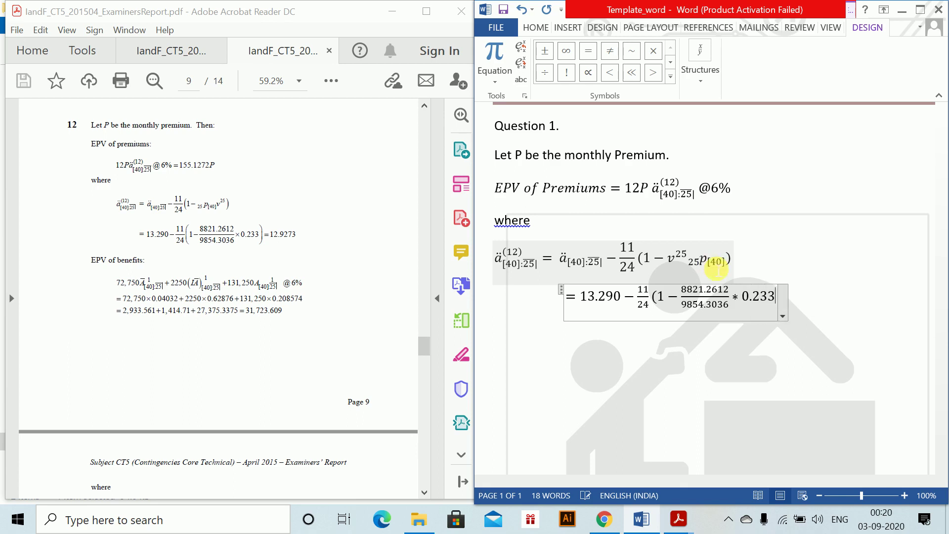
type(")=12.9")
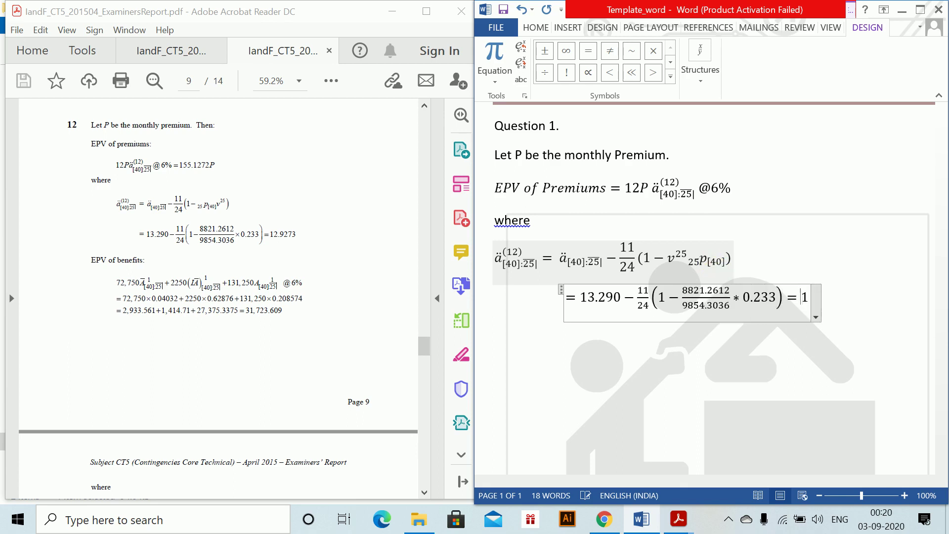
type("27")
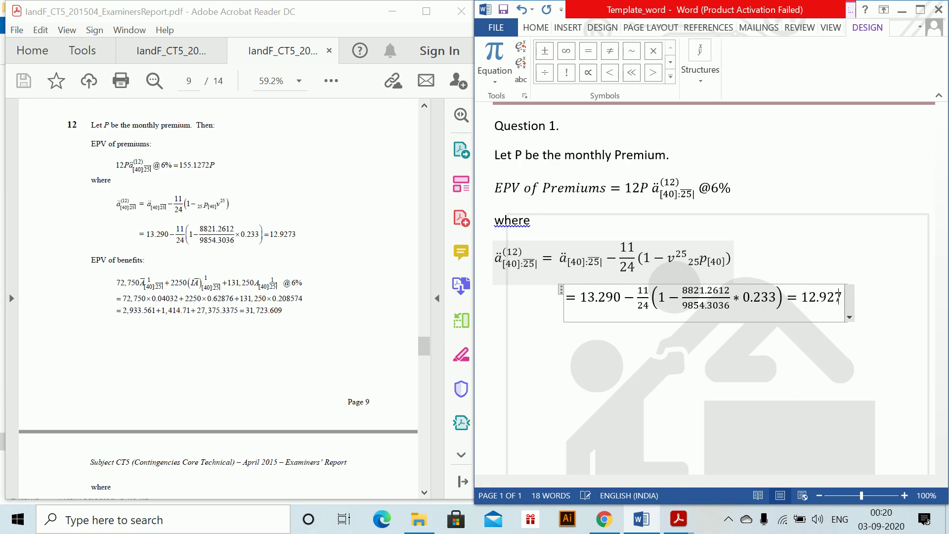
type("3")
key("Return")
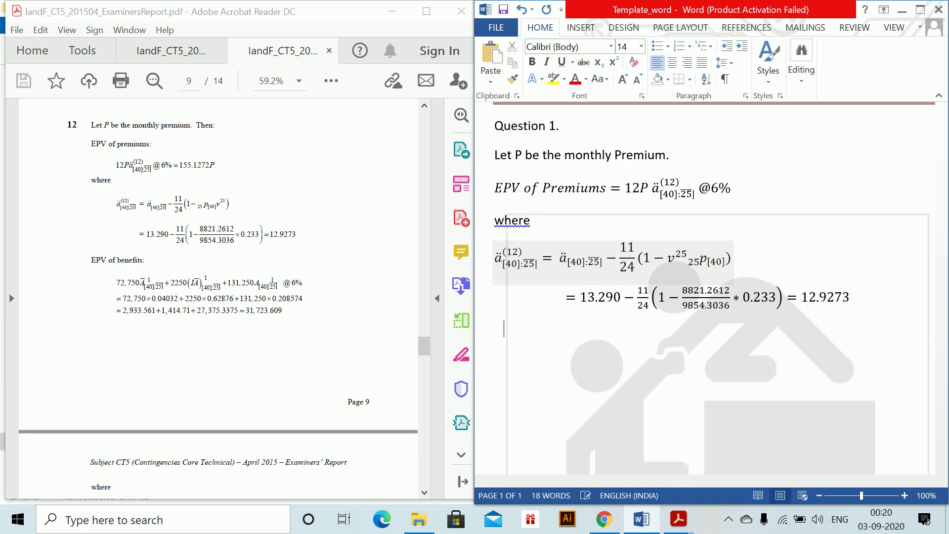
- Start a new equation reading 'EPV of Benefits = 72750'
key("alt+equal")
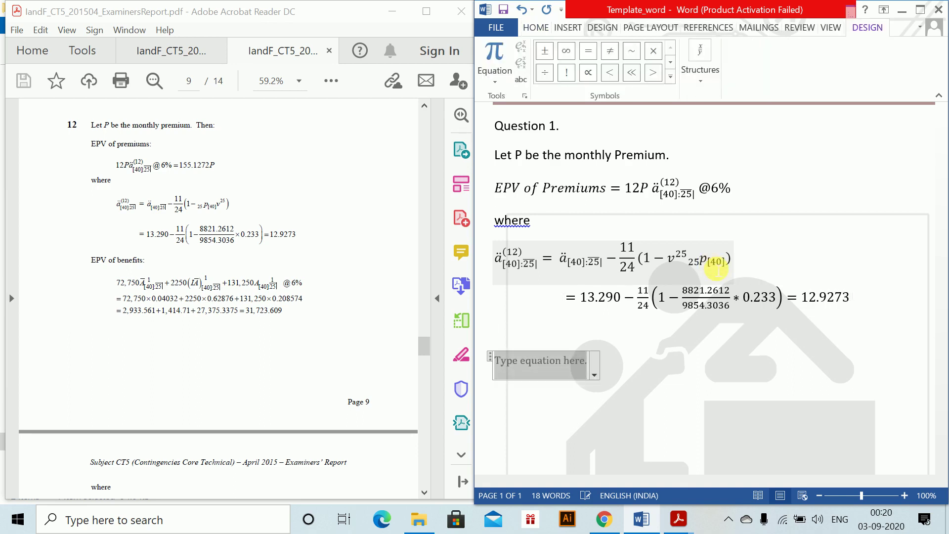
type("EPV of Benefits")
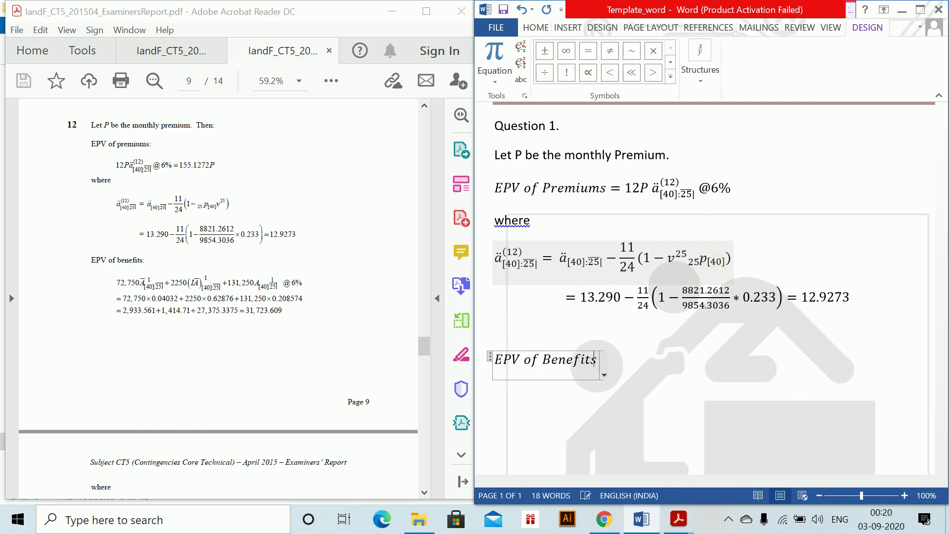
key("Return")
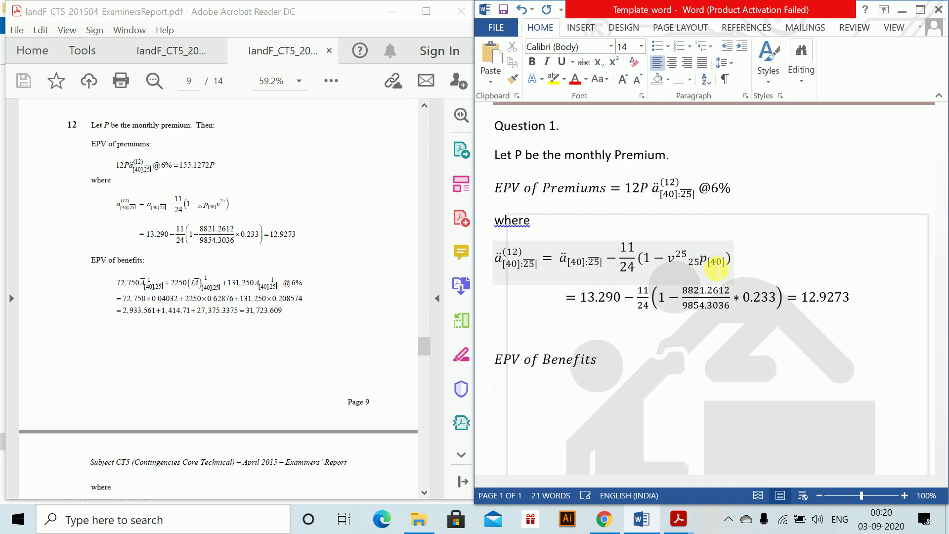
key("Left")
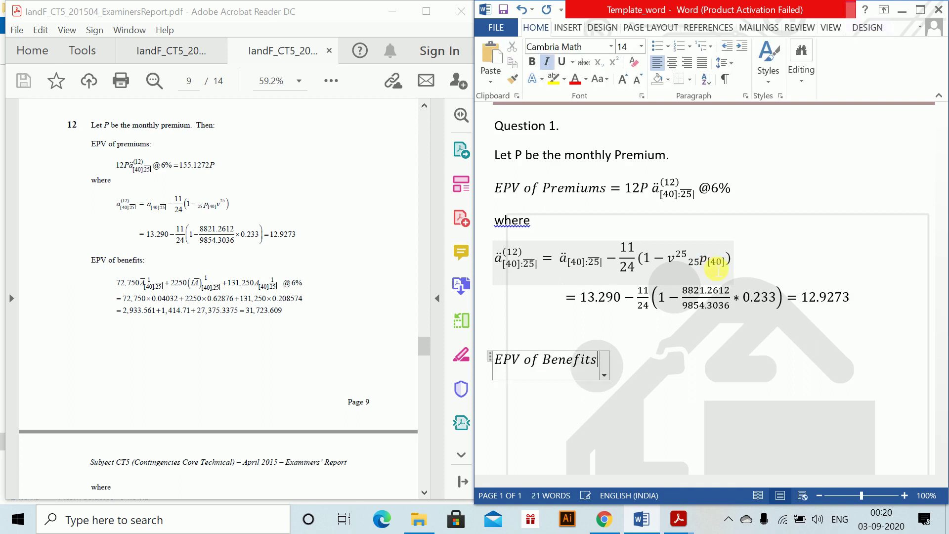
type("= ")
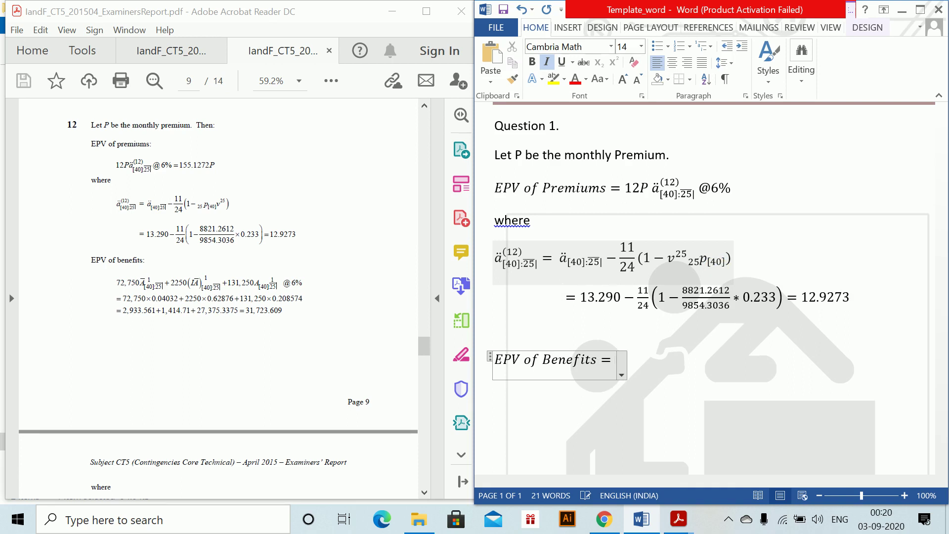
type("72")
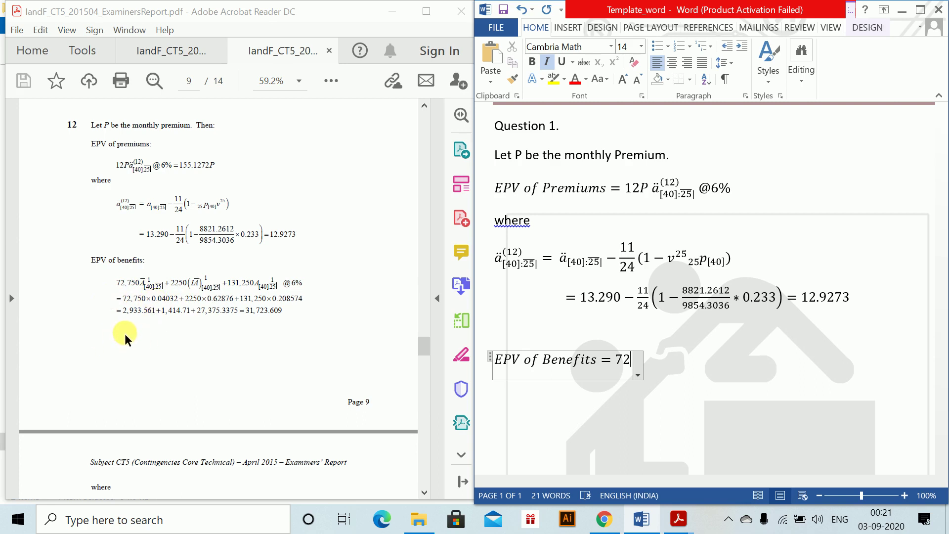
type("750")
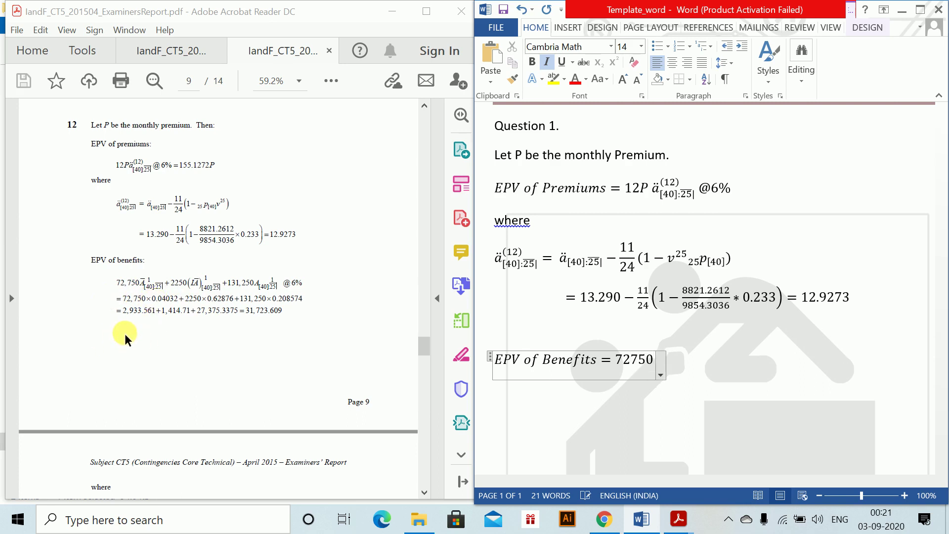
- Add the term assurance A¹ after 72750 with subscript [40]:25
type("A1x:n|")
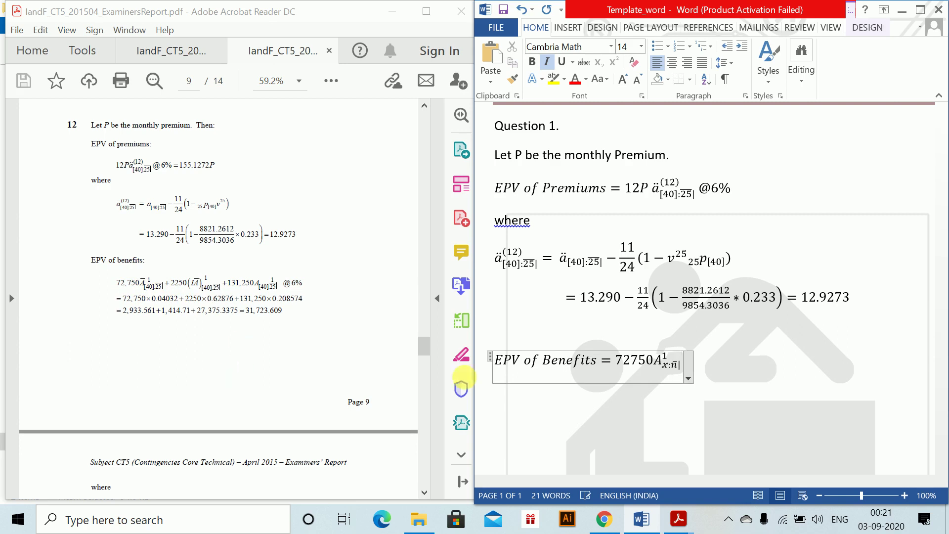
double_click(665, 365)
type("[40]")
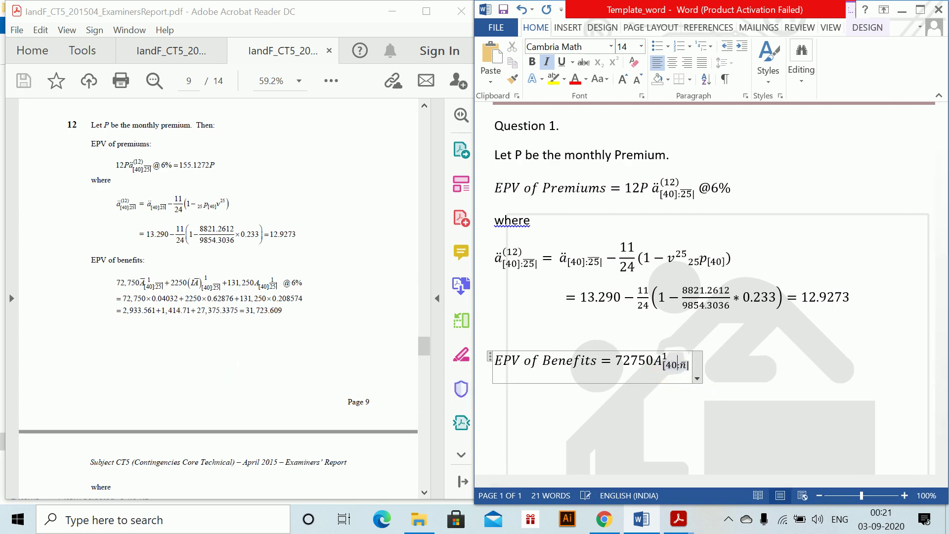
double_click(687, 366)
type("26")
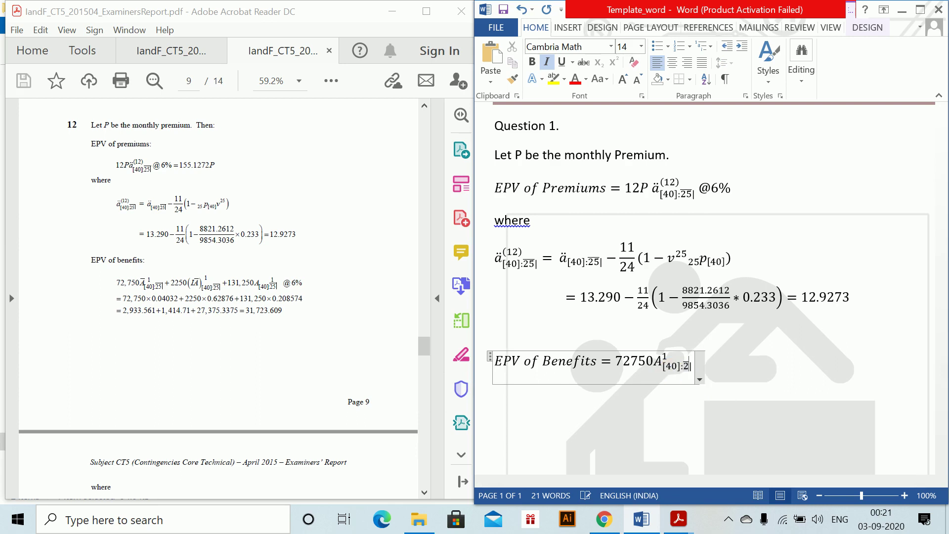
key("BackSpace")
type("5")
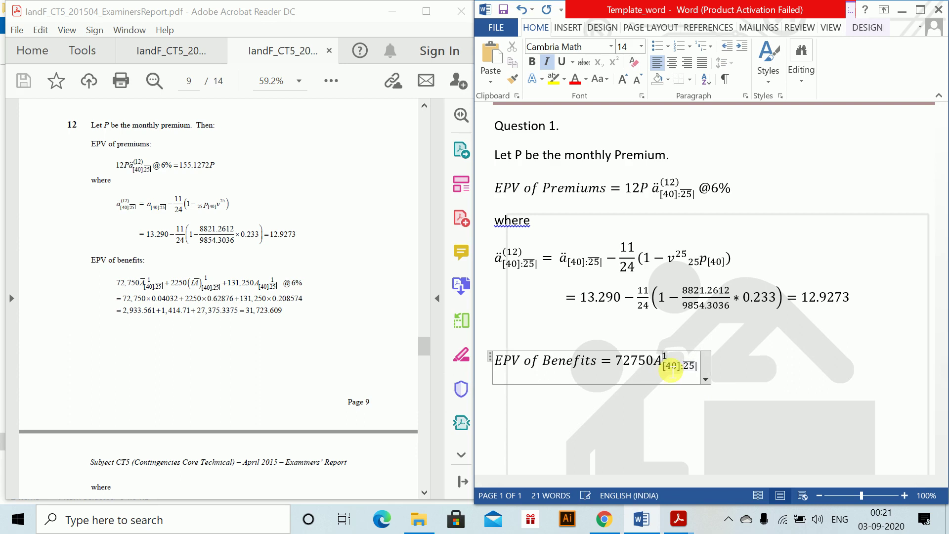
key("shift+Home")
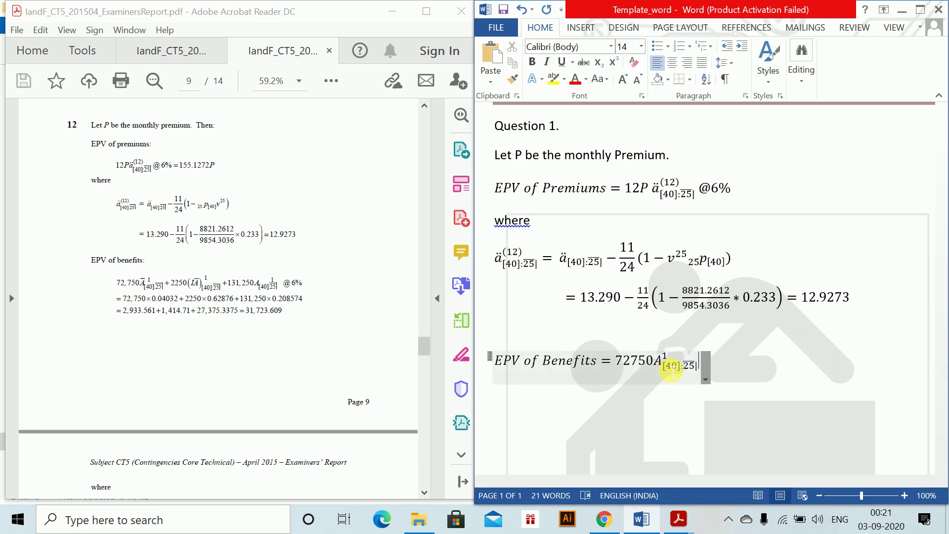
key("End")
- Append the term + 2250(IĀ)¹ with subscript 40:25
type("+ ")
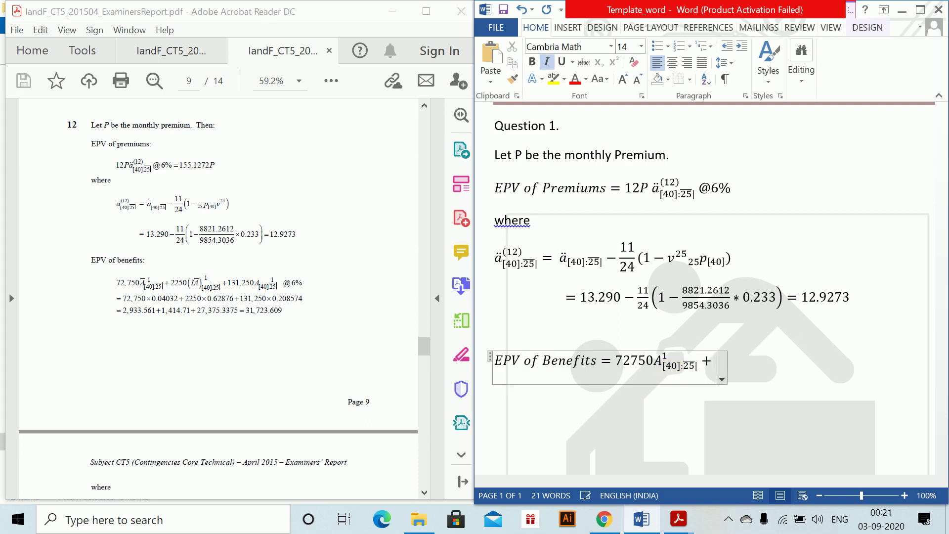
type("2250(")
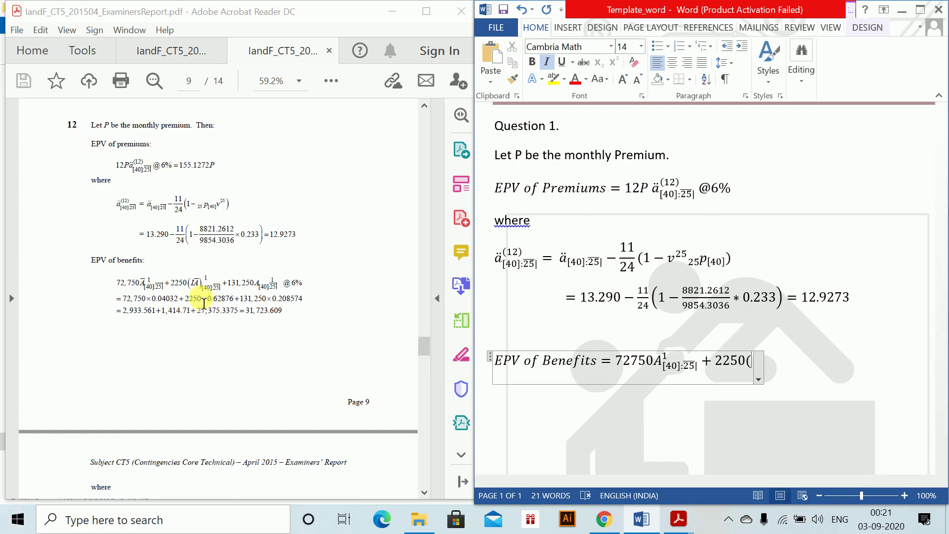
type("IA\bar")
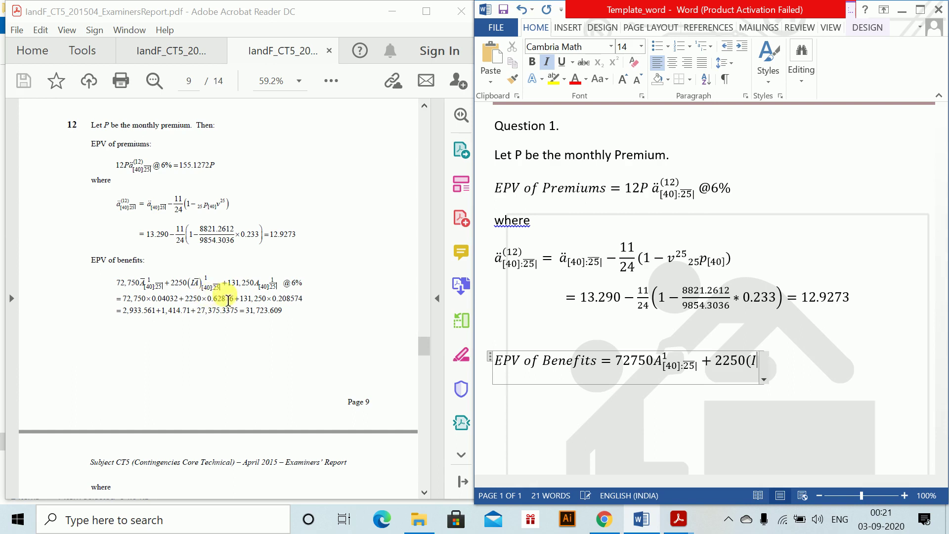
key("space")
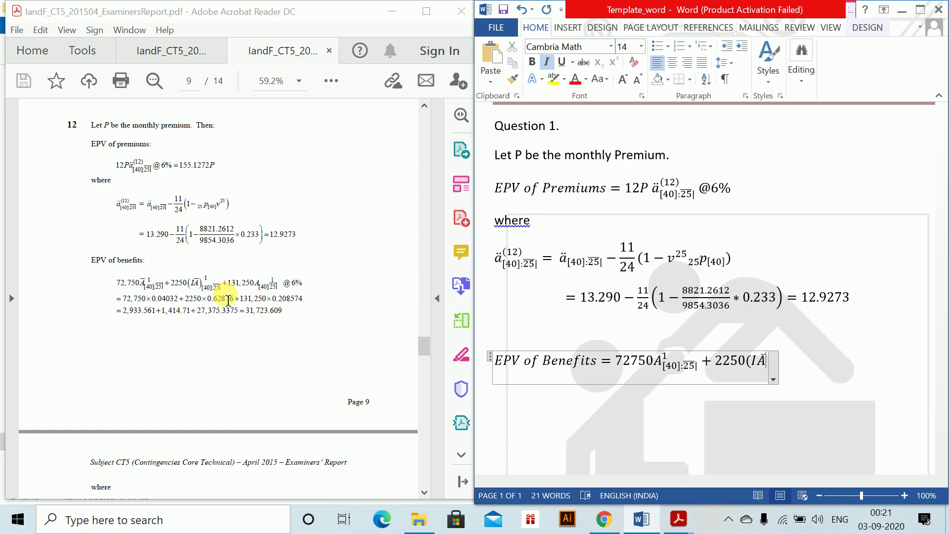
type(")")
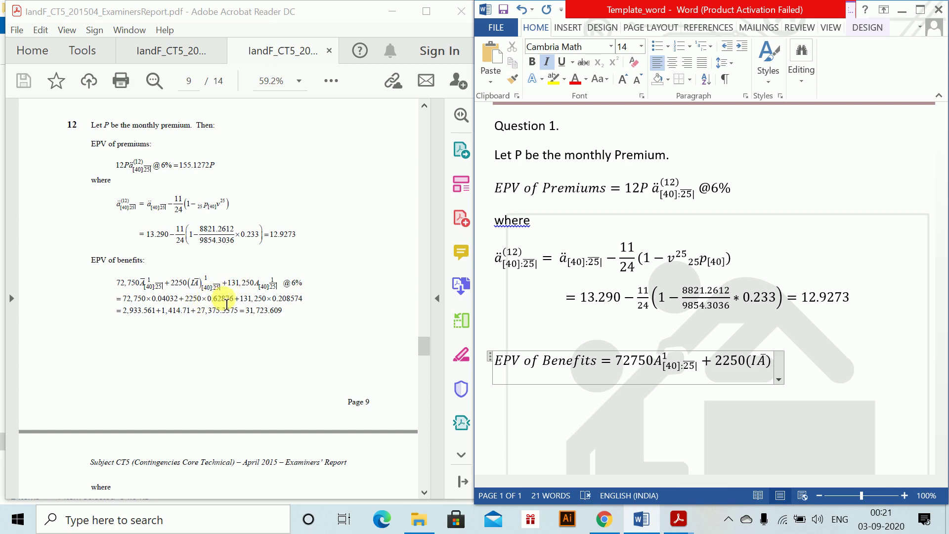
type("_(40:25")
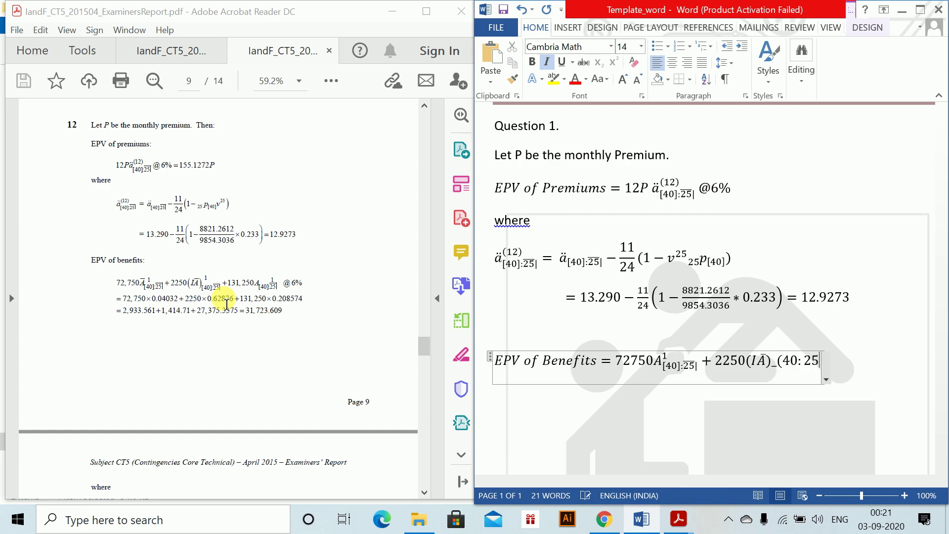
type(") ")
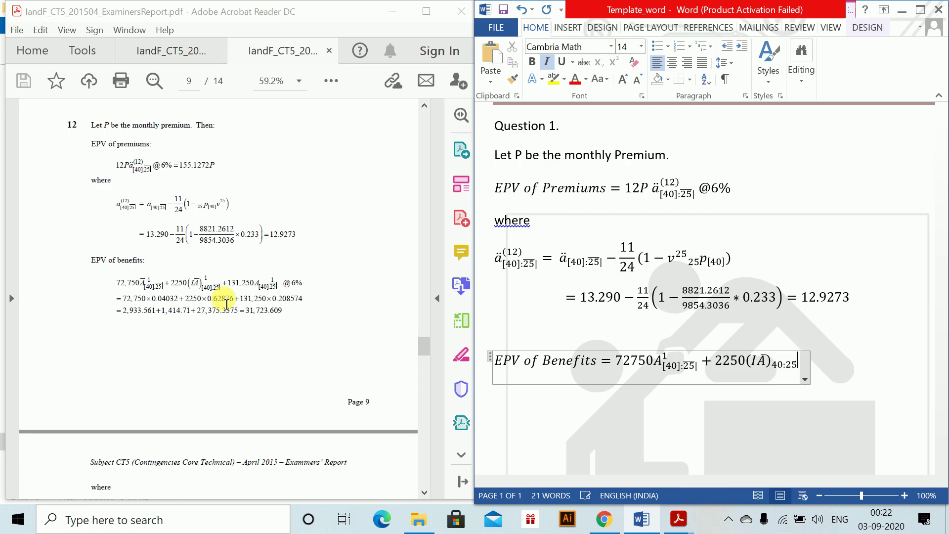
type("[")
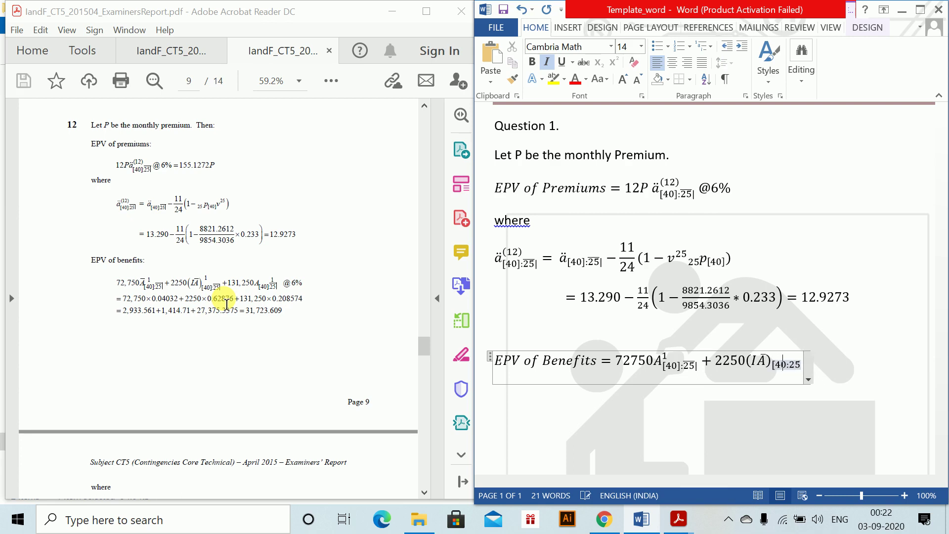
type("]")
type("^1")
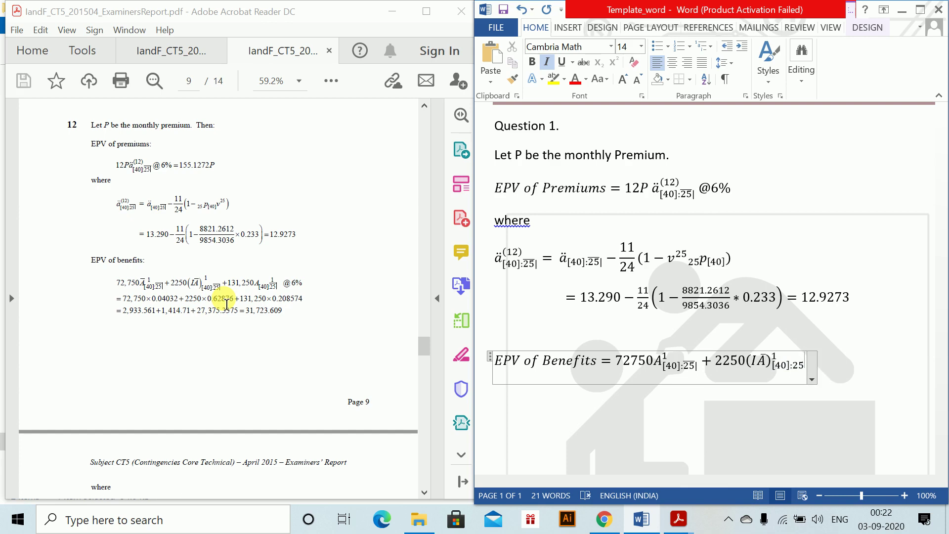
key("Right")
- Append + 131250 with the assurance A term subscripted [40]:25
type("+25")
key("BackSpace")
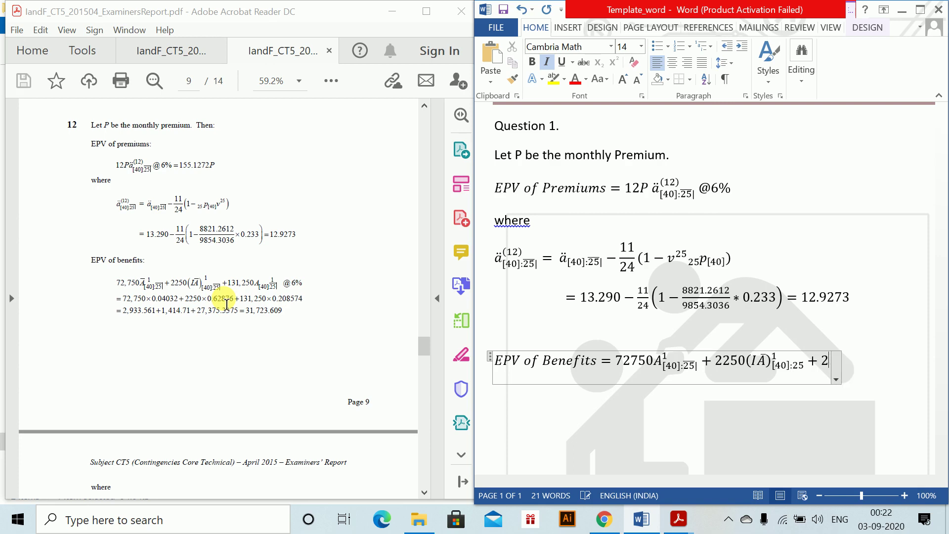
key("BackSpace")
type("131.25")
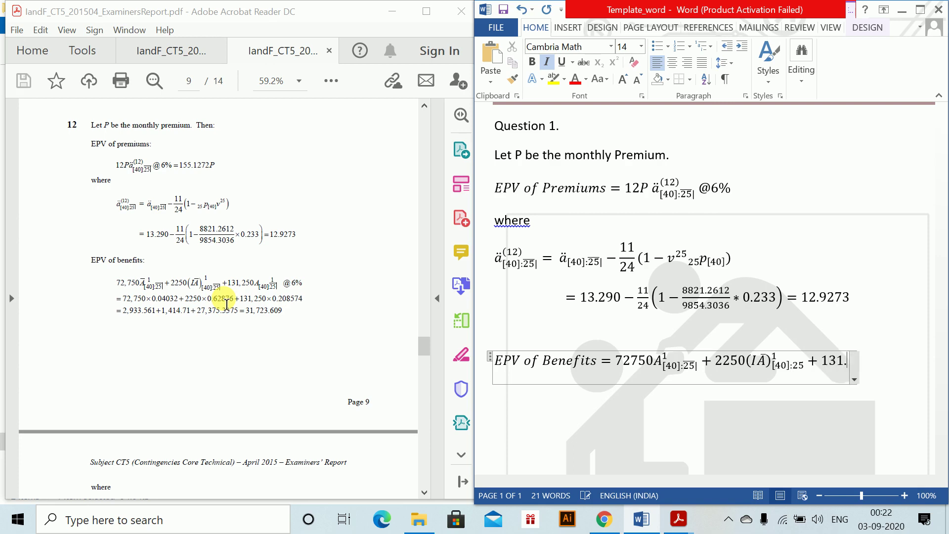
key("BackSpace")
key("BackSpace")
key("BackSpace")
key("BackSpace")
key("BackSpace")
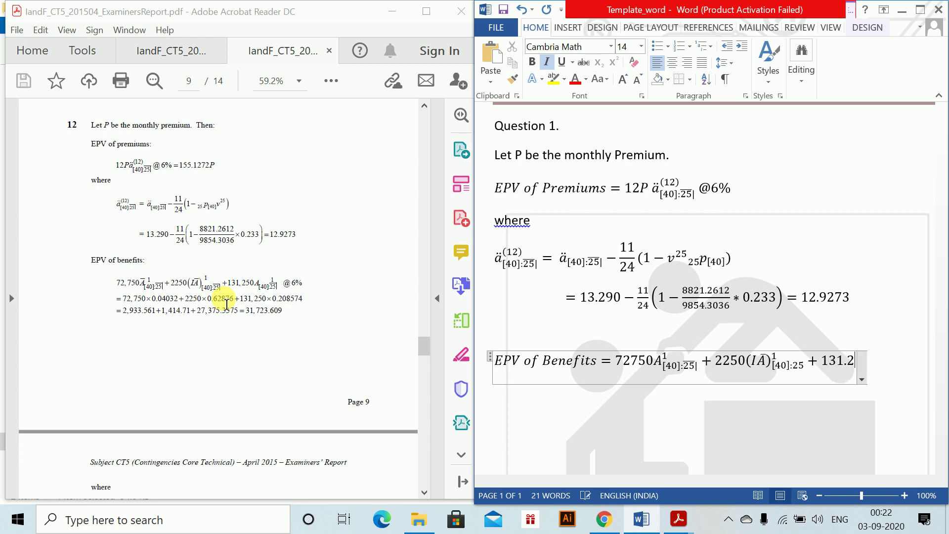
type("31250")
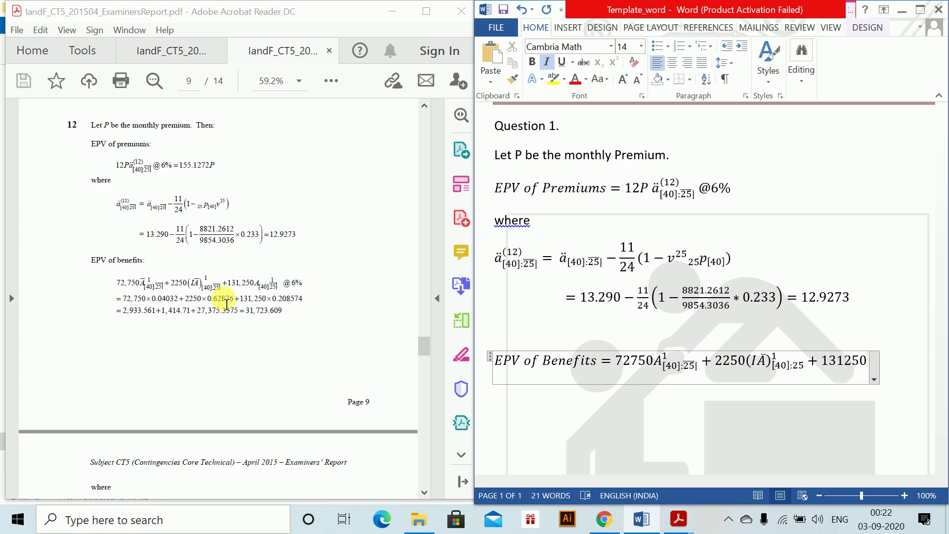
type("A_(x:n|)^1")
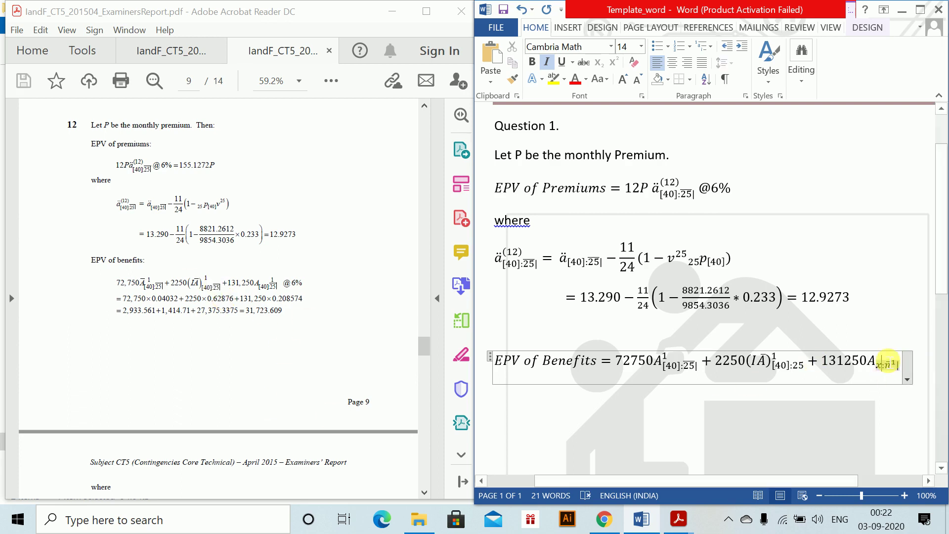
double_click(880, 366)
type("[40]:")
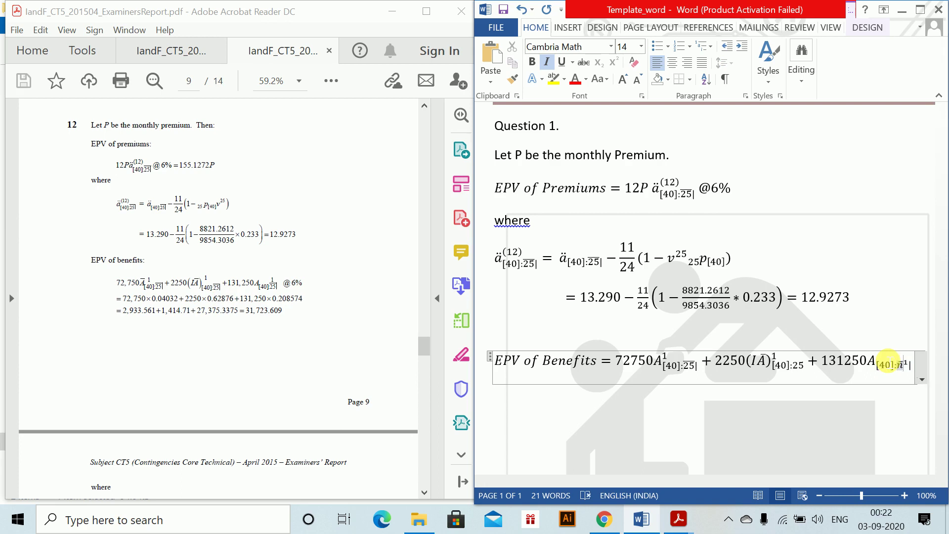
type("25")
key("Right")
left_click(863, 294)
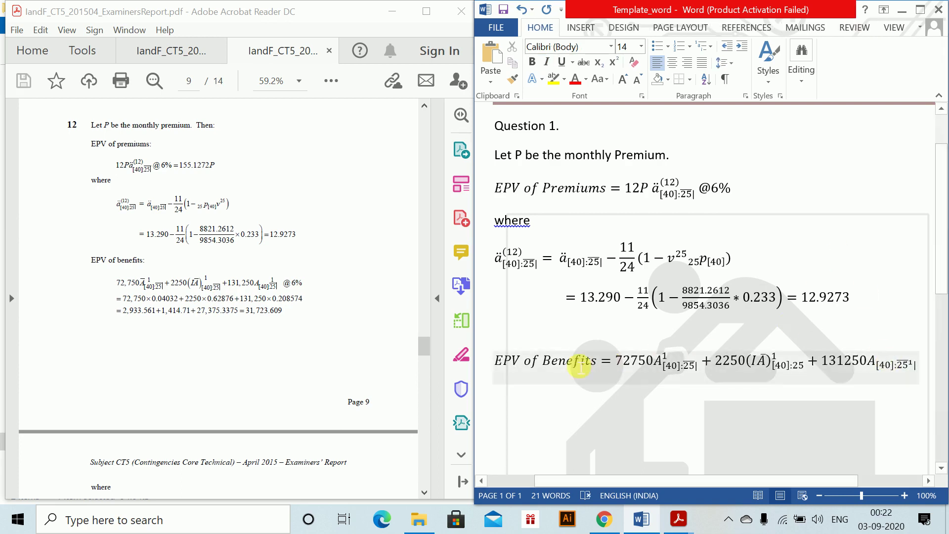
left_click(494, 330)
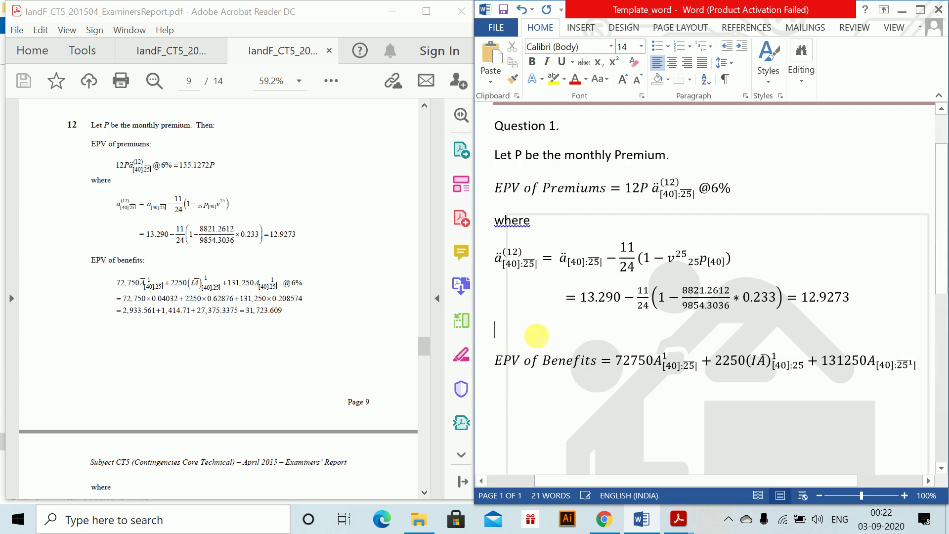
type("Let x")
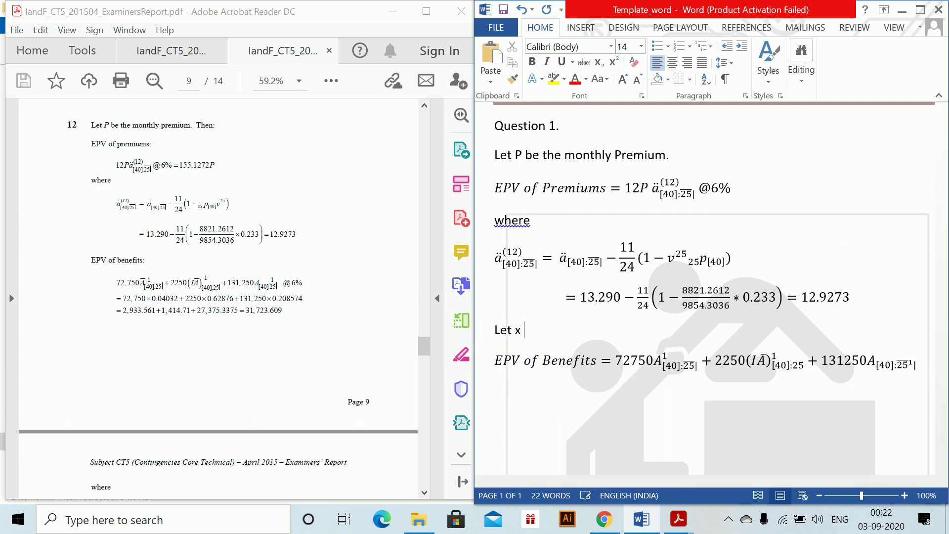
key("BackSpace")
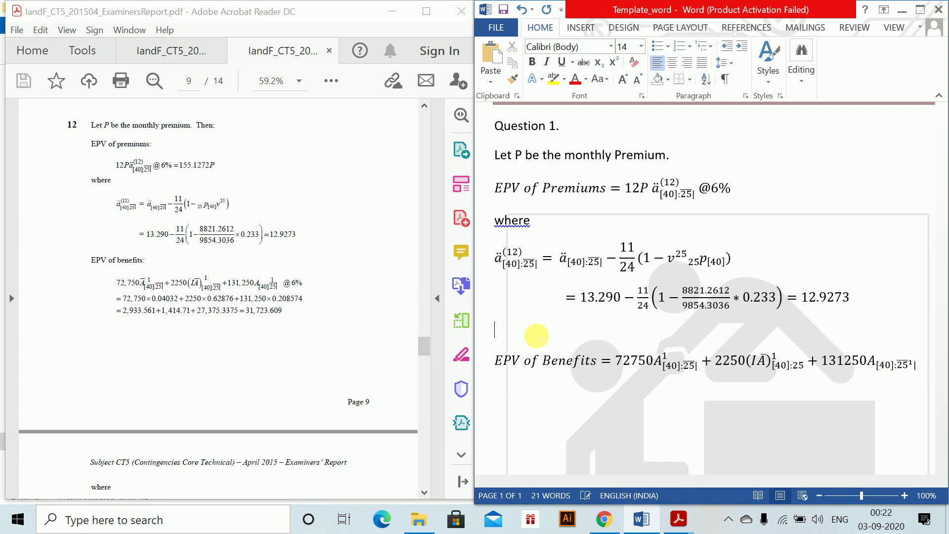
type("Since x = 40, n = 25")
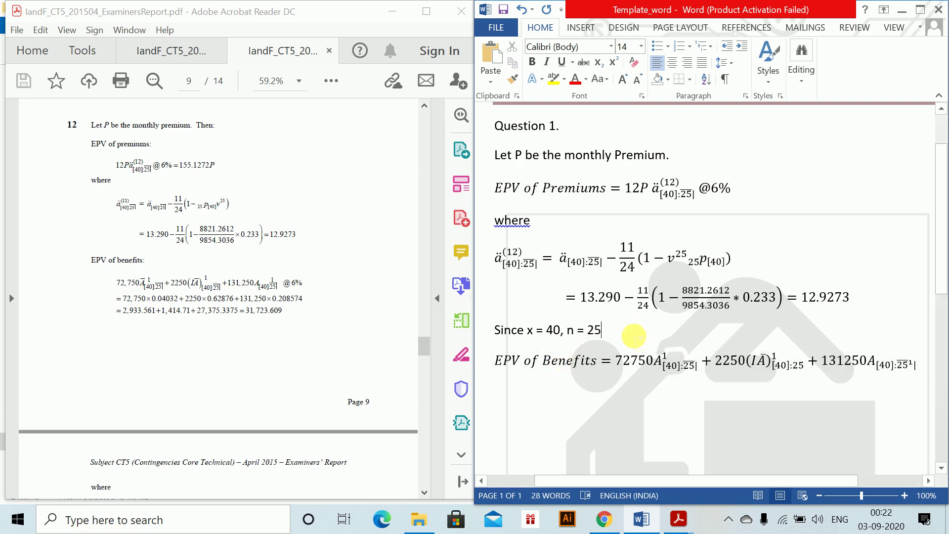
key("BackSpace")
key("BackSpace")
key("BackSpace")
key("BackSpace")
key("BackSpace")
key("BackSpace")
key("BackSpace")
key("BackSpace")
key("BackSpace")
key("BackSpace")
key("BackSpace")
key("BackSpace")
key("BackSpace")
key("BackSpace")
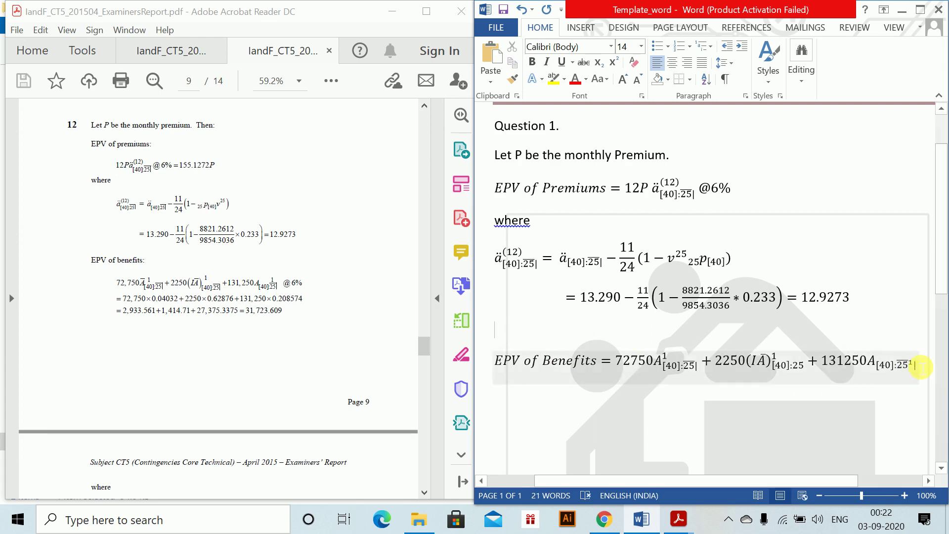
- Below the benefits equation, add = 72750*0.0432 + 2250*0.62876 + 131250*0.208574
left_click(918, 366)
key("Return")
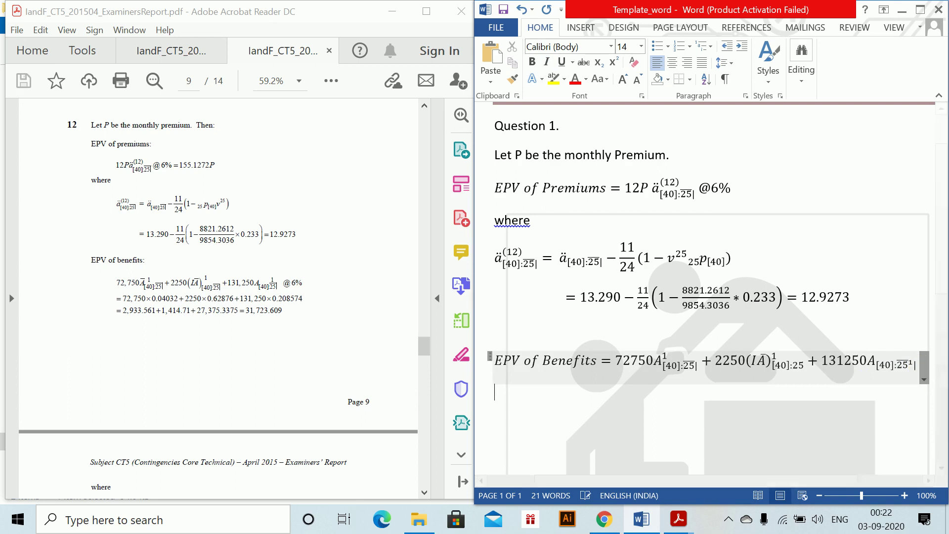
key("alt+equal")
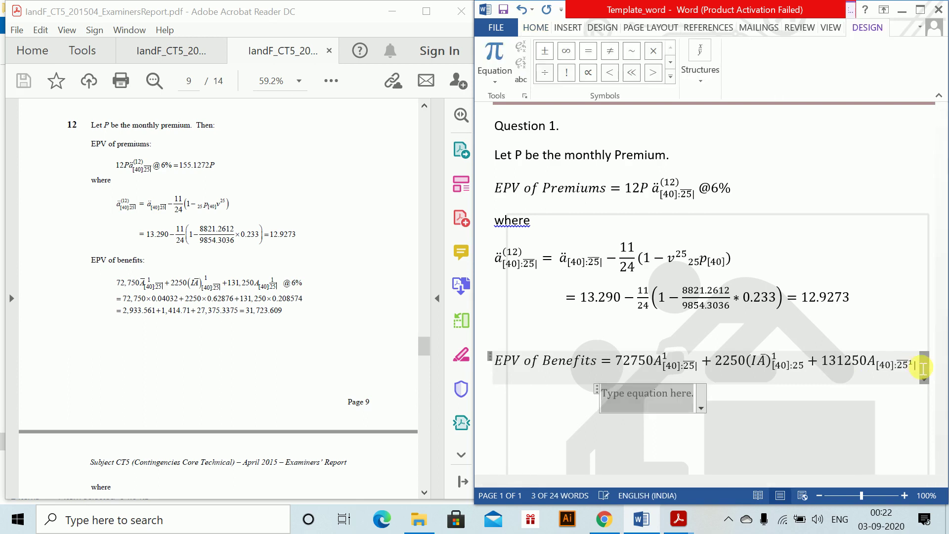
type("=72750")
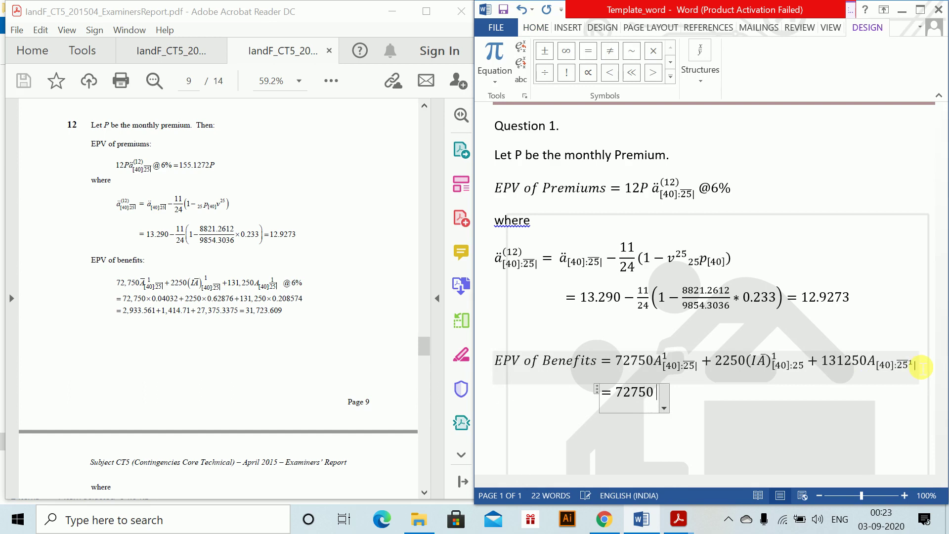
type("*0.0432")
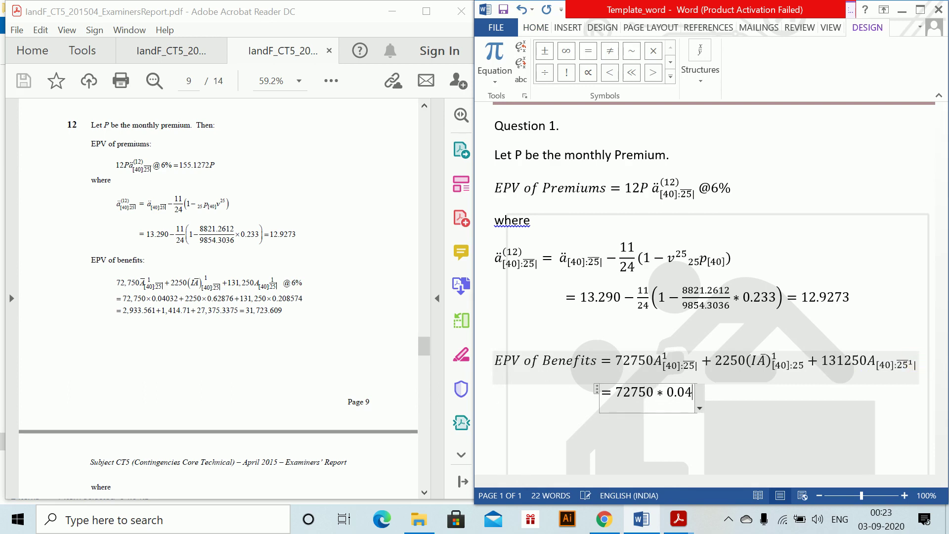
type("+")
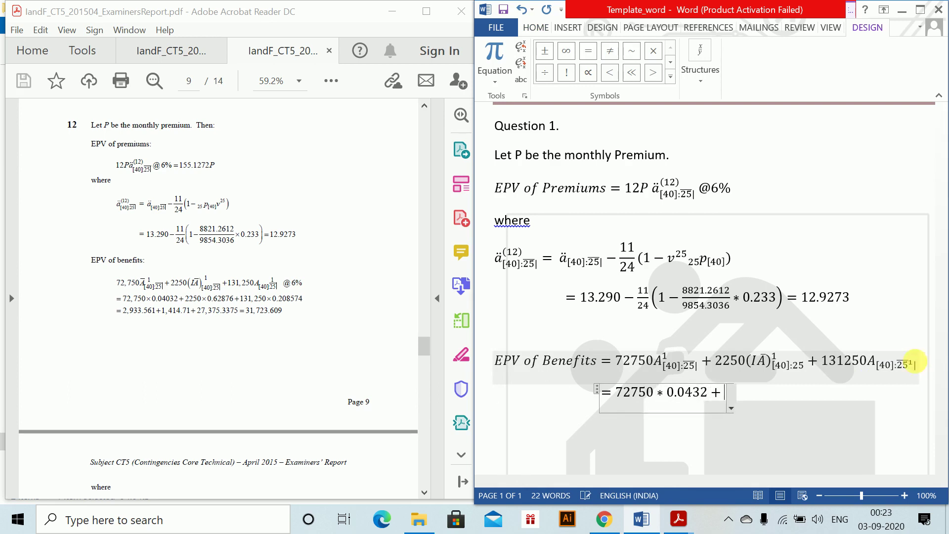
type("2250")
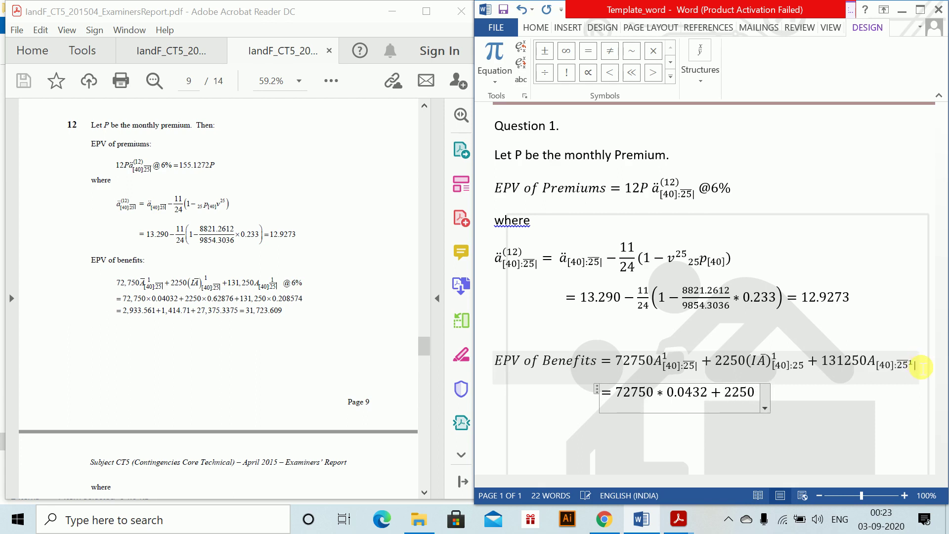
type("*")
type("0.")
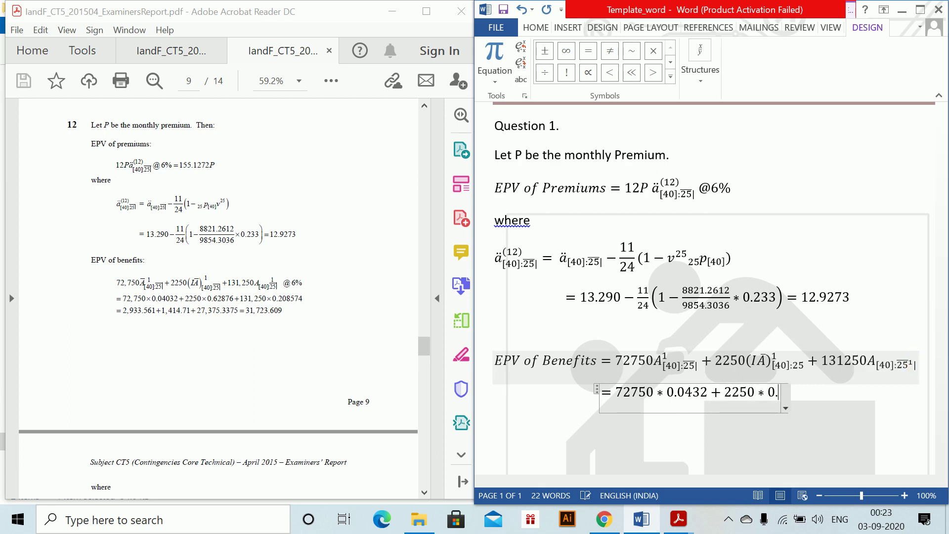
type("6287")
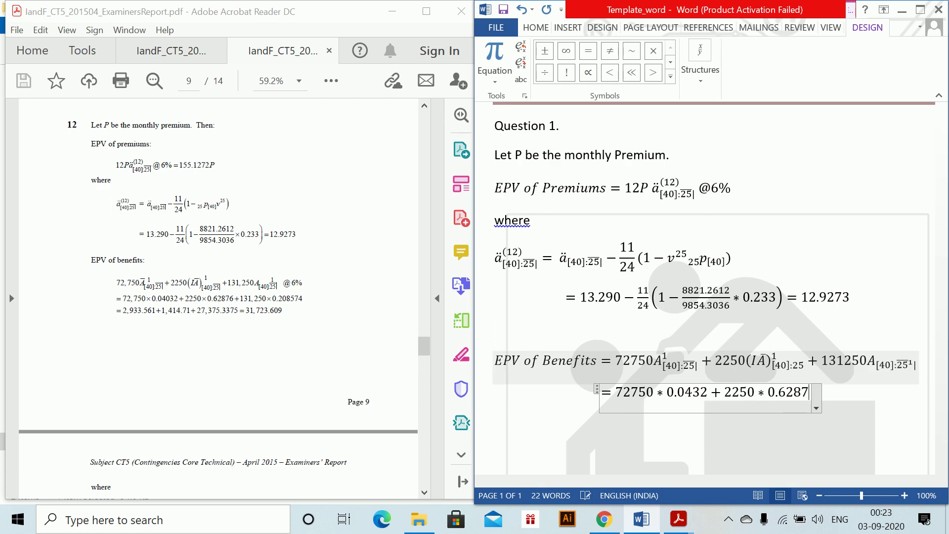
type("6")
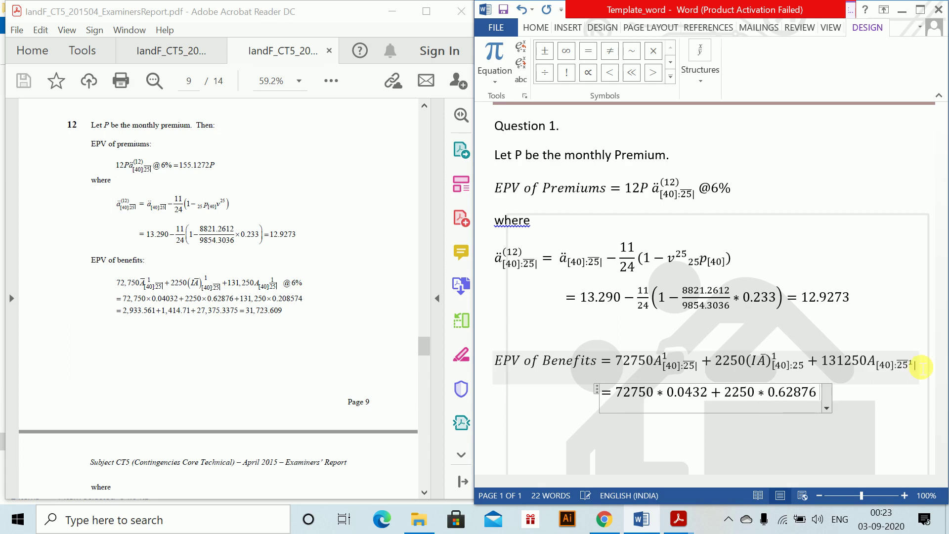
type("+1312")
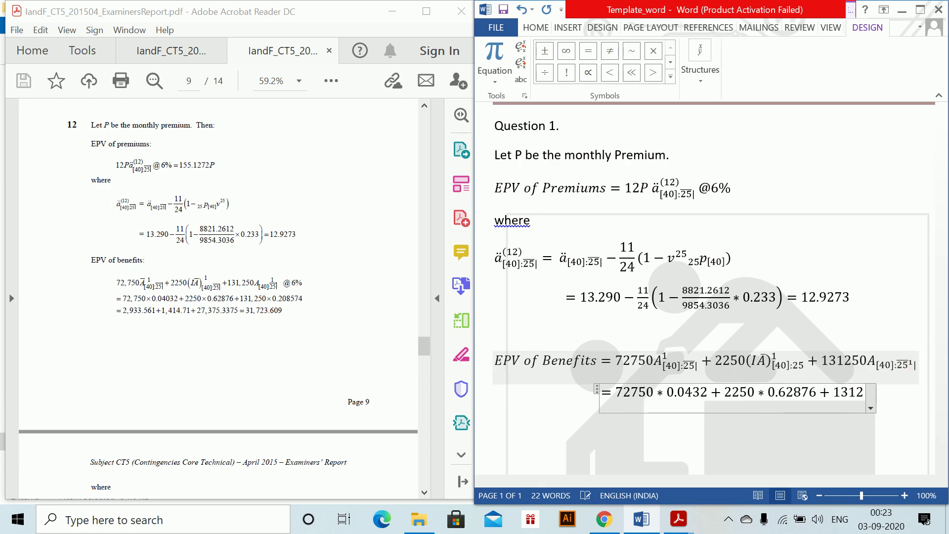
type("50*")
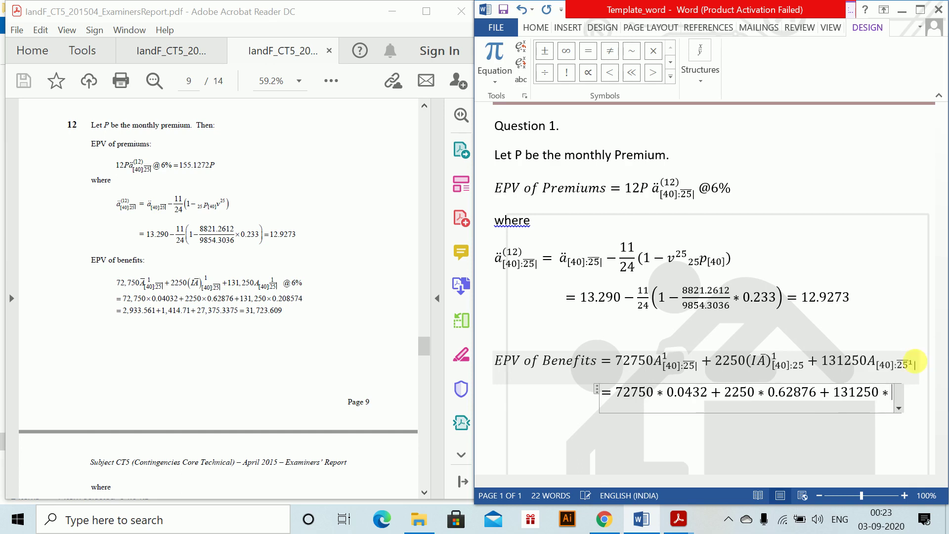
type("0.20")
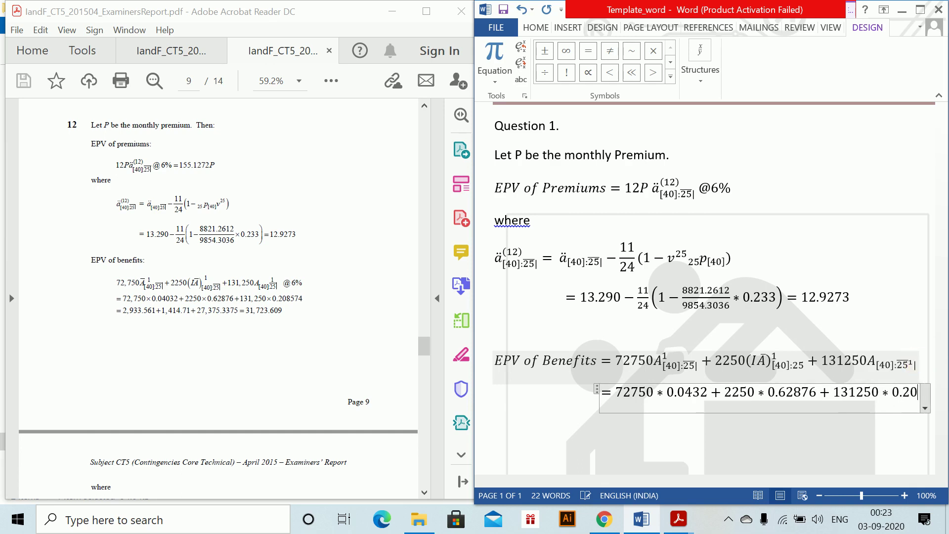
type("8574")
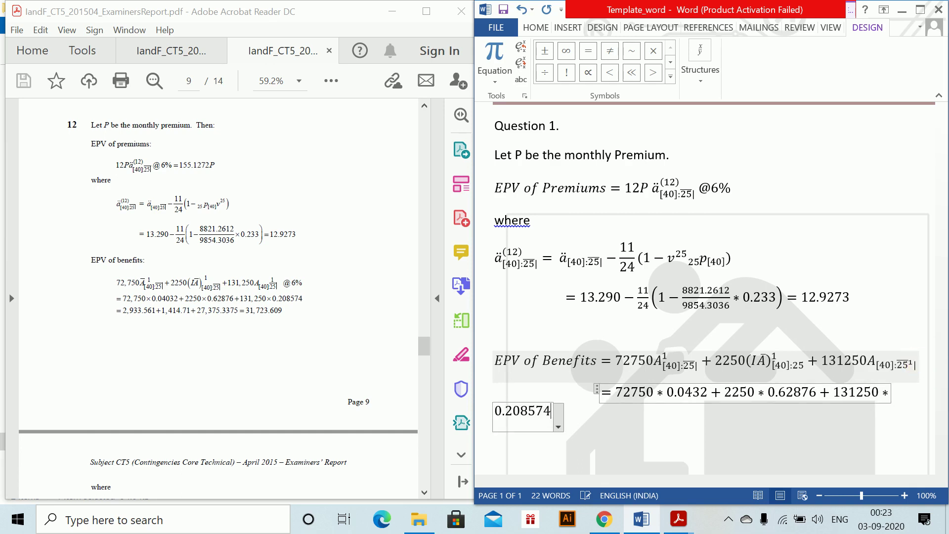
left_click(921, 367)
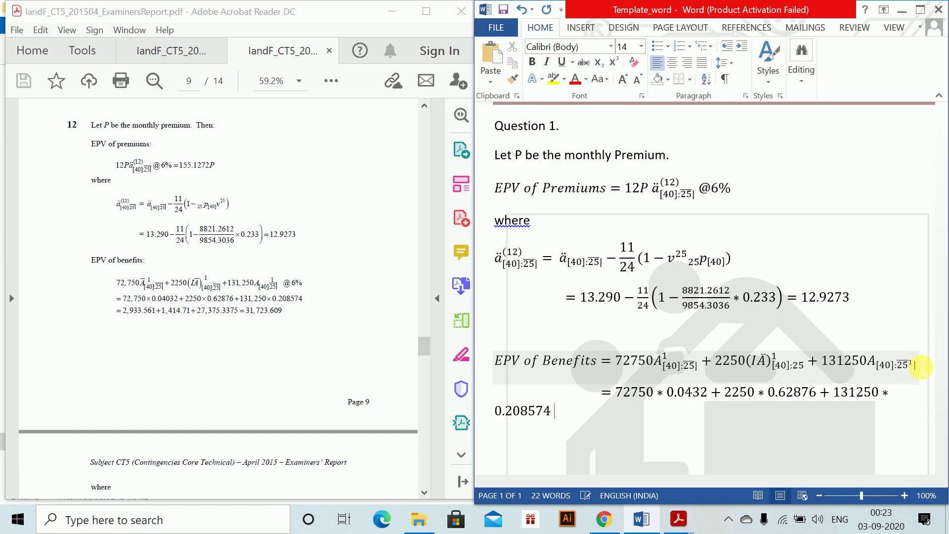
key("Return")
- Add the equation = 31723.609 followed by an empty paragraph
key("alt+equal")
type("= ")
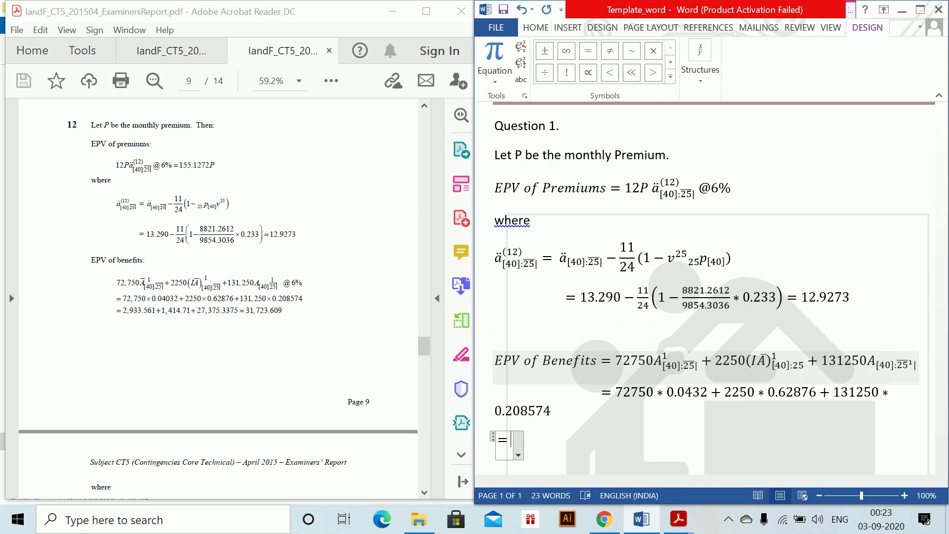
type("31723.60")
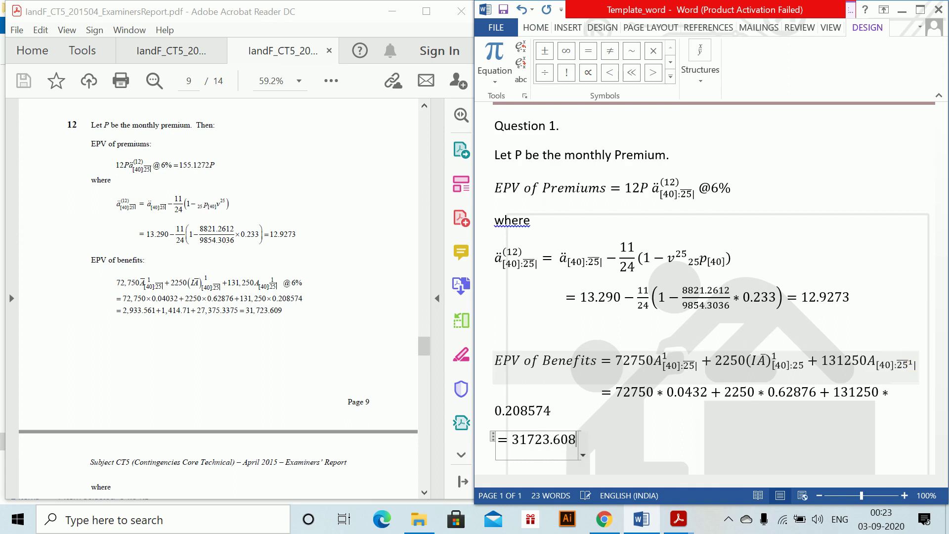
type("9")
key("Return")
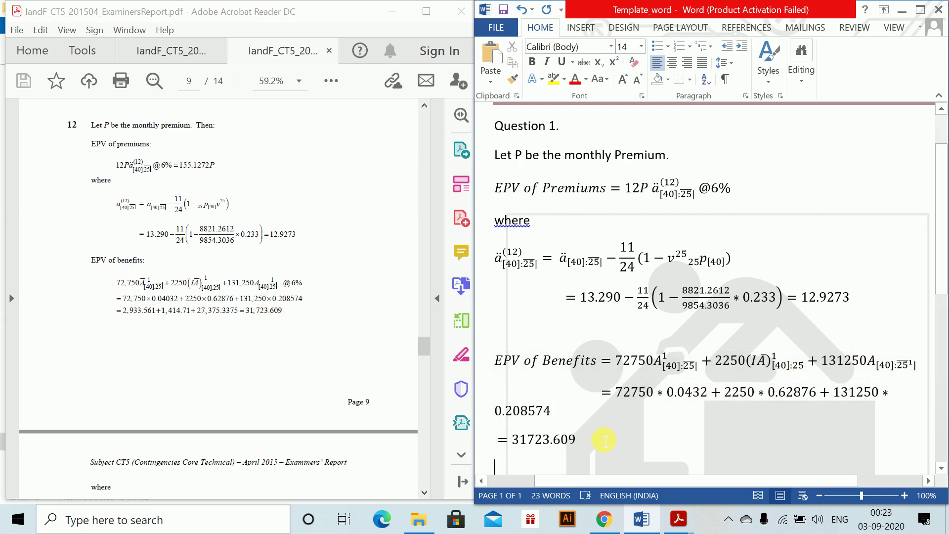
key("Return")
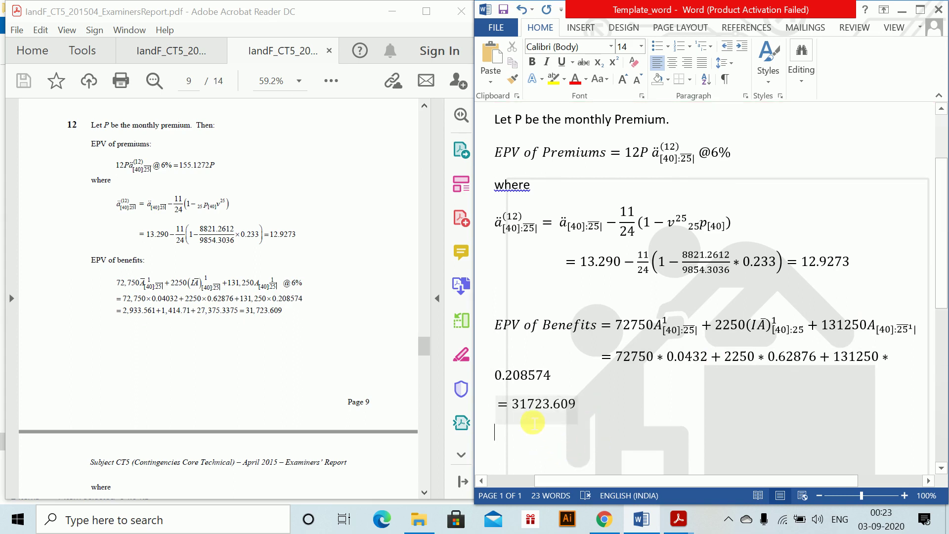
scroll(297, 445, "down", 4)
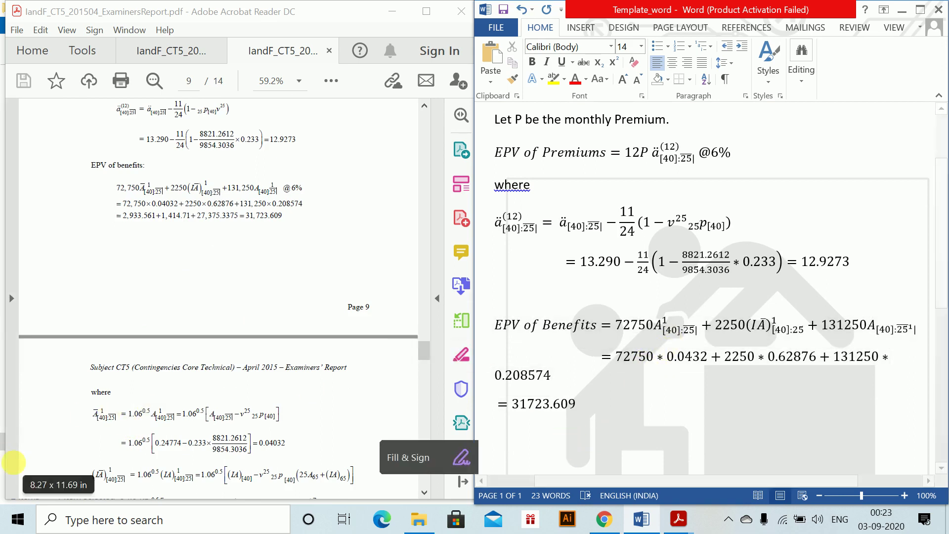
- Type 'where' and add an equation with the copied A term equal to 1.06^0.5
type("where")
key("Return")
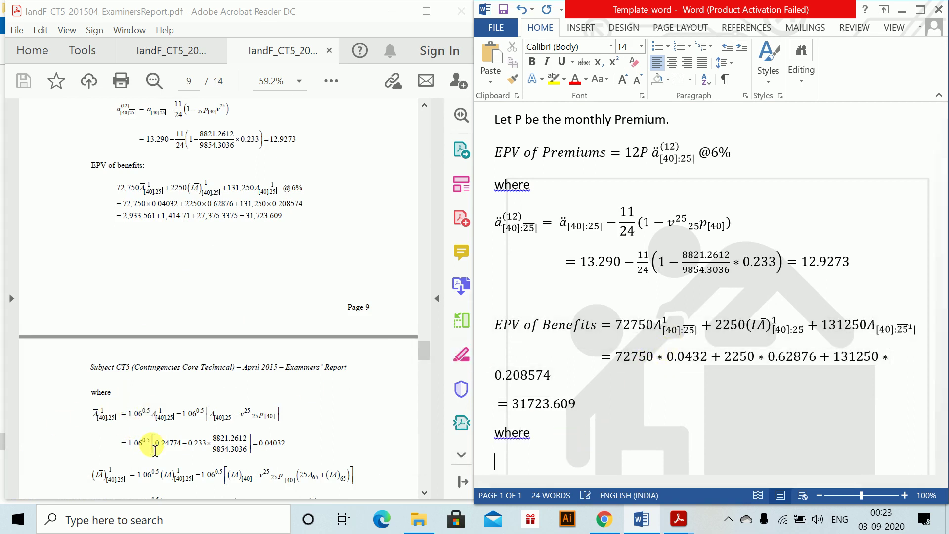
key("alt+equal")
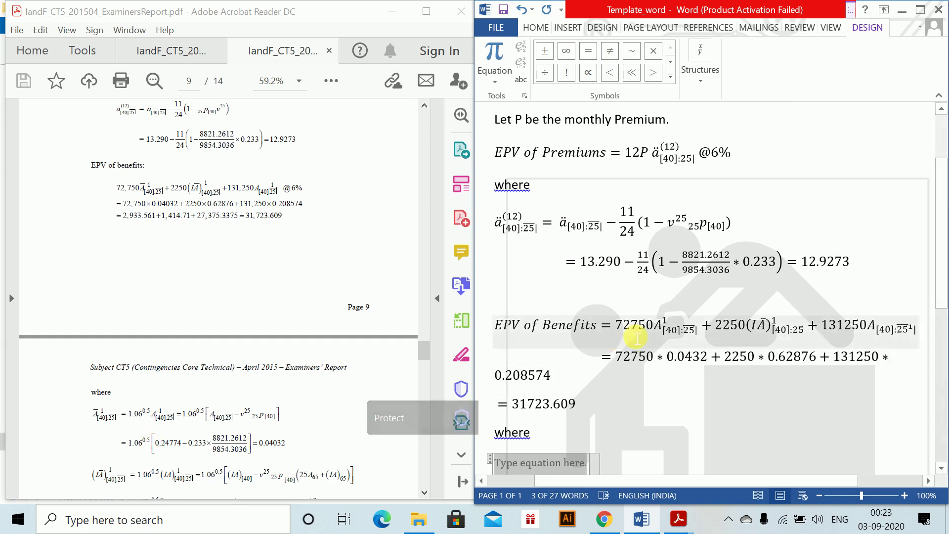
double_click(660, 330)
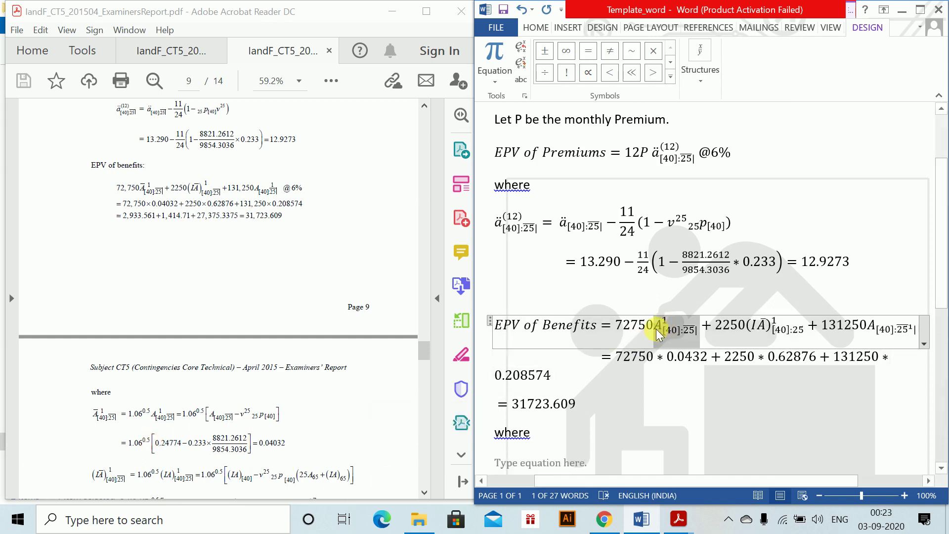
key("ctrl+c")
scroll(544, 391, "down", 2)
left_click(509, 394)
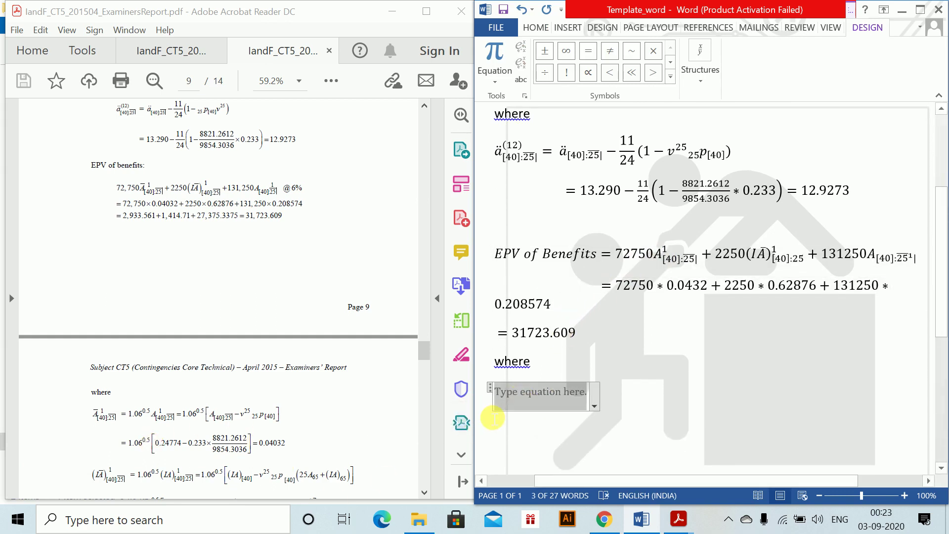
key("ctrl+v")
type("=1")
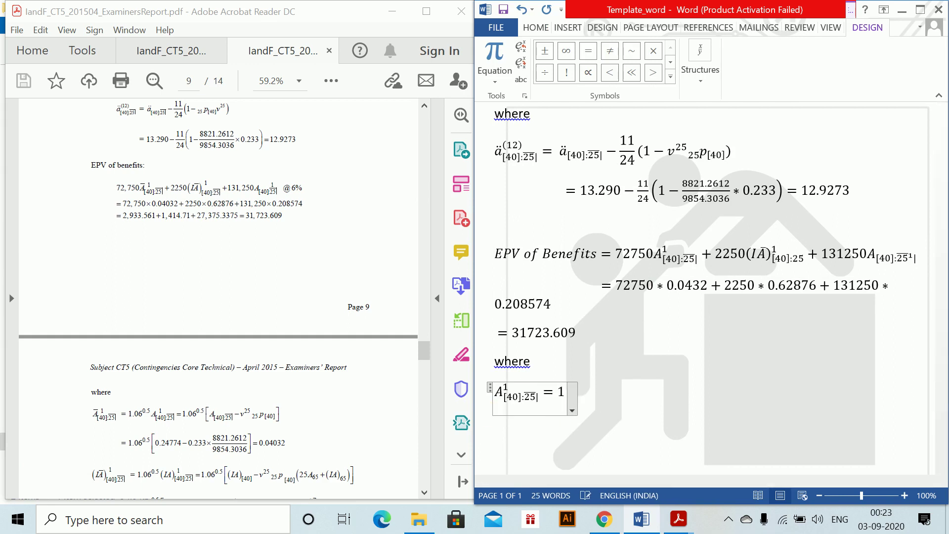
type(".06^0.5")
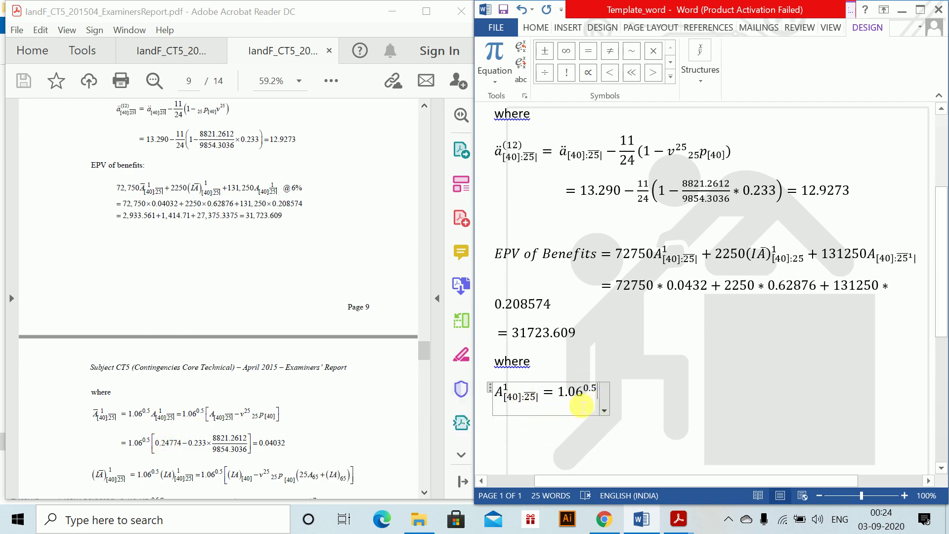
- Put a bar over the first A in the benefits equation and in the new definition
left_click(670, 257)
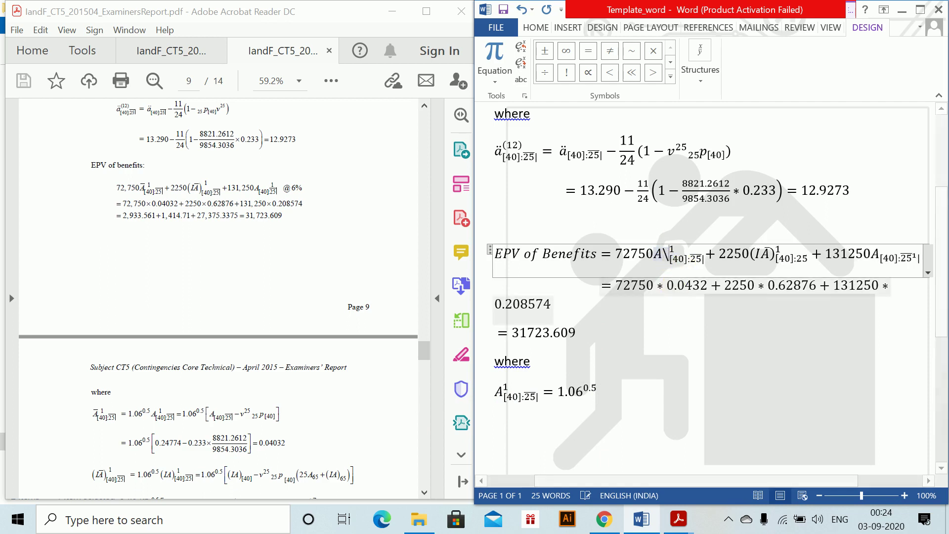
left_click(665, 253)
key("space")
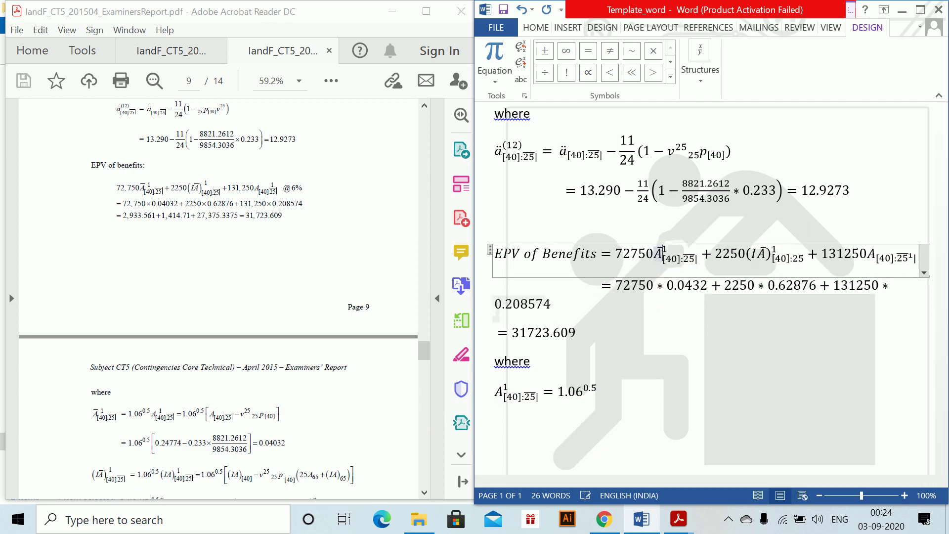
left_click(525, 397)
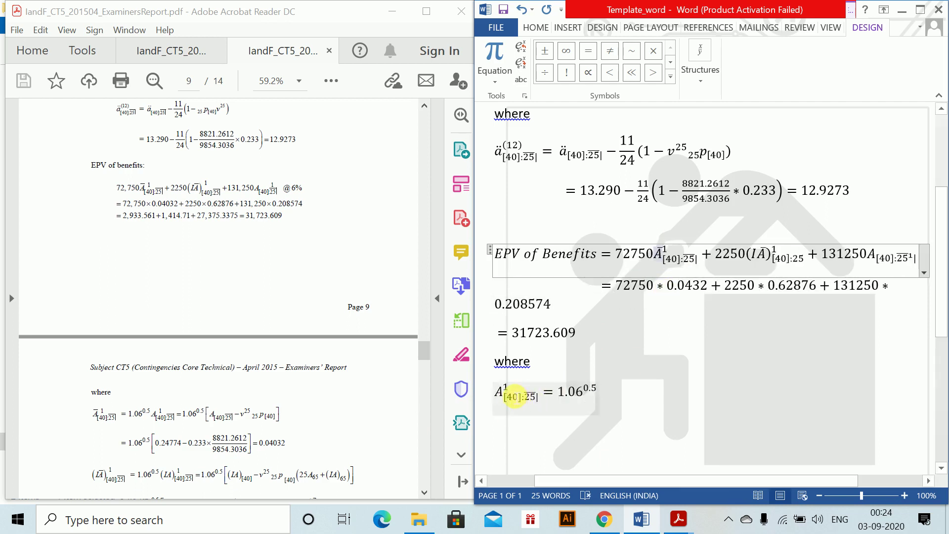
left_click(509, 395)
key("Right")
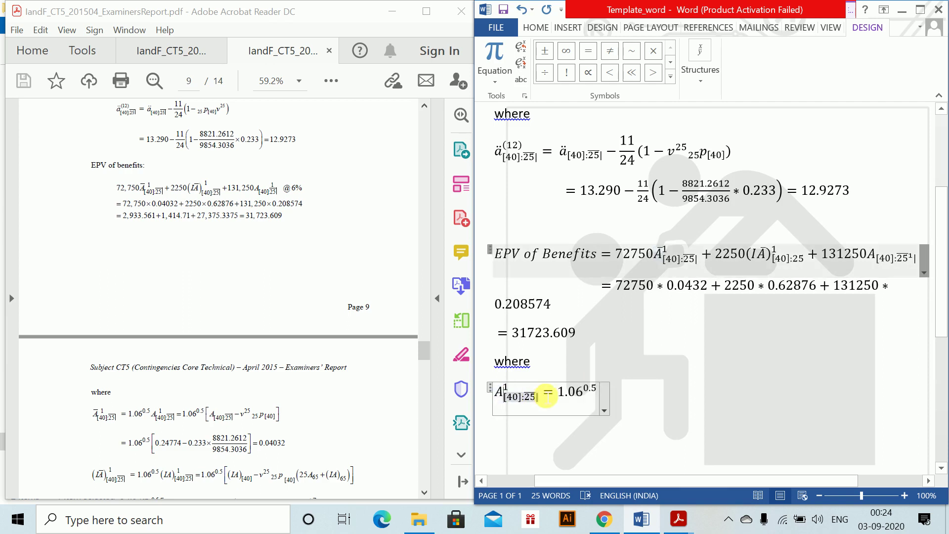
type("\bar")
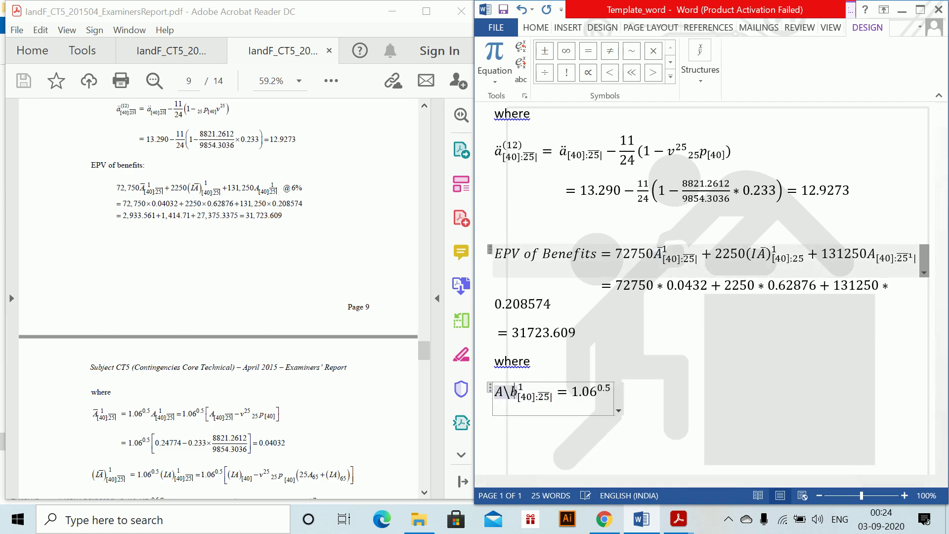
key("Right")
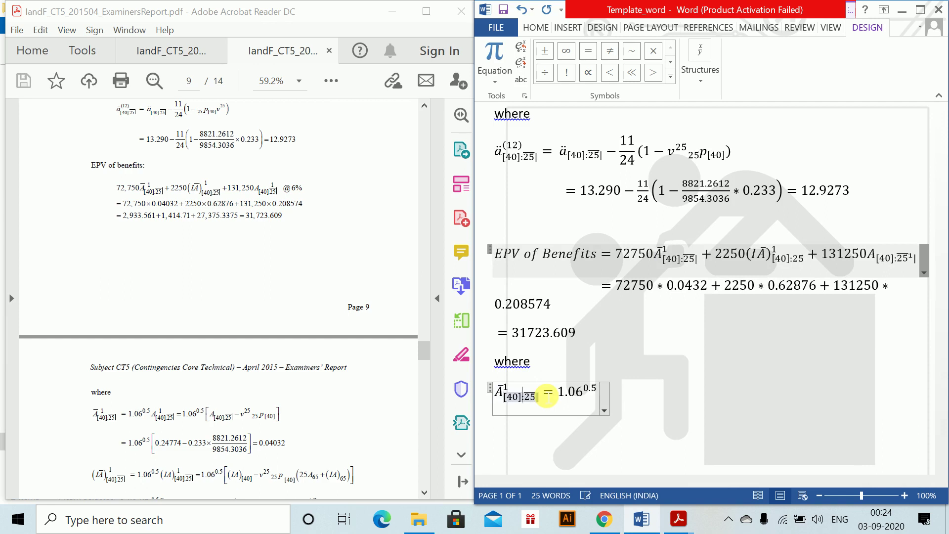
key("Right")
key("Right")
key("Right")
key("Right")
key("Right")
key("Right")
key("Right")
key("Right")
- Extend the assurance equation with = 1.06^0.5 A¹[40]:25 = 1.06^0.5 and an opening bracket
key("ctrl+v")
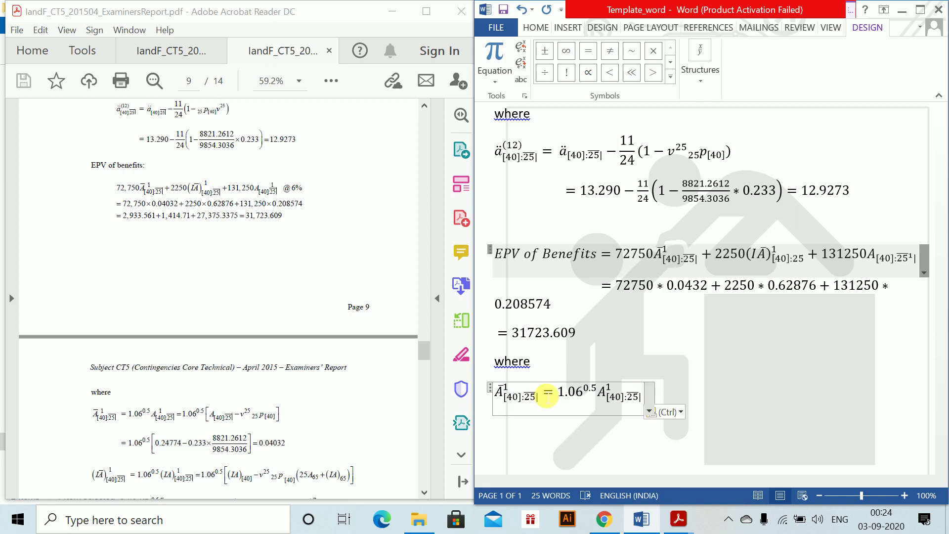
key("space")
type("= 1")
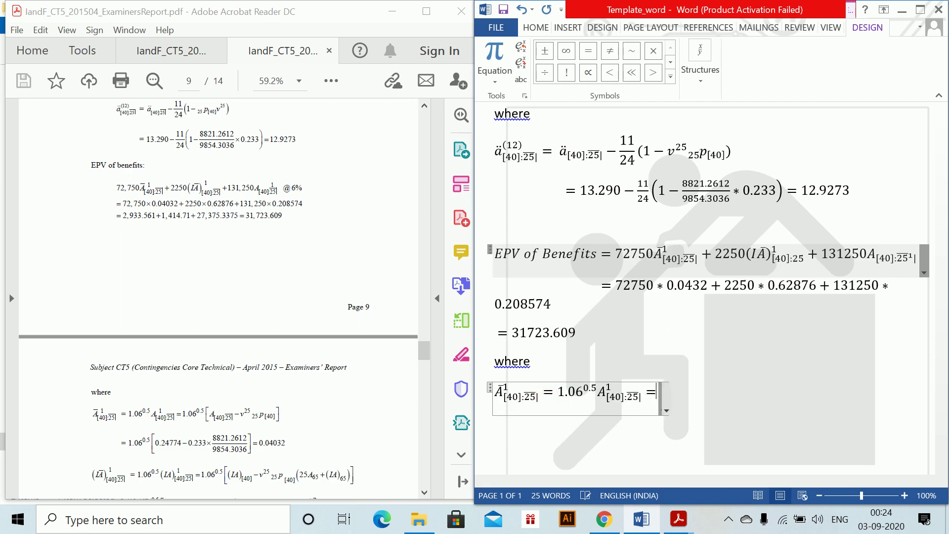
type(".06^90")
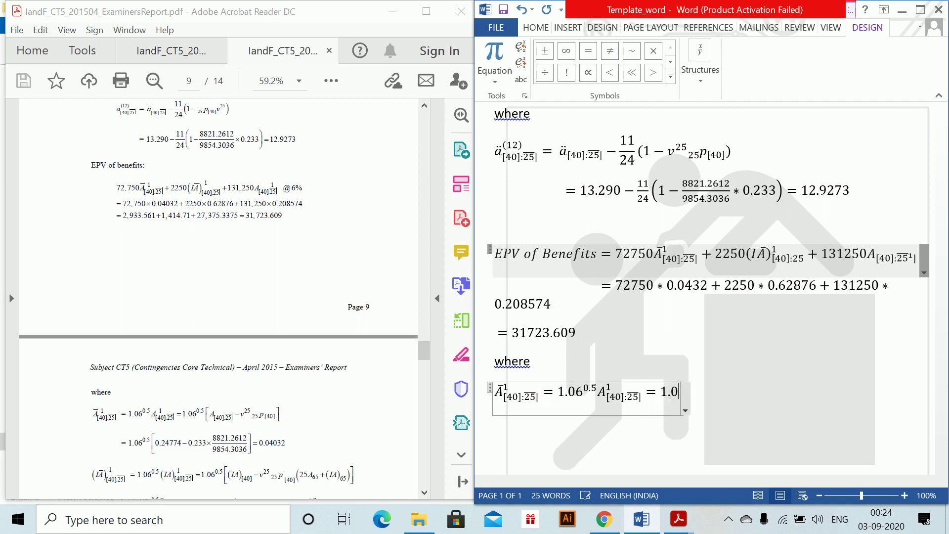
key("BackSpace")
key("BackSpace")
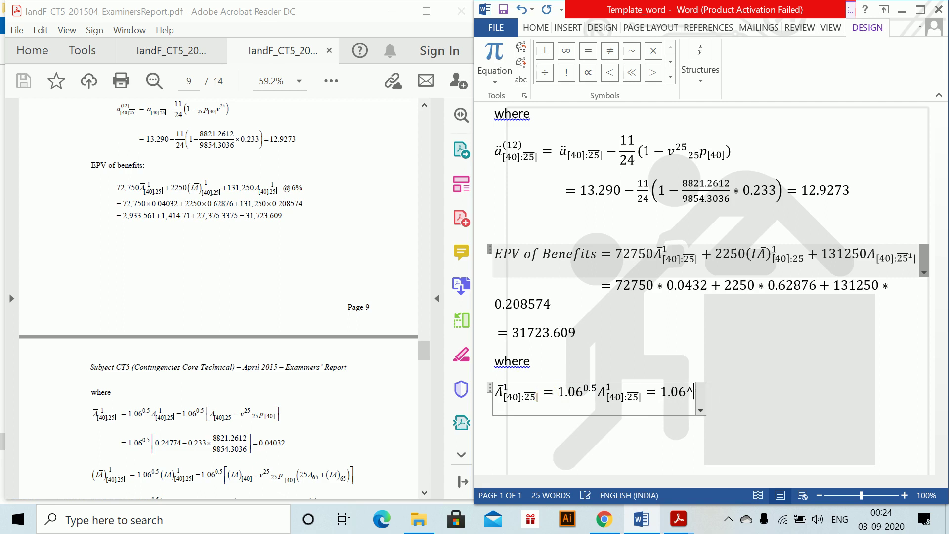
type("0.5")
key("space")
type("[")
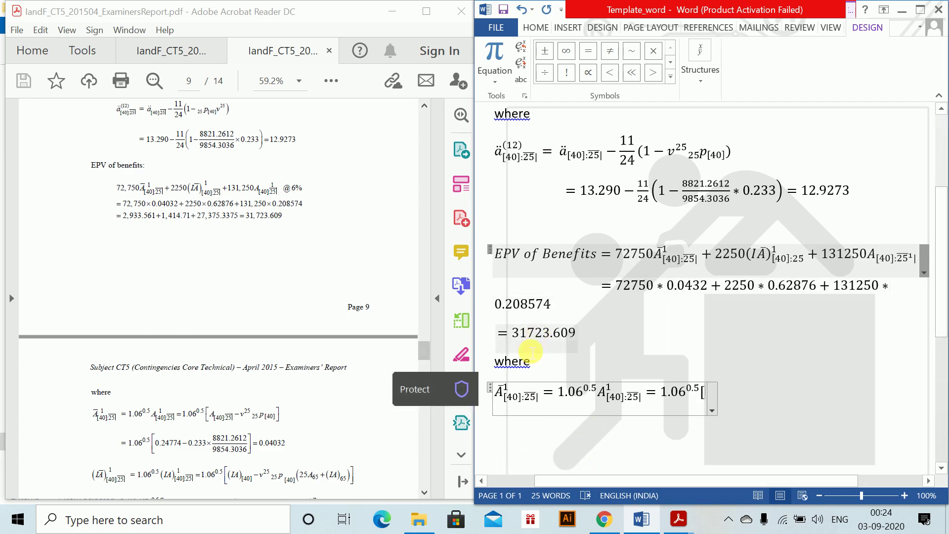
- Inside the bracket, add A[40]:25 without its superscript 1, followed by − v^25
key("ctrl+v")
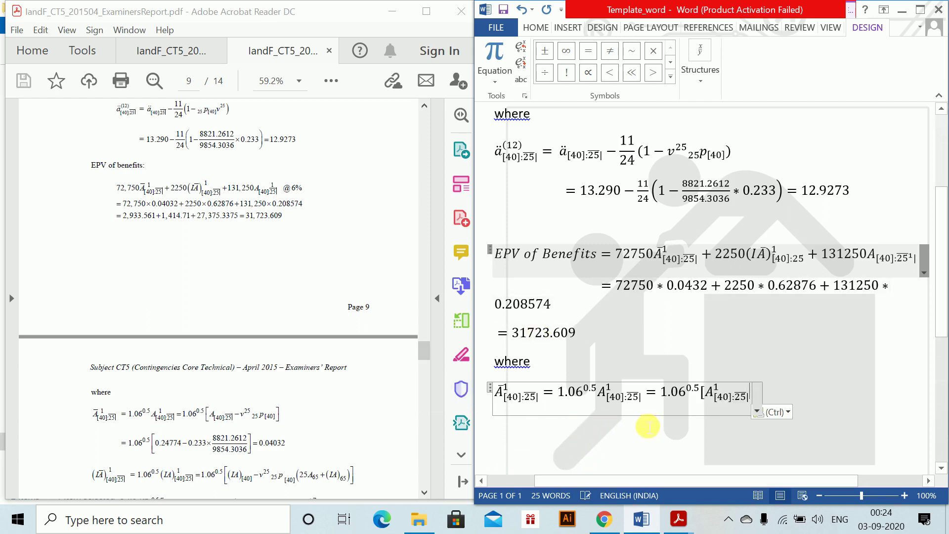
double_click(725, 391)
left_click(723, 391)
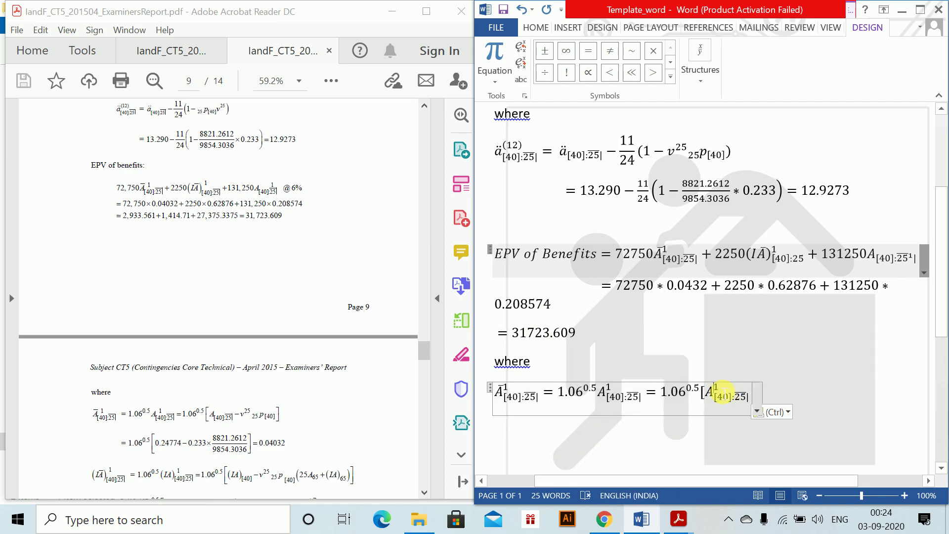
key("BackSpace")
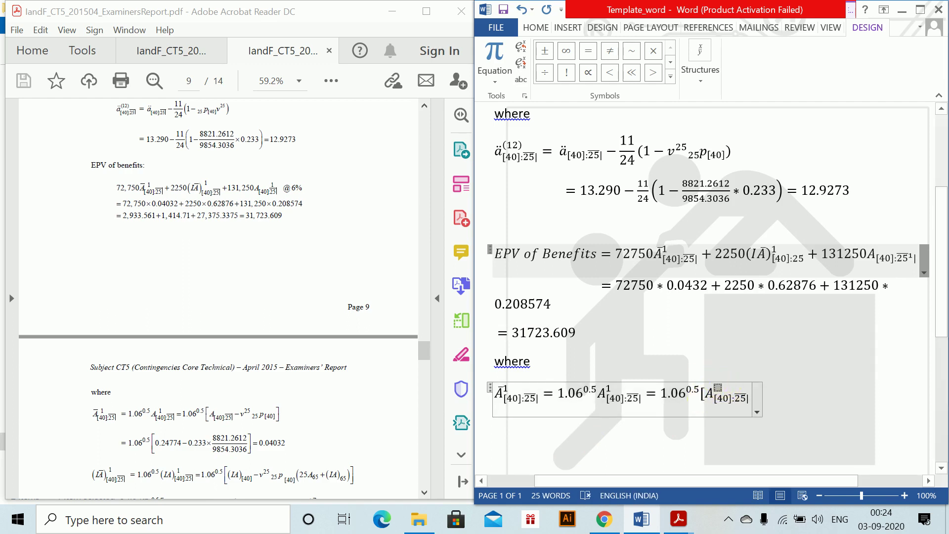
key("BackSpace")
right_click(752, 393)
key("Escape")
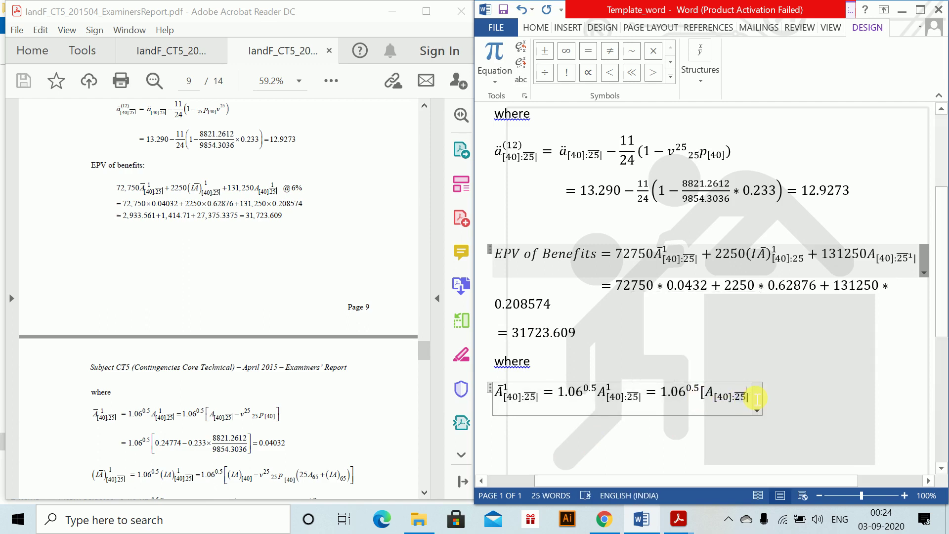
double_click(744, 401)
key("Right")
type("+")
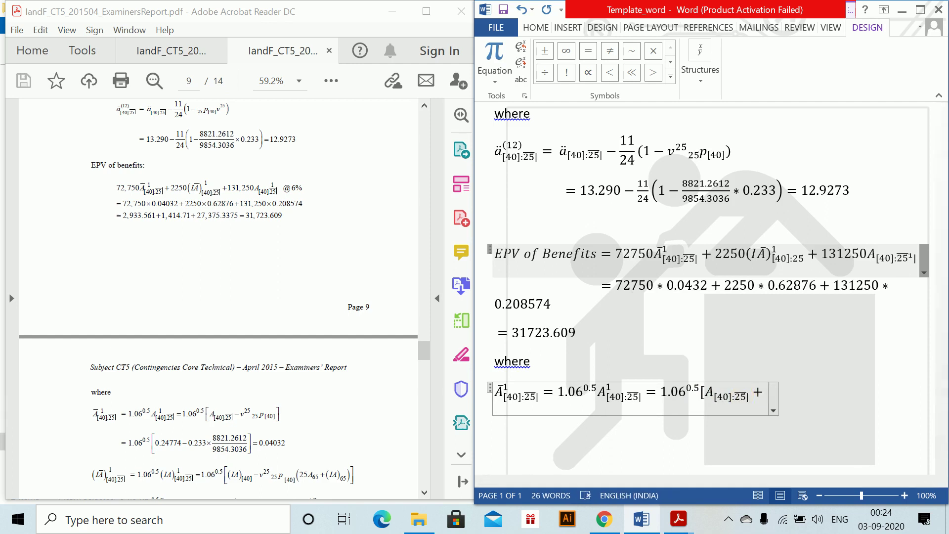
key("BackSpace")
type("-")
type("v^25")
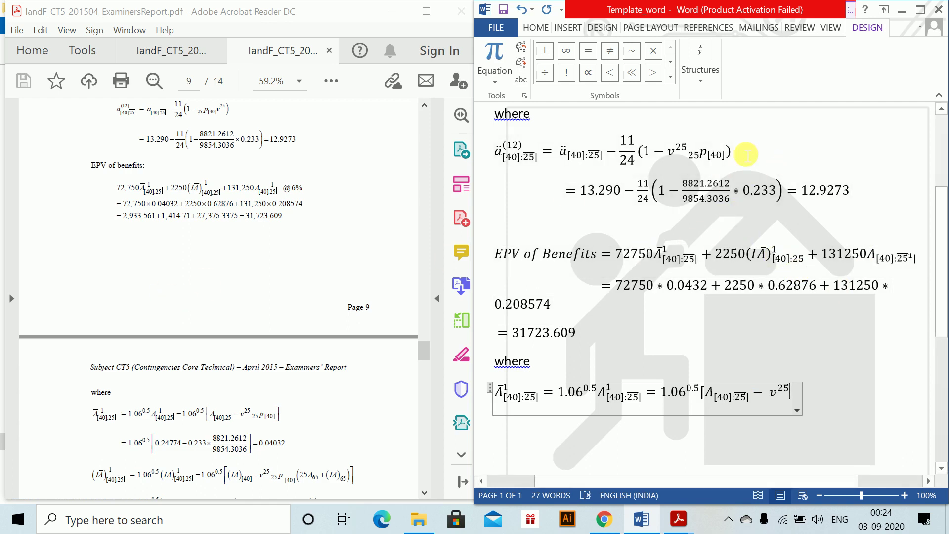
- Append 25p[40], copied from the ä equation, close the bracket, and begin an indented continuation equation
left_click_drag(690, 156, 726, 157)
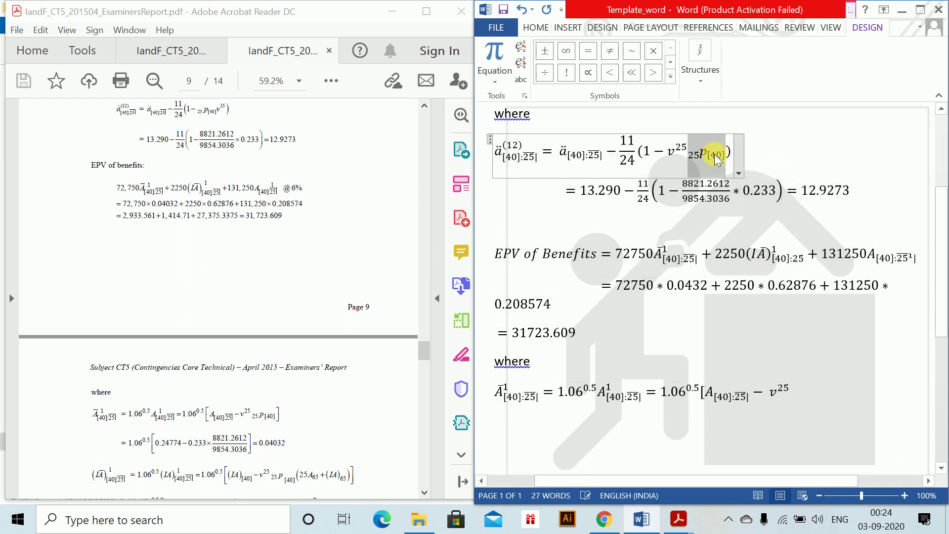
key("ctrl+c")
left_click(847, 406)
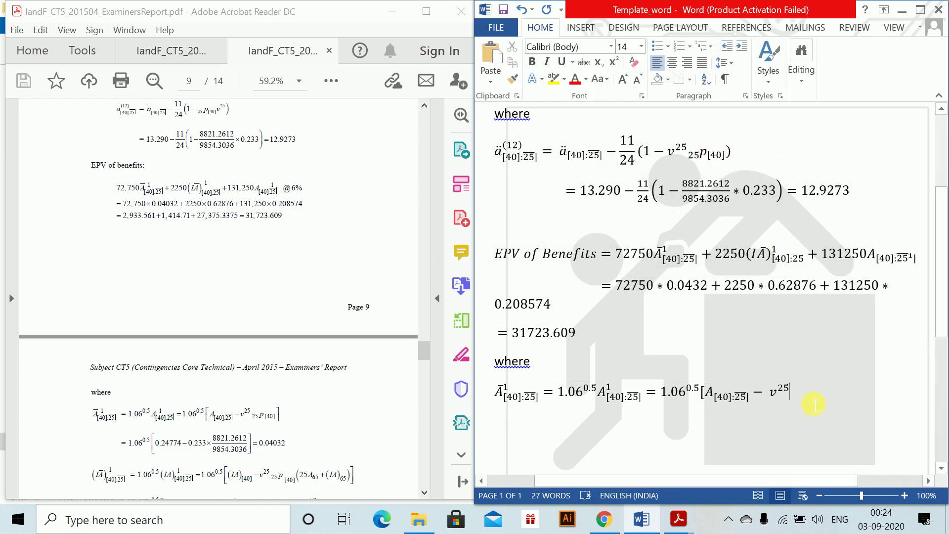
key("ctrl+v")
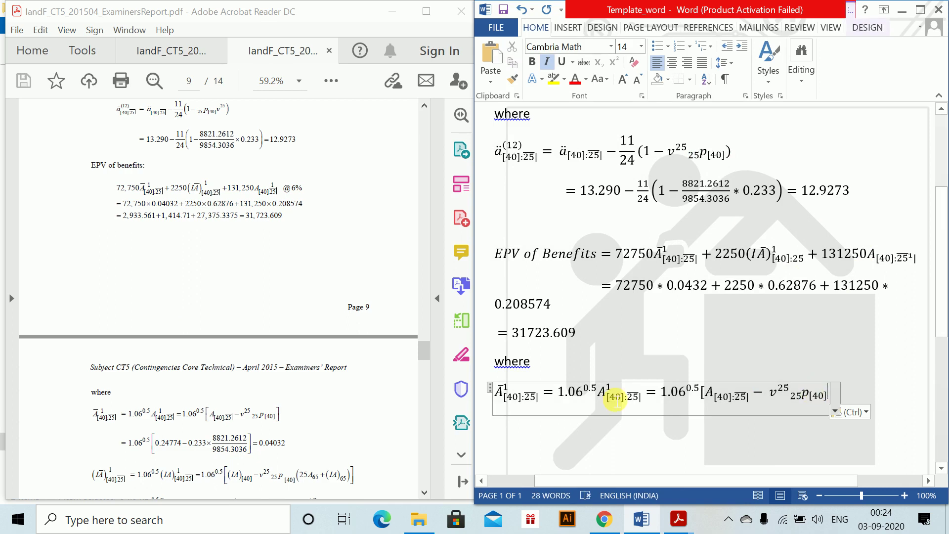
type(")")
key("BackSpace")
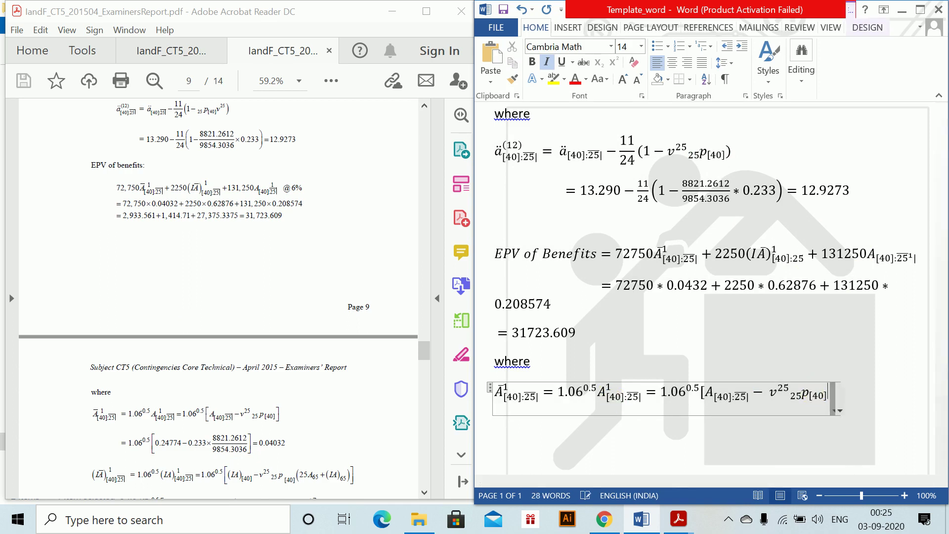
type("]")
key("Right")
key("Return")
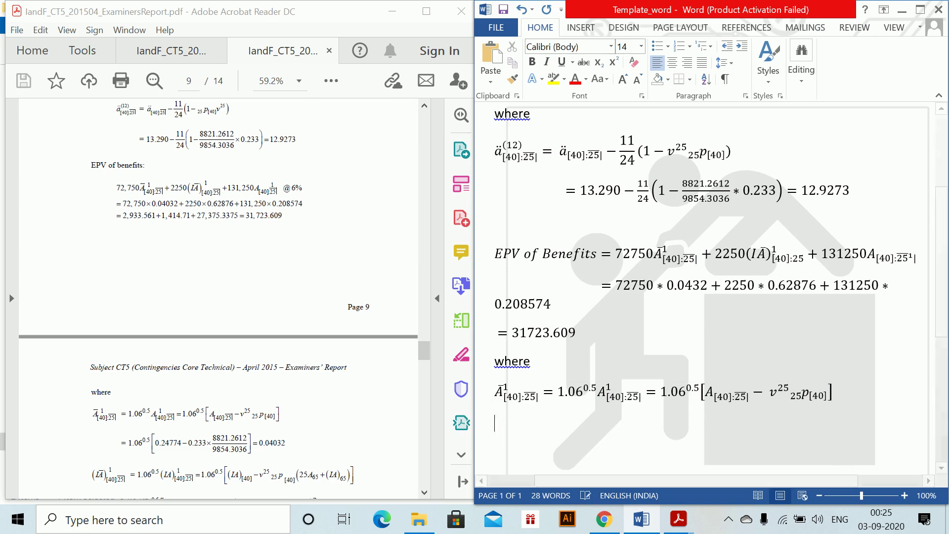
key("Tab")
key("alt+equal")
- Write = 1.06^0.5[0.24774 − 0.233 × 8821.2612/9854.3036] = 0.04032, reusing the copied fraction
type("=1.06^0")
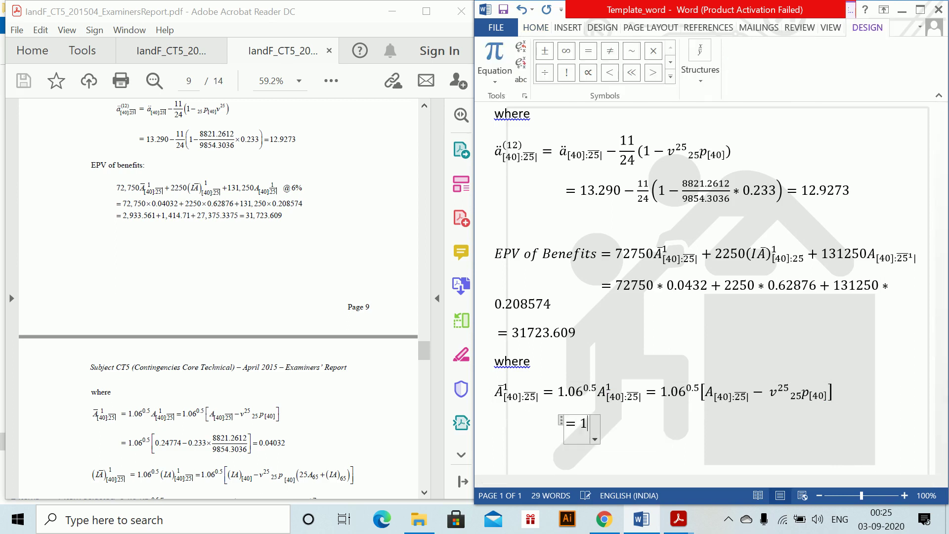
type(".5")
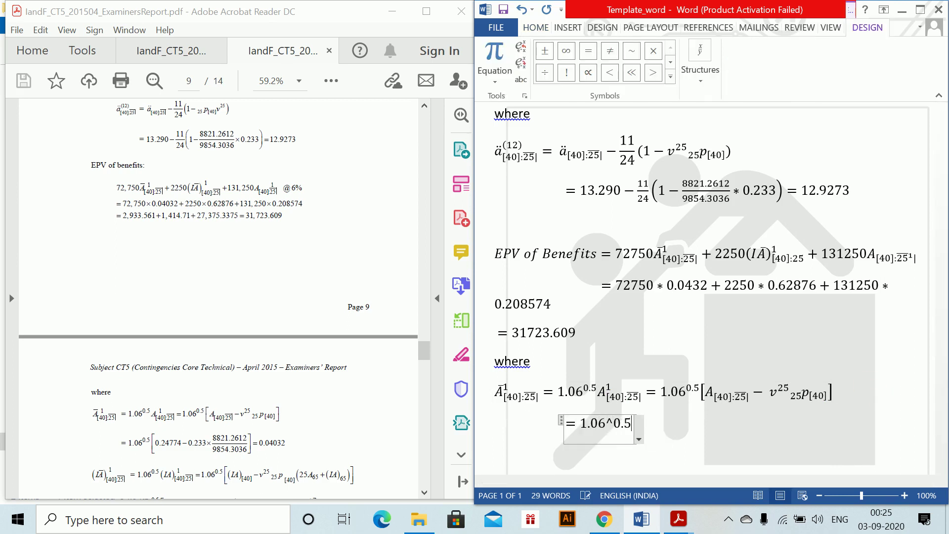
type(" [0.2")
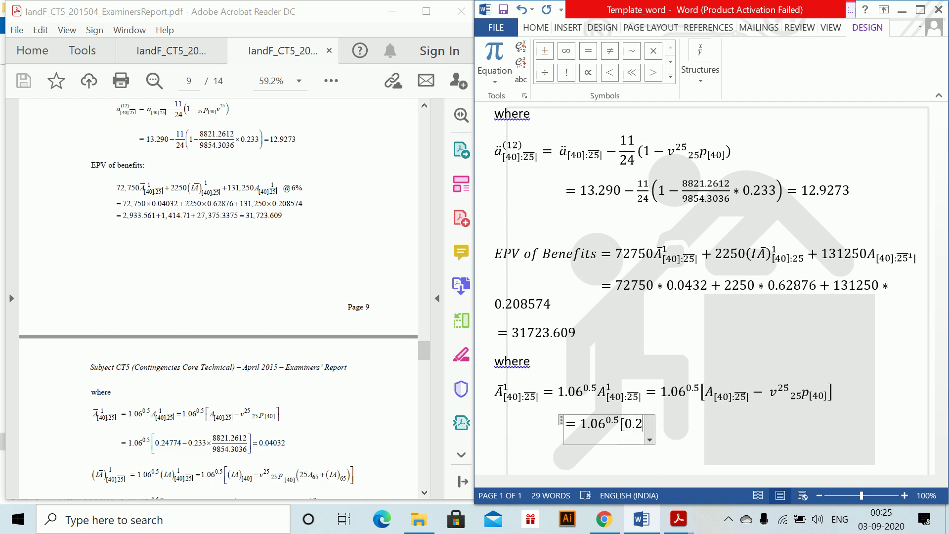
type("4774-")
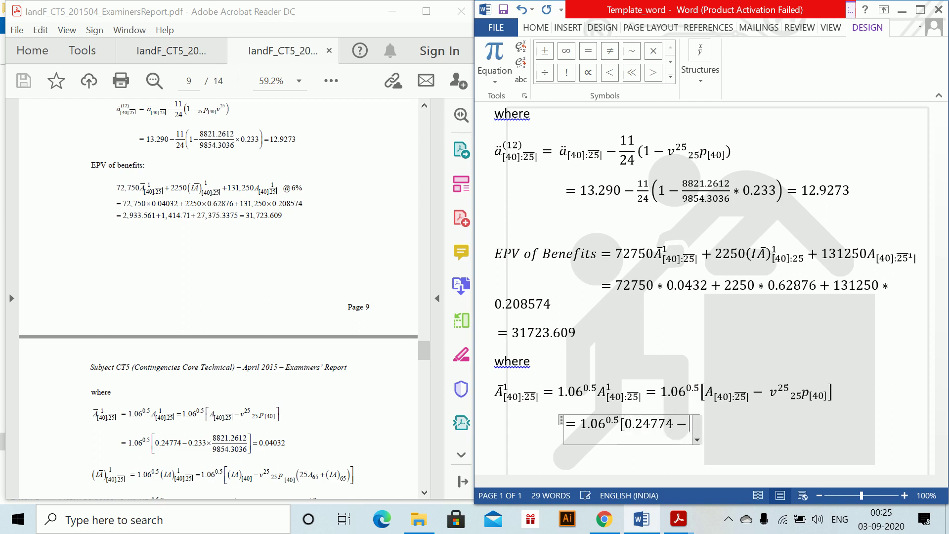
type("0.233*8")
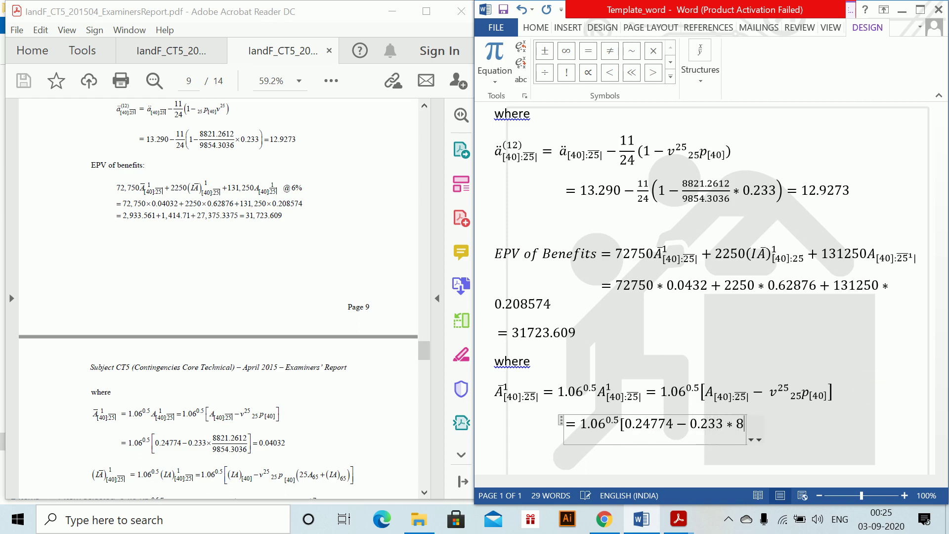
type("821")
key("BackSpace")
key("BackSpace")
key("BackSpace")
key("BackSpace")
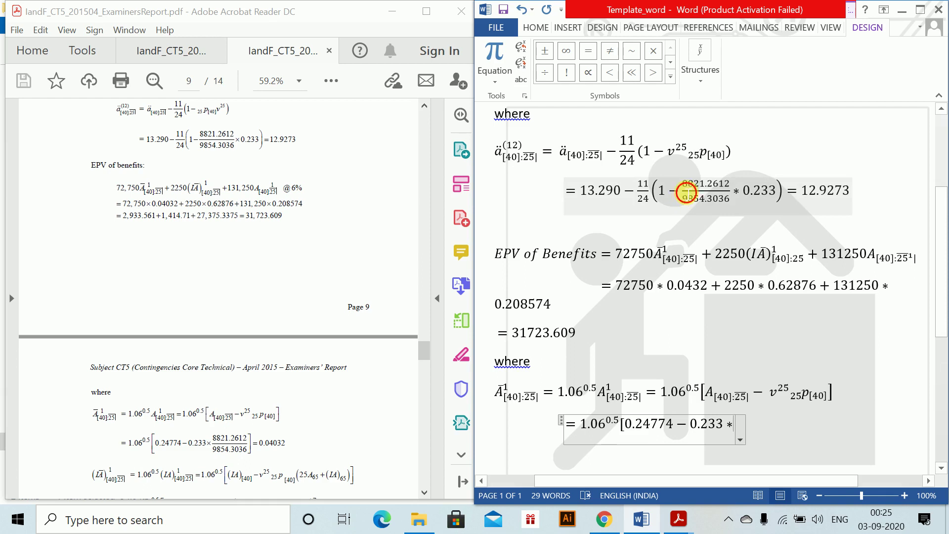
left_click_drag(686, 192, 752, 204)
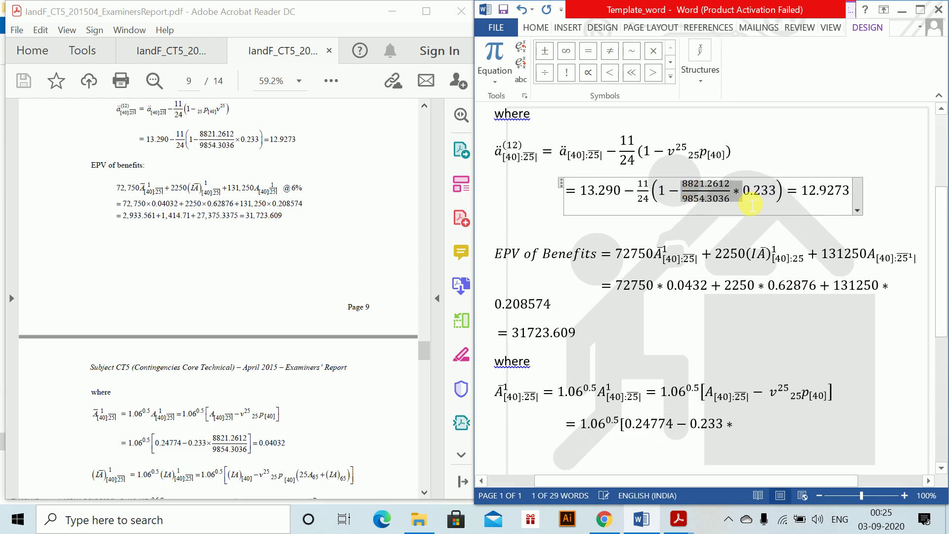
left_click(700, 194)
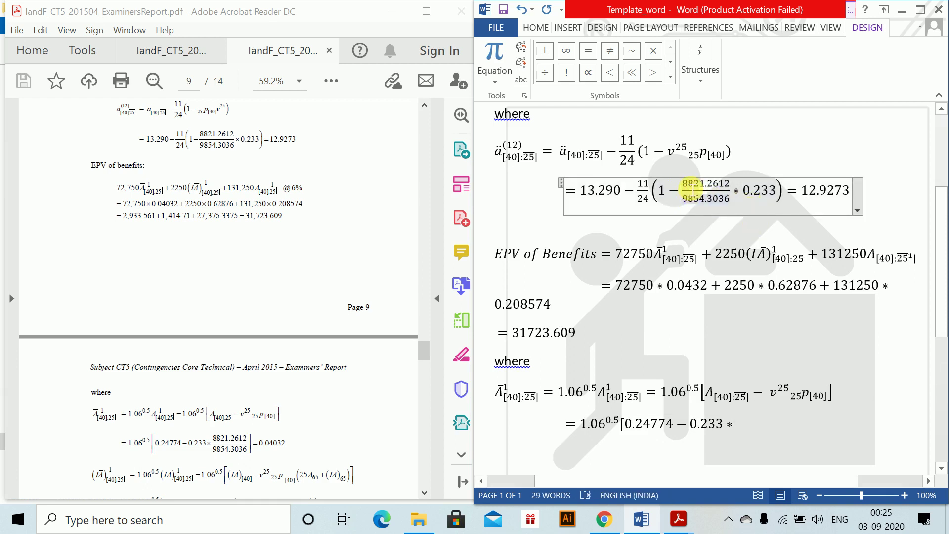
double_click(692, 190)
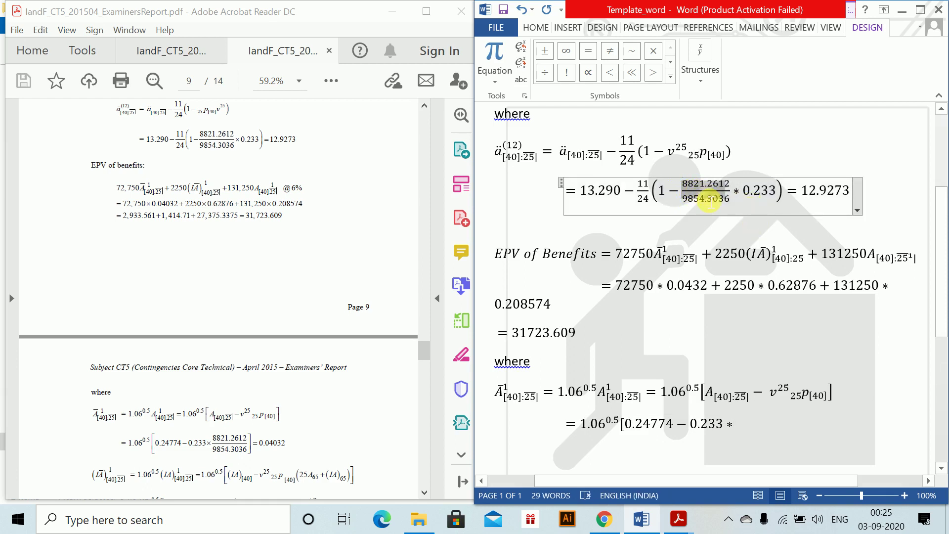
left_click(758, 433)
key("ctrl+v")
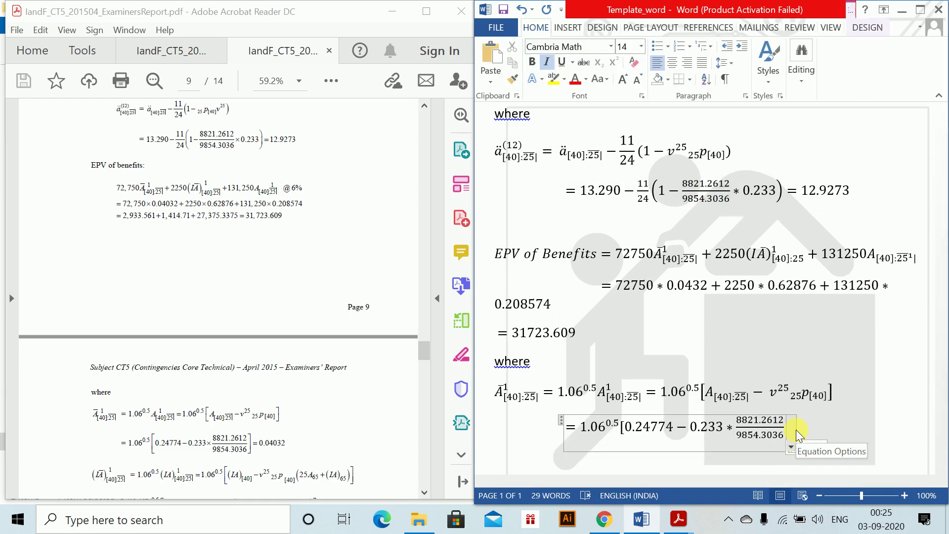
type("] = 0.")
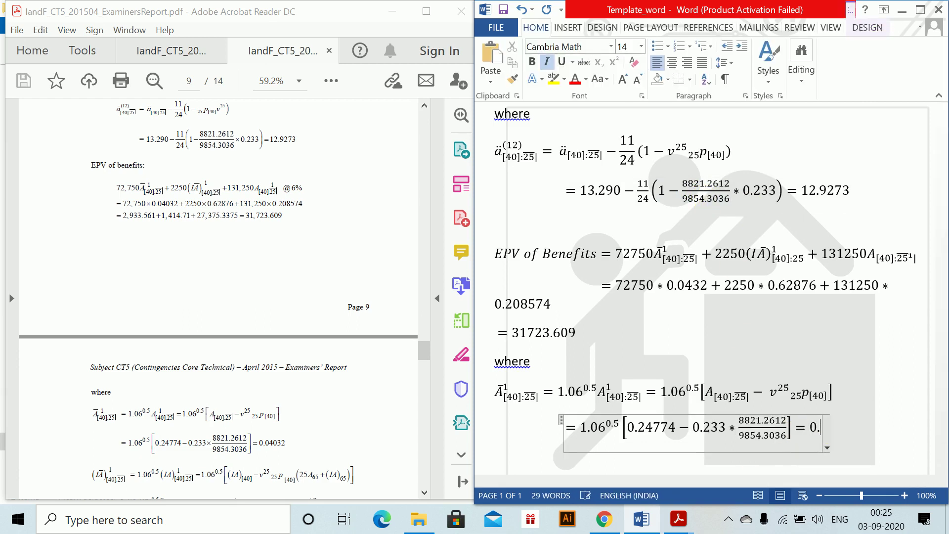
type("04032")
- Start a new empty equation below the 0.04032 line
key("Right")
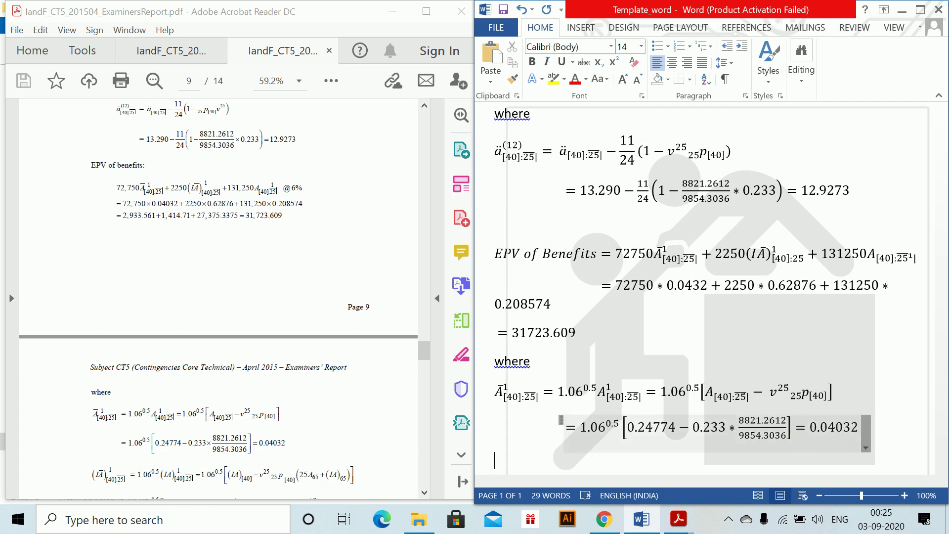
key("alt")
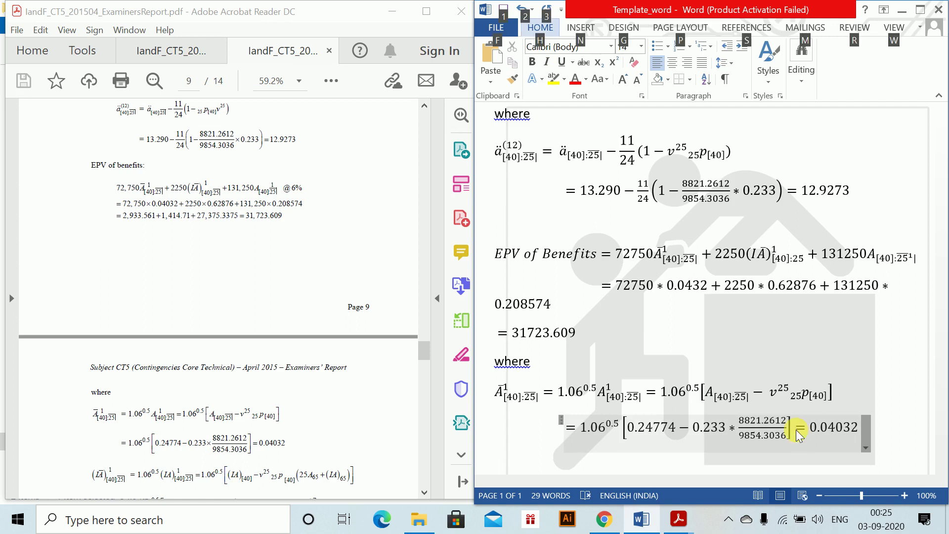
key("Escape")
key("Return")
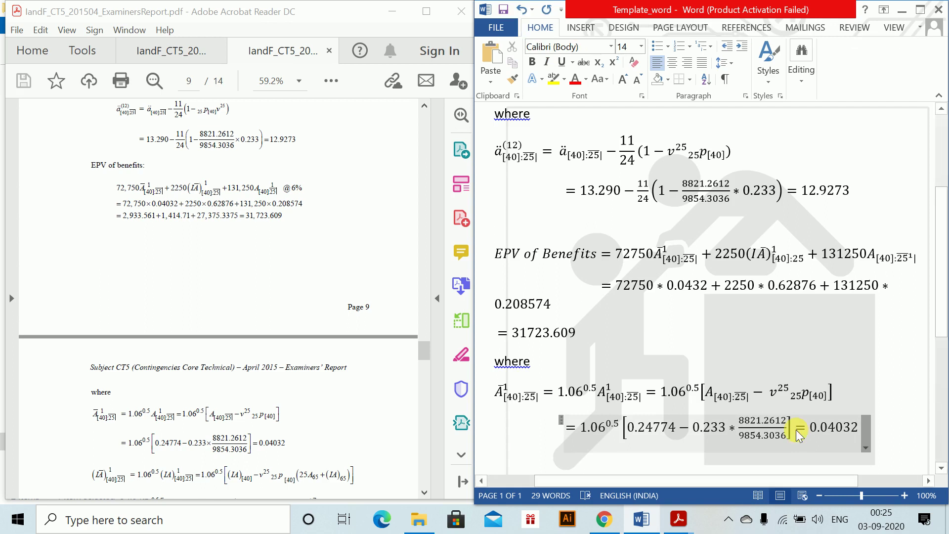
key("alt+equal")
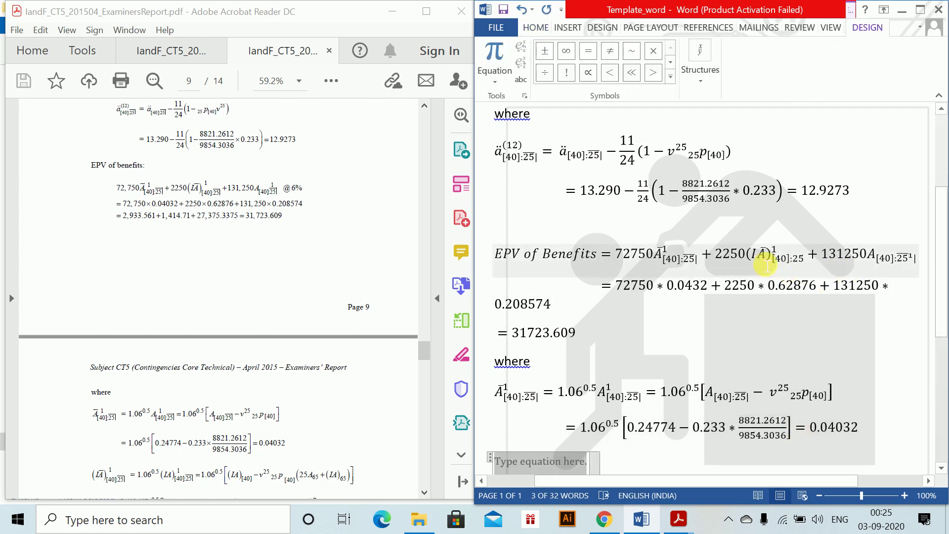
- Begin the new equation with the copied (IĀ)¹[40]:25 term followed by = 1.06^0.5
left_click_drag(748, 255, 791, 260)
key("ctrl+c")
left_click(591, 462)
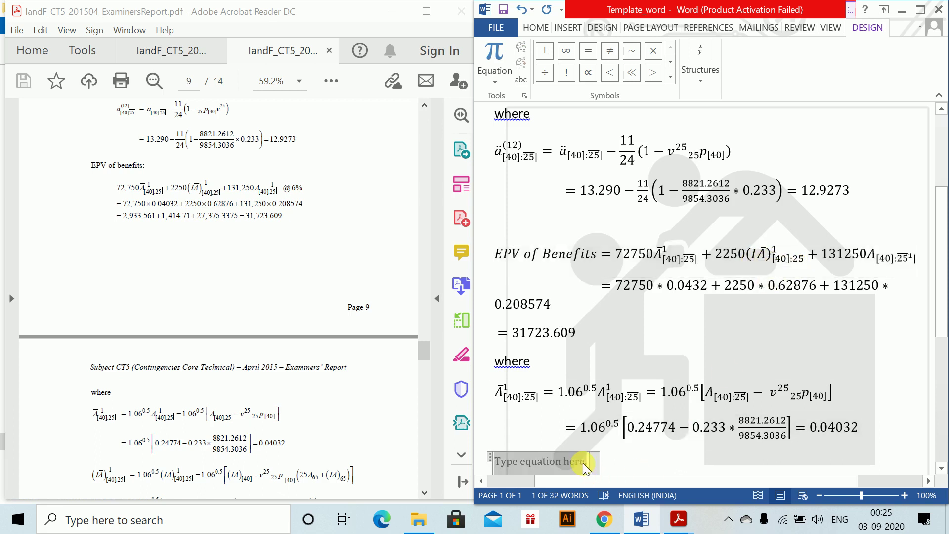
key("ctrl+v")
type("= ")
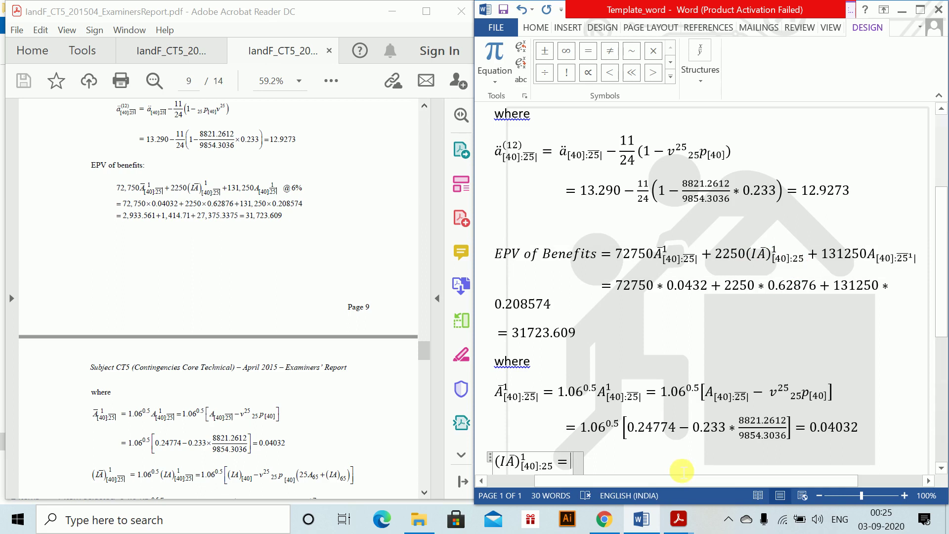
type("1.0")
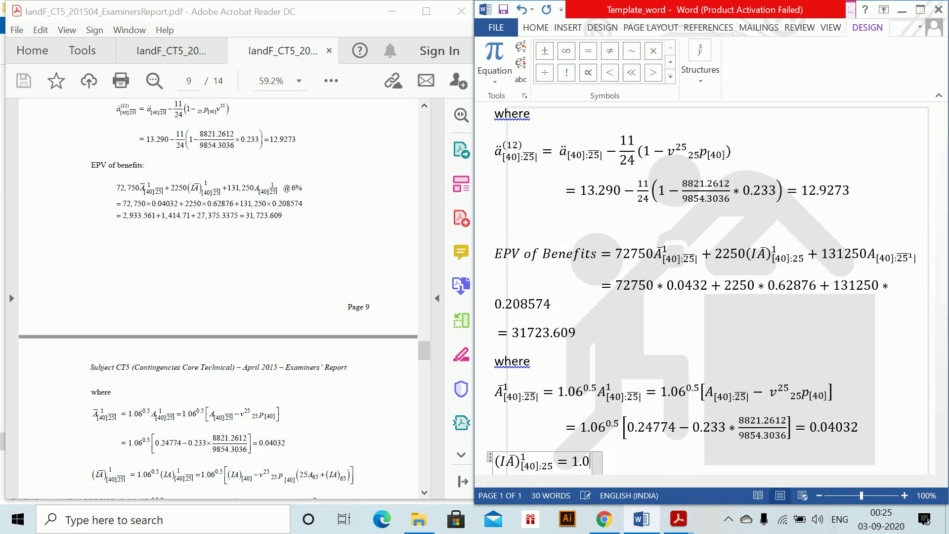
type("6^0.5")
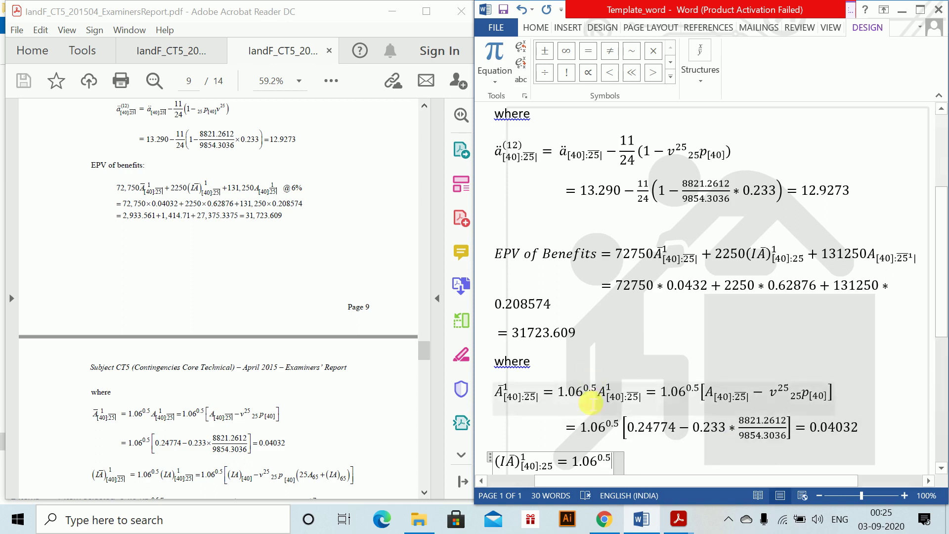
- Append the A¹[40]:25 term from the Ā equation and rewrite it as (IA)¹[40]:25
left_click(607, 394)
double_click(613, 393)
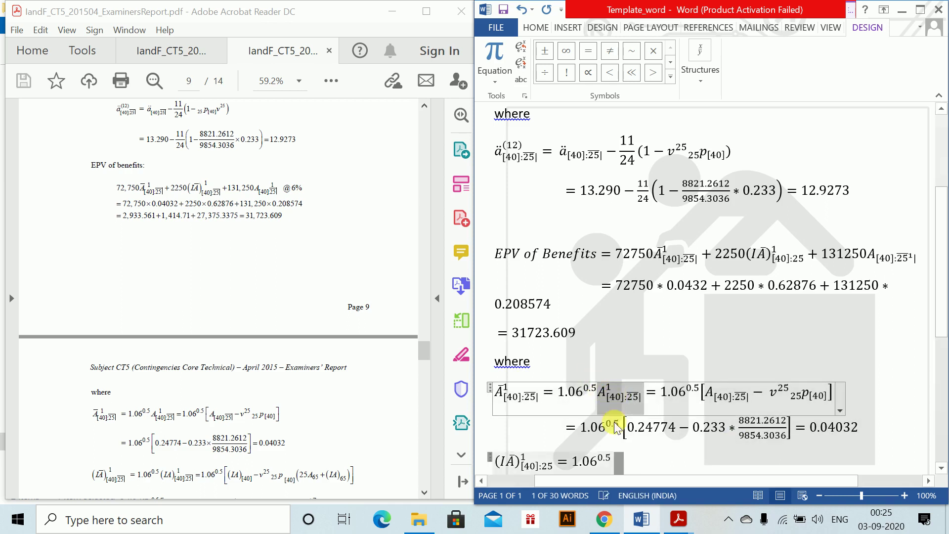
key("ctrl+c")
left_click(623, 465)
key("ctrl+v")
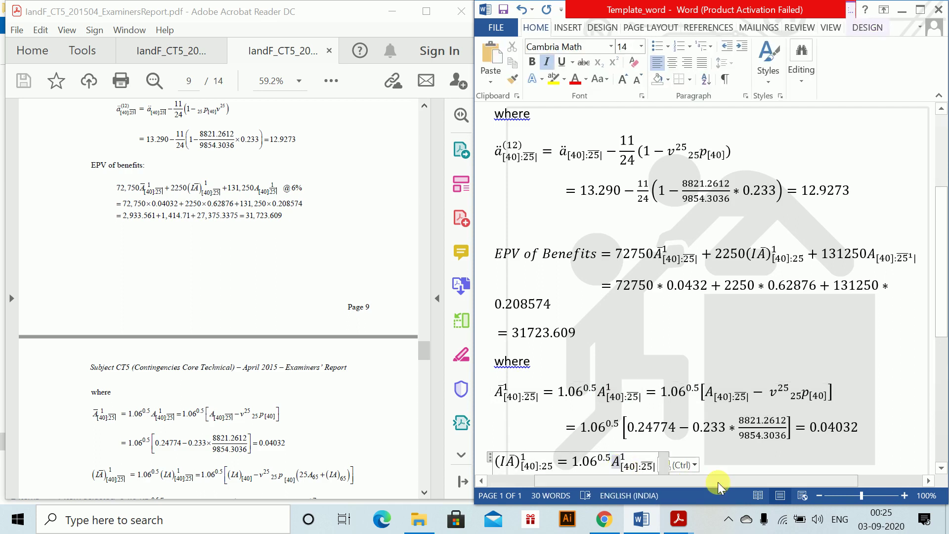
type("(IA")
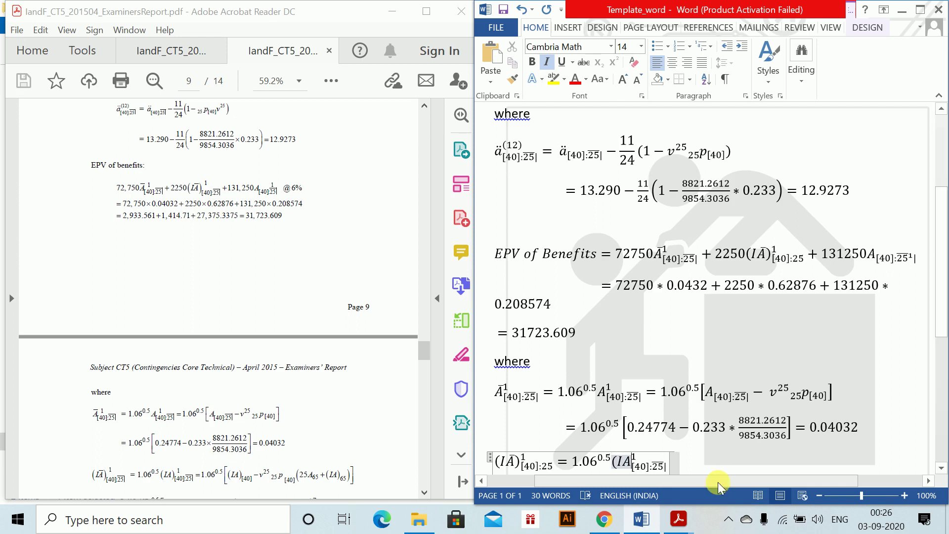
key("Right")
key("Right")
type(")")
key("Right")
key("Right")
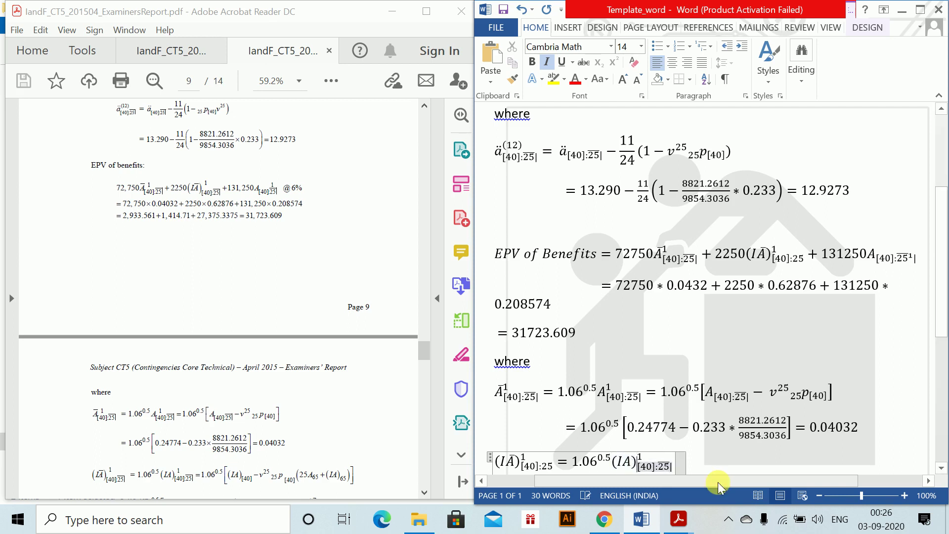
key("Right")
key("Right")
- Continue with = 1.06^0.5[(IA)[40] − and select v^25 25p[40] in the Ā equation
type("=1.06^")
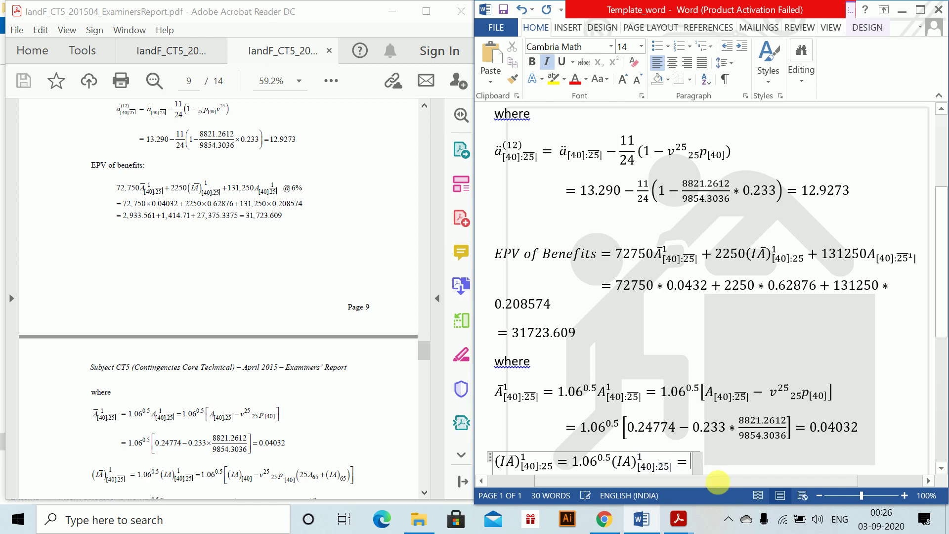
type("0.5 ")
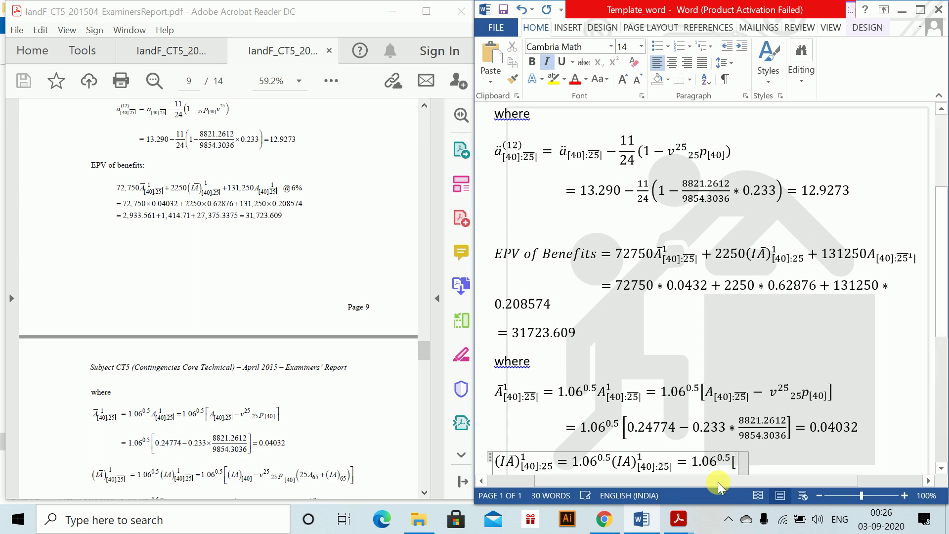
type("[(IA")
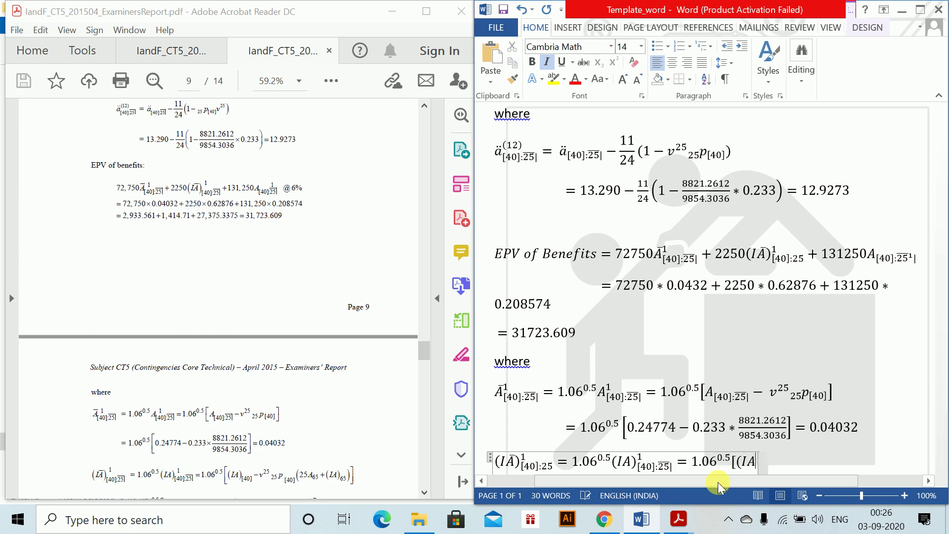
type(")_[")
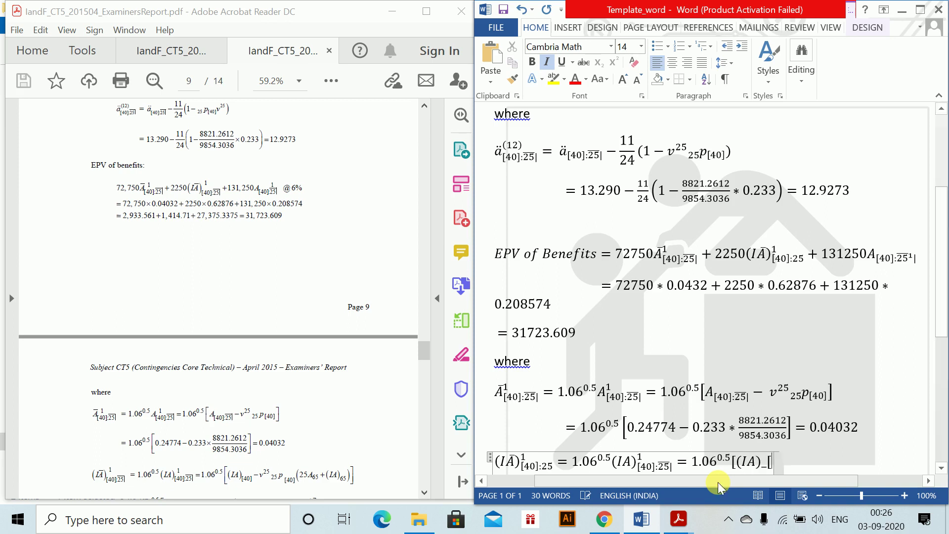
key("BackSpace")
type("[40]")
key("space")
type("-")
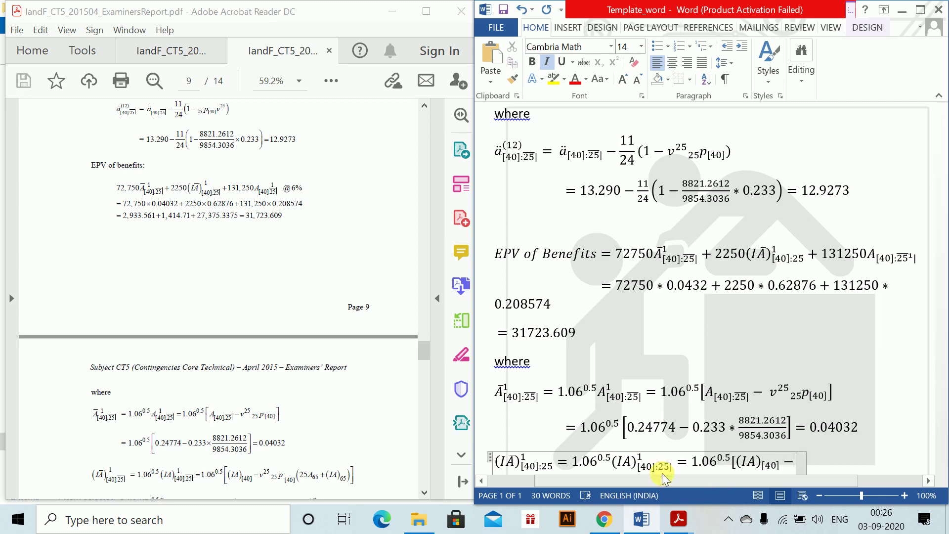
left_click_drag(768, 398, 793, 405)
scroll(801, 424, "down", 2)
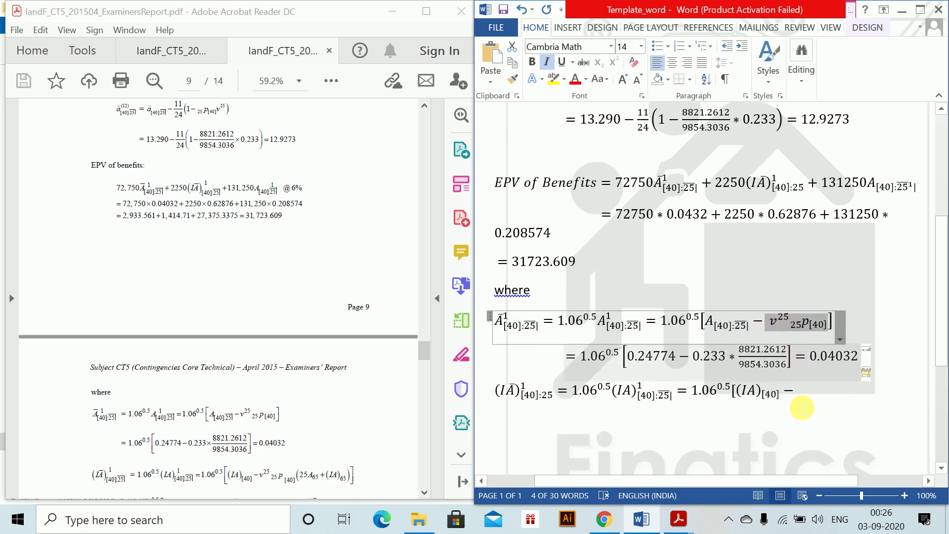
- Finish the bracket as − v^25 25p[40](25A65 + (IA)65)] and start a new equation with =
left_click(799, 398)
key("ctrl+v")
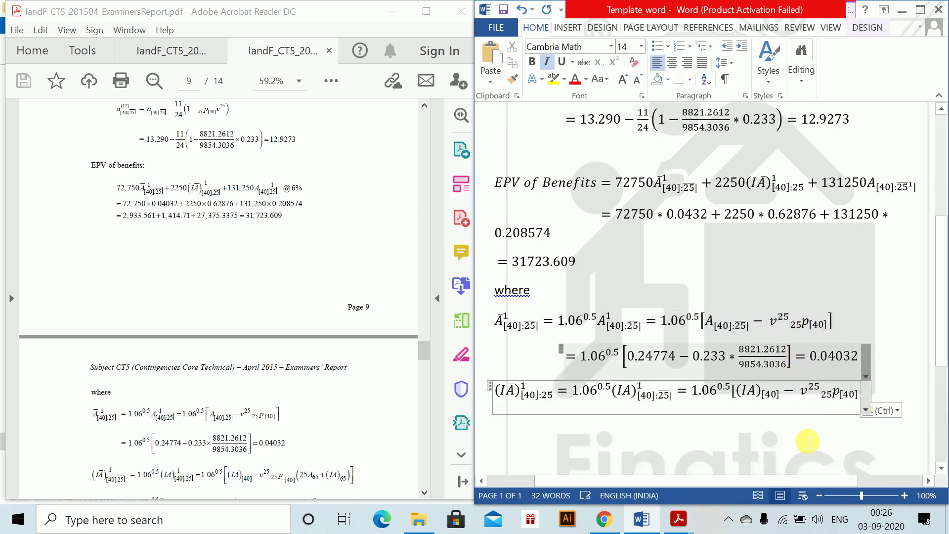
type("(")
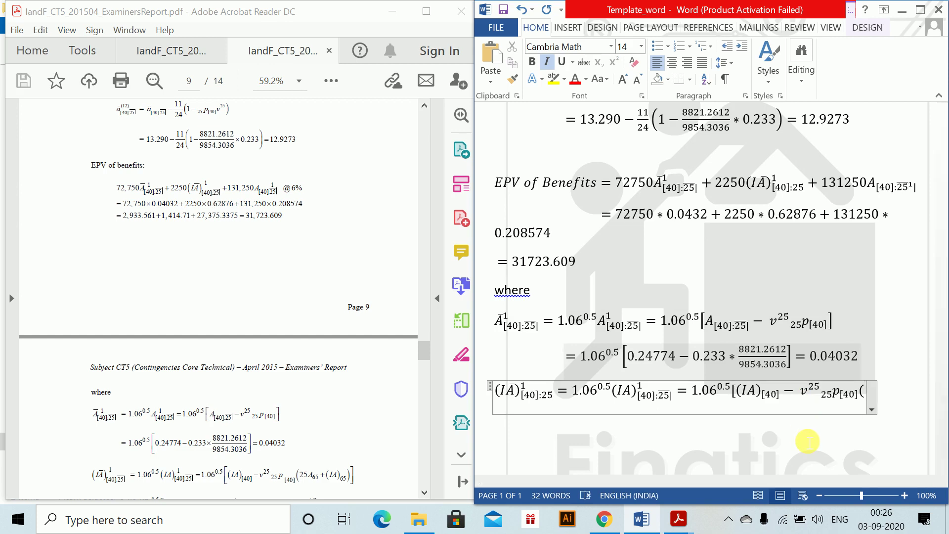
type("25A_")
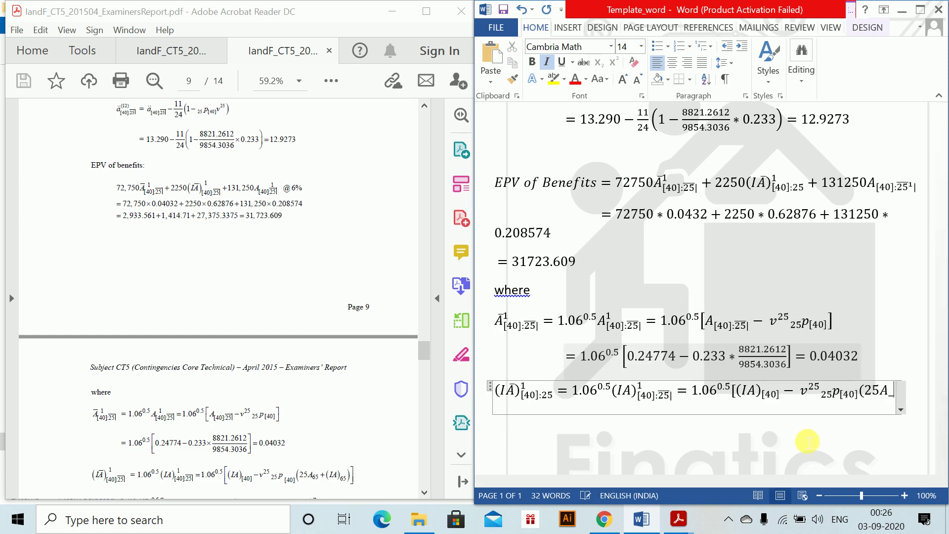
key("BackSpace")
type("65 + ")
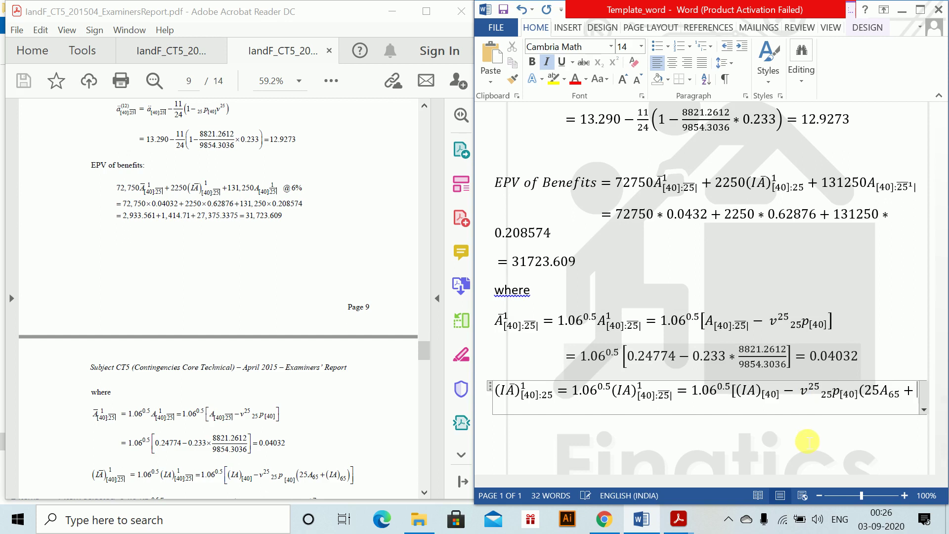
type("(IA)")
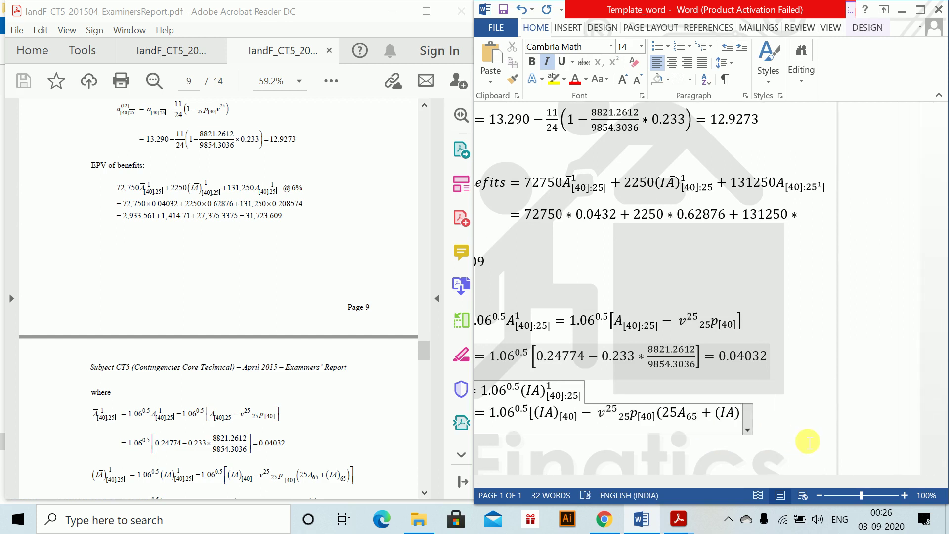
type("_65")
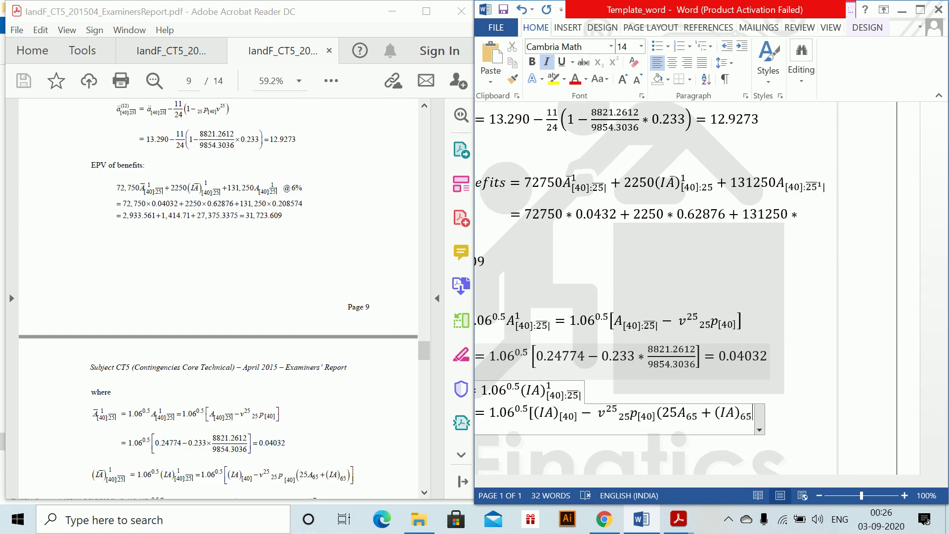
type(")")
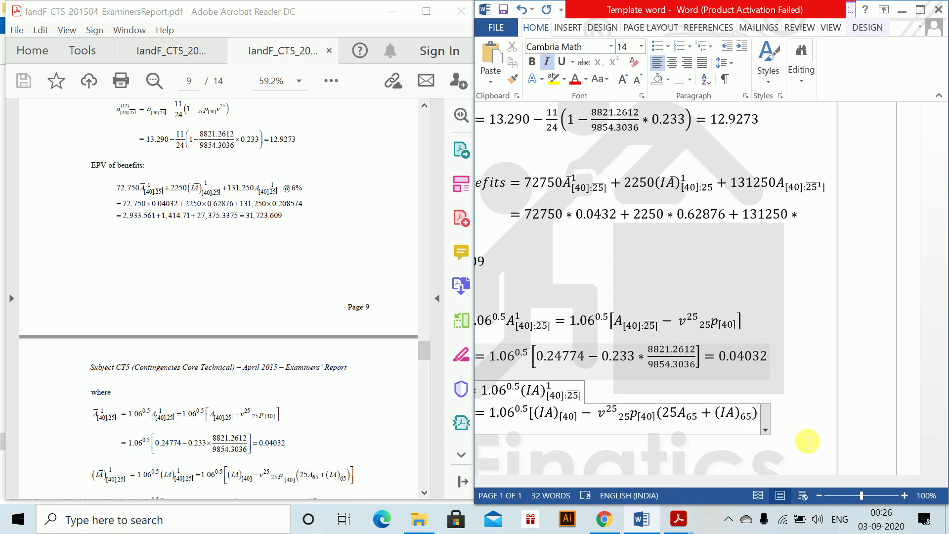
type("]")
left_click(814, 418)
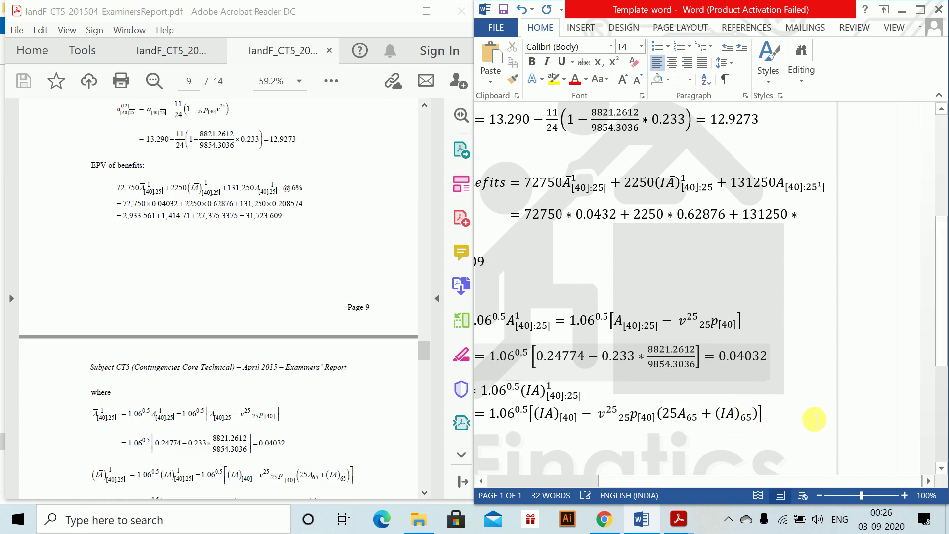
key("Return")
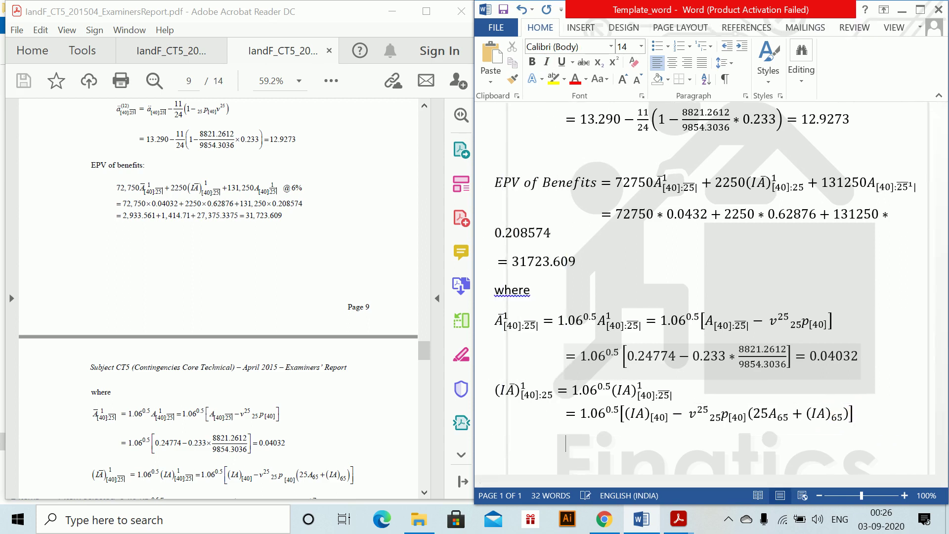
key("alt+equal")
type("=")
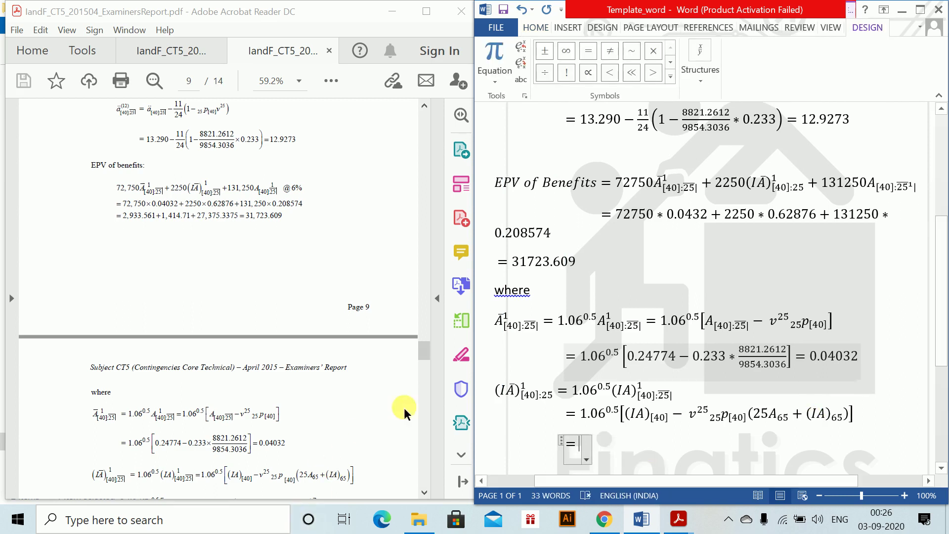
- Enter = 1.06^0.5[3.85489 − 0.208574 × (25 × 0.40166 + 5.50985)] = 0.62876, then add blank lines
scroll(367, 357, "down", 5)
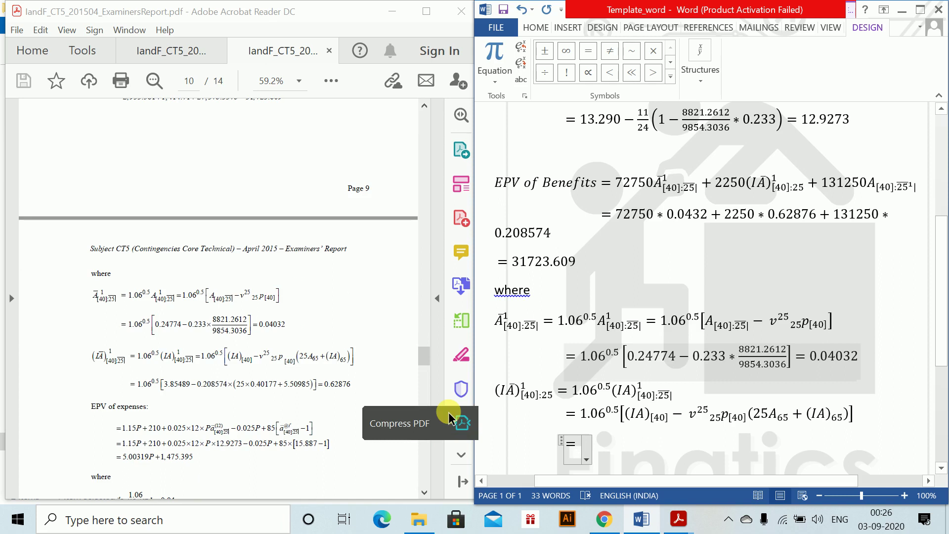
type("1.06^0.5 ")
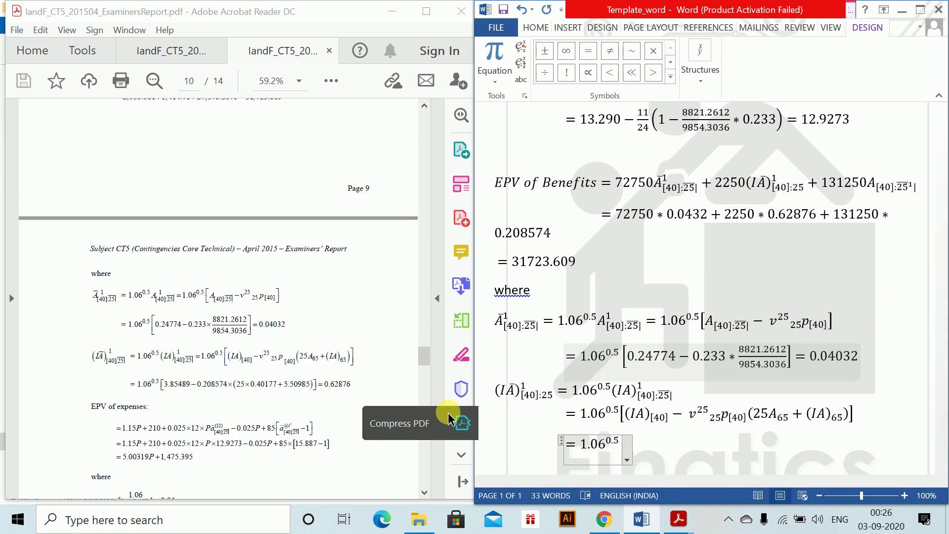
type("[3")
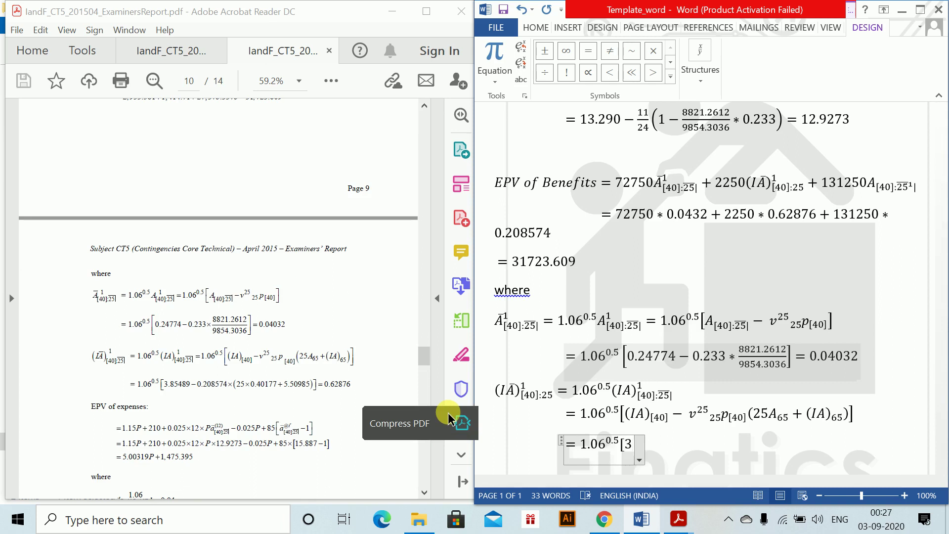
type(".854")
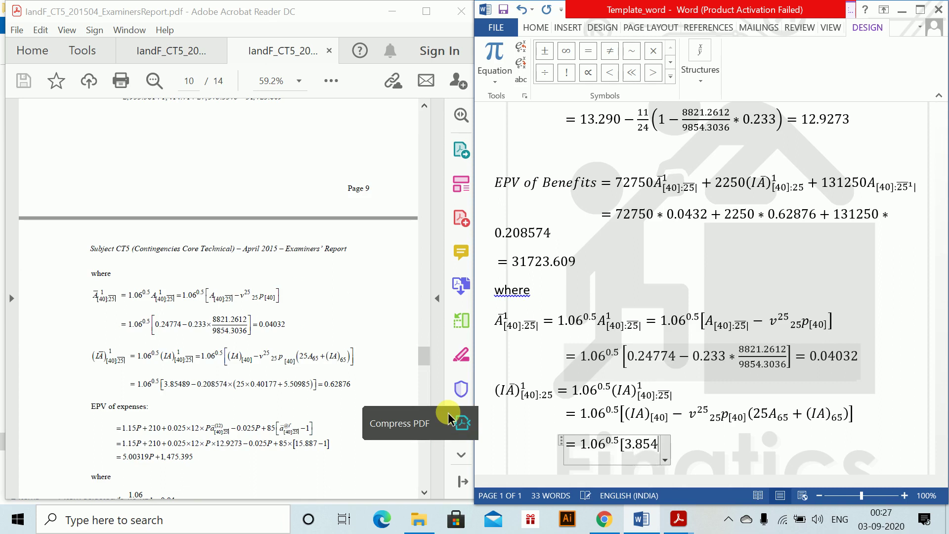
type("89-0.")
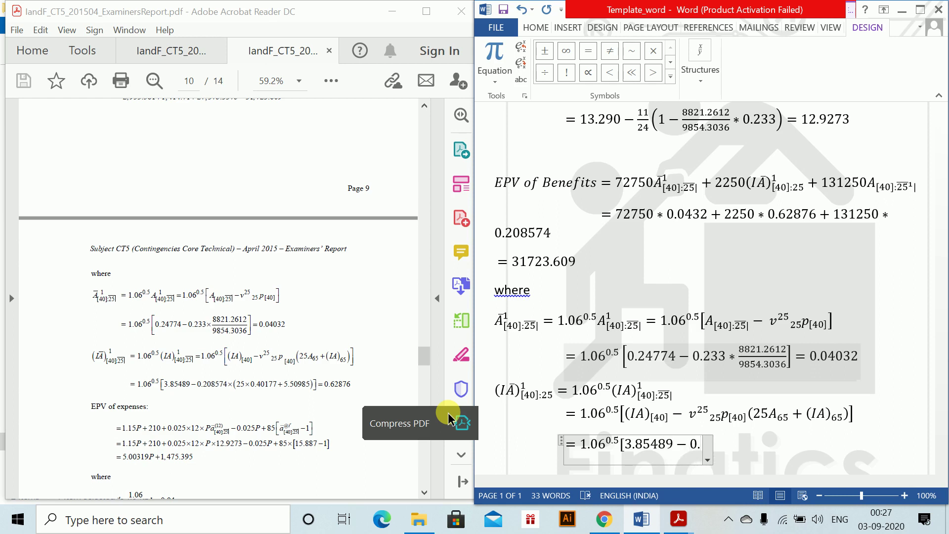
type("208")
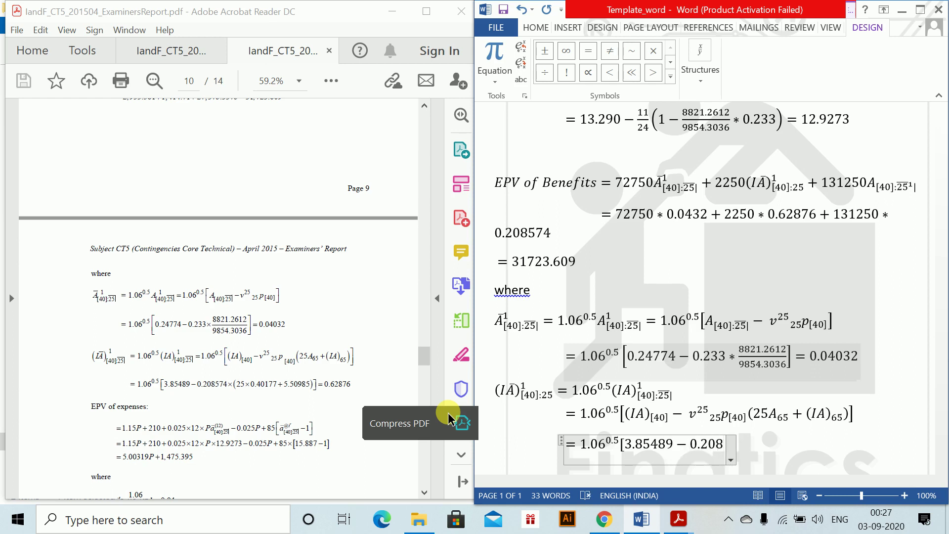
type("574")
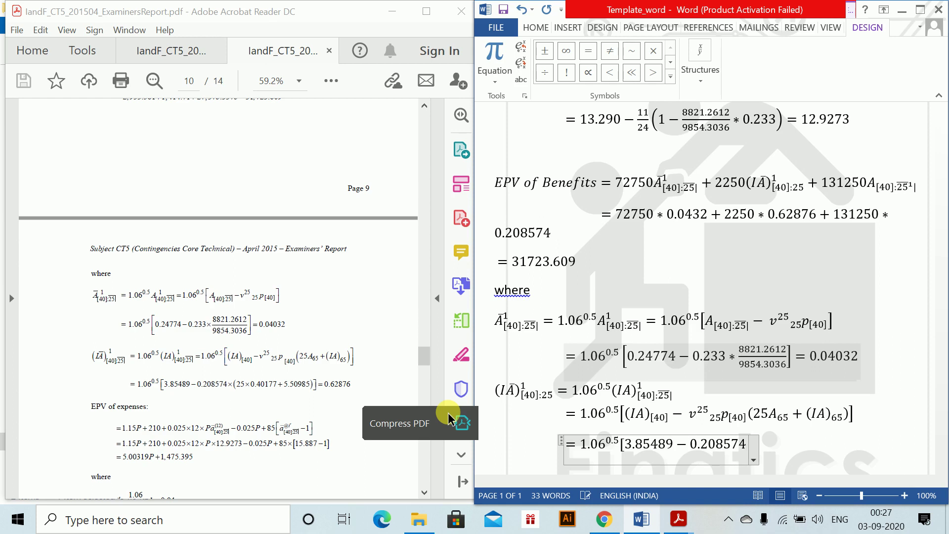
type("*(25")
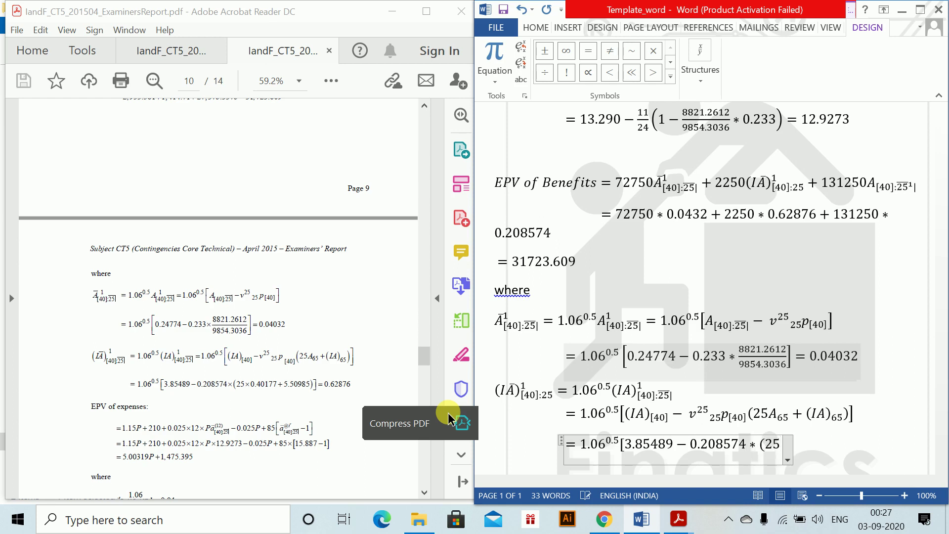
type("*0.")
type("40166")
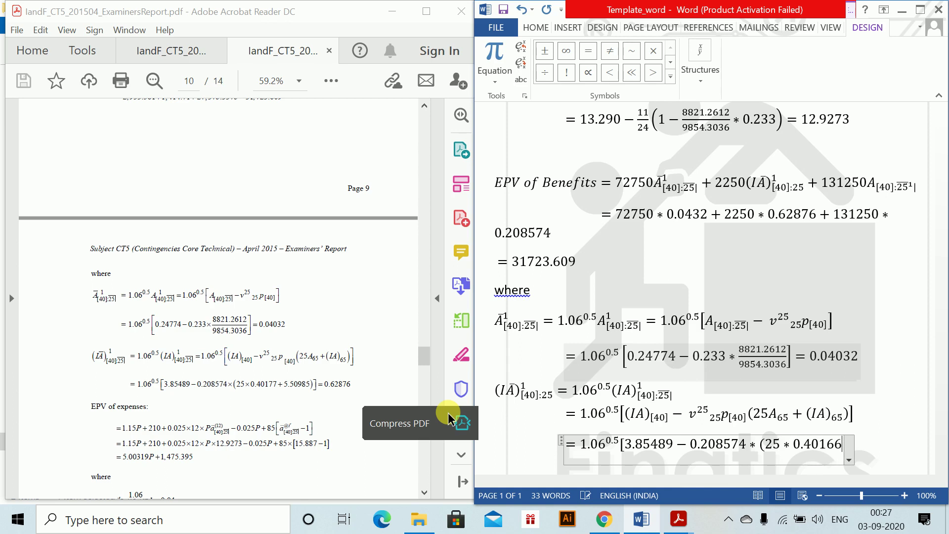
type("+5.5")
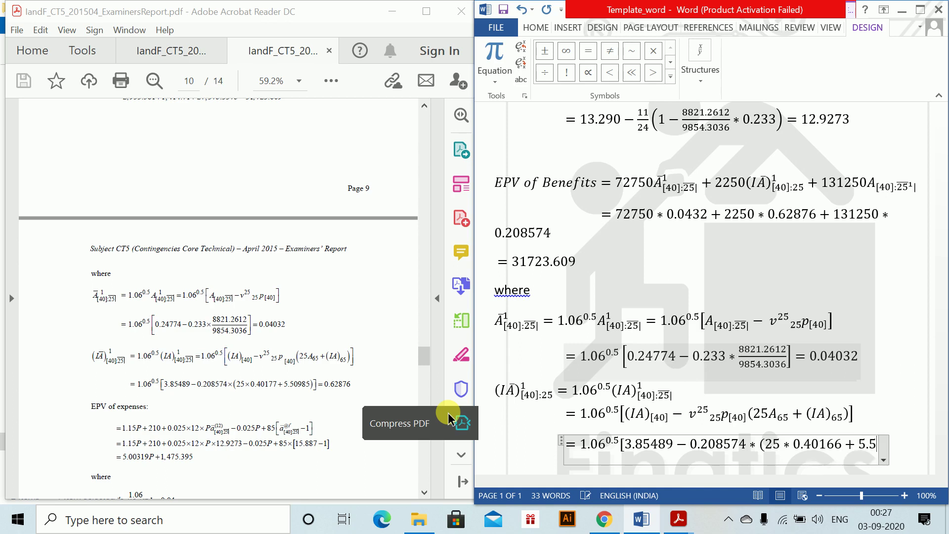
type("0985")
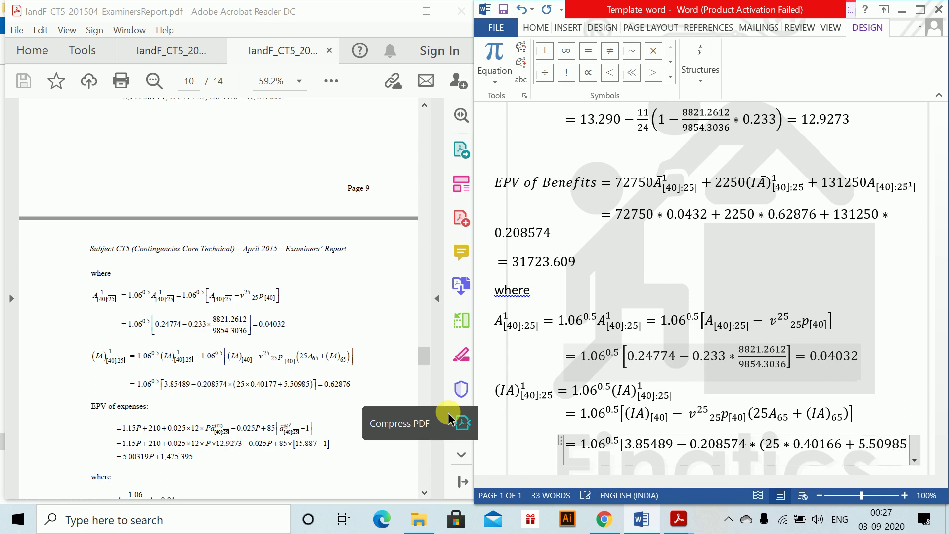
type(")]")
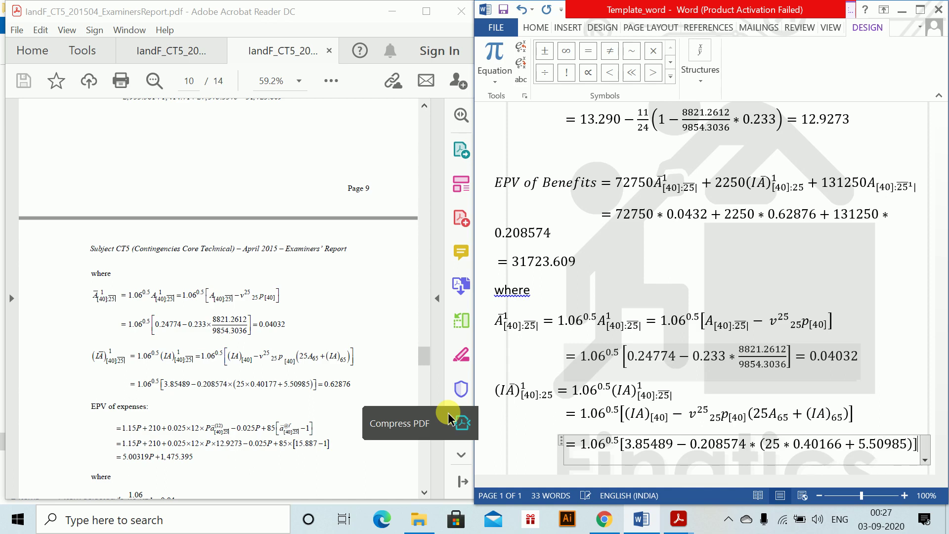
type("=0.62")
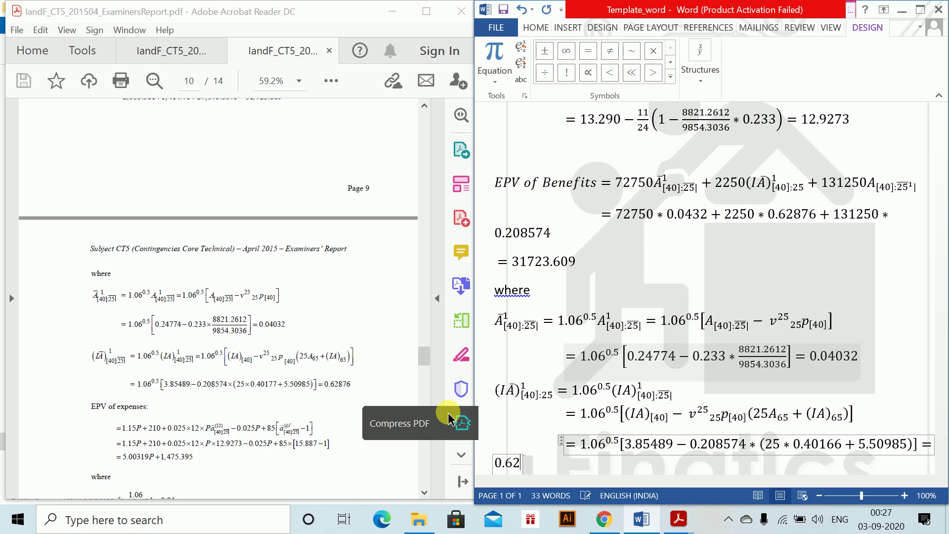
type("86")
key("BackSpace")
key("BackSpace")
type("876")
key("Return")
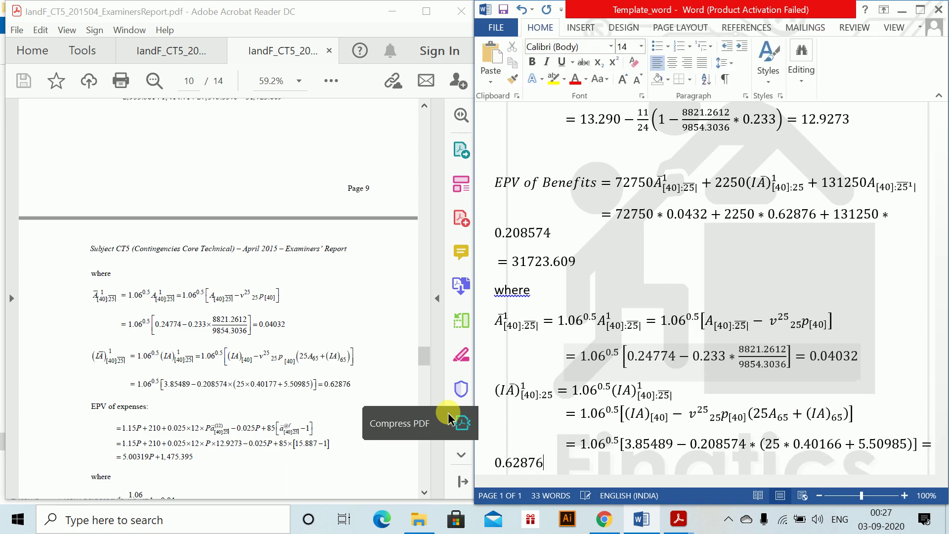
key("Return")
key("Return")
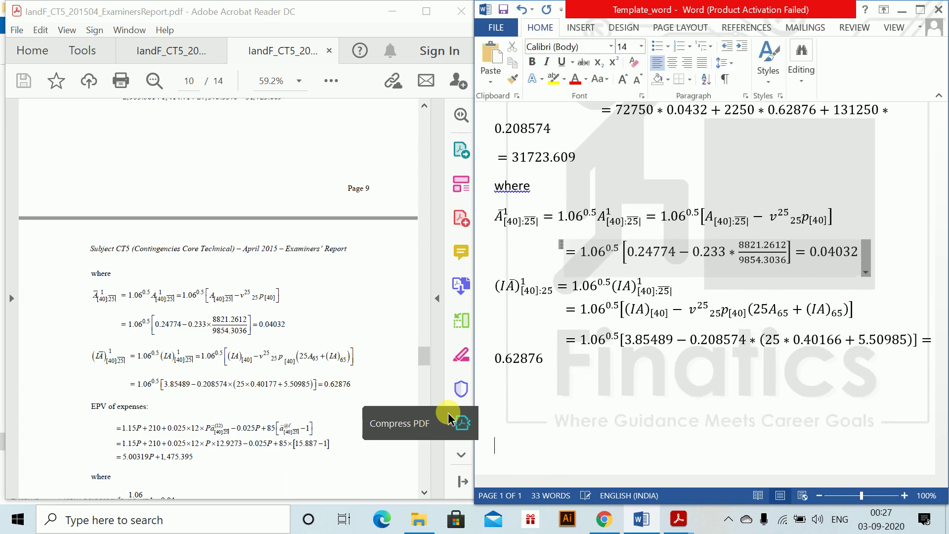
- Start the equation EPV of Expenses = 1.15P + 210 + 0.025*12ä(12)[40]:25, reusing the annuity symbol
key("alt+equal")
type("E")
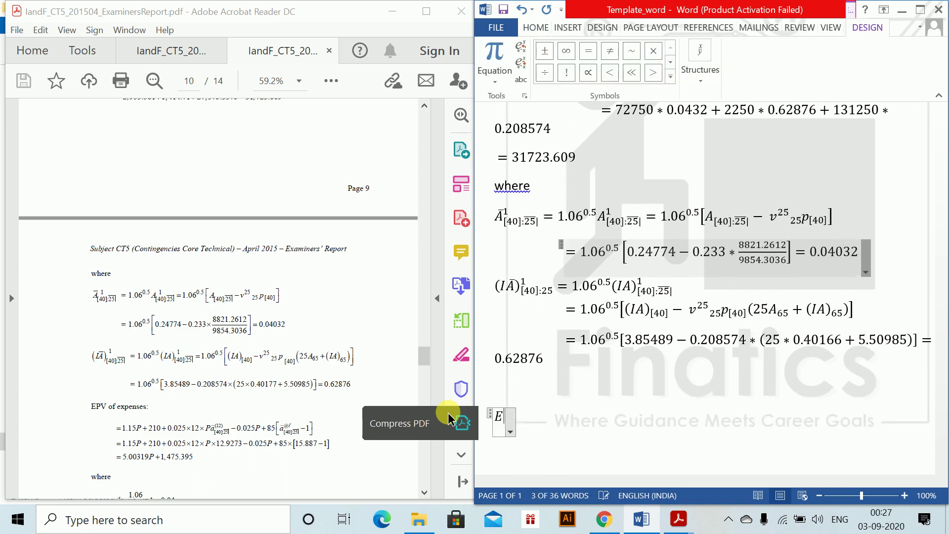
type("PV of Expe")
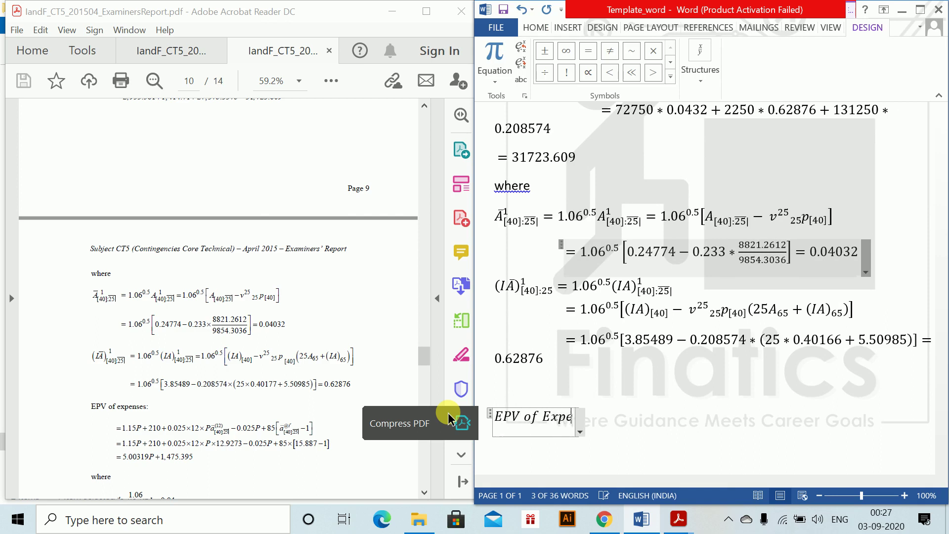
type("nses =")
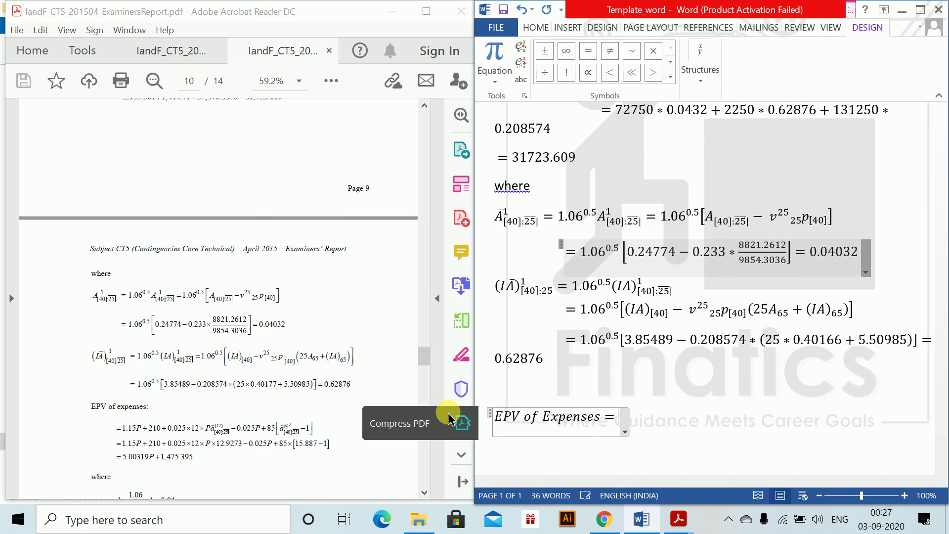
key("Right")
key("Left")
type("1.15P")
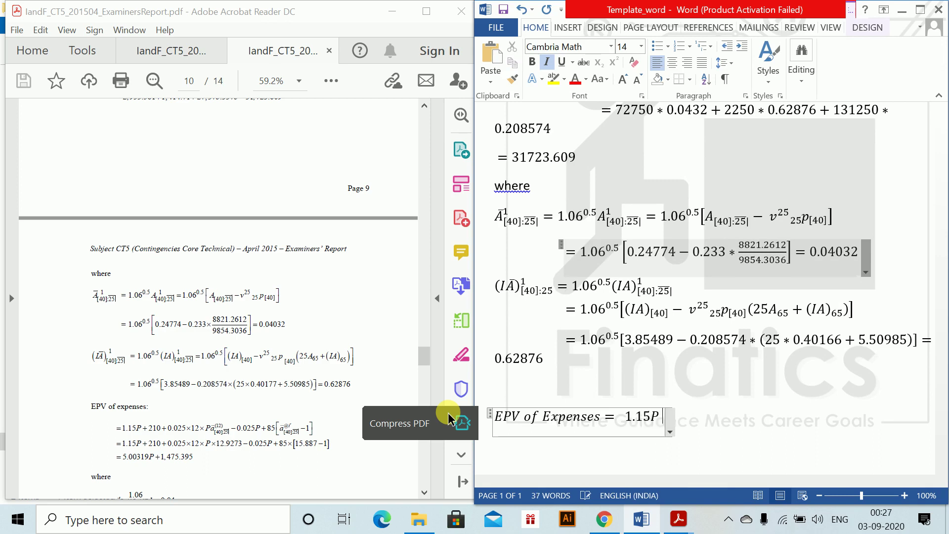
type(" + 210")
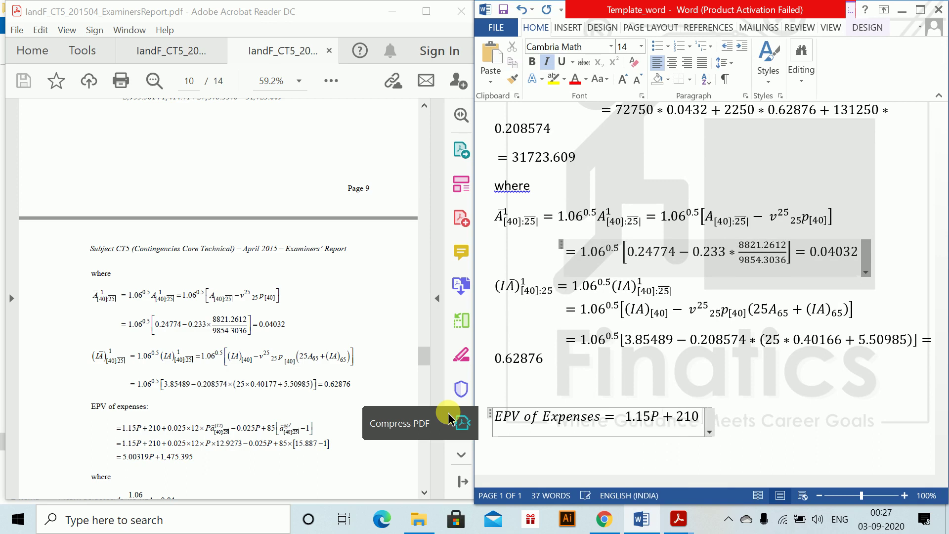
type(" + 0.025")
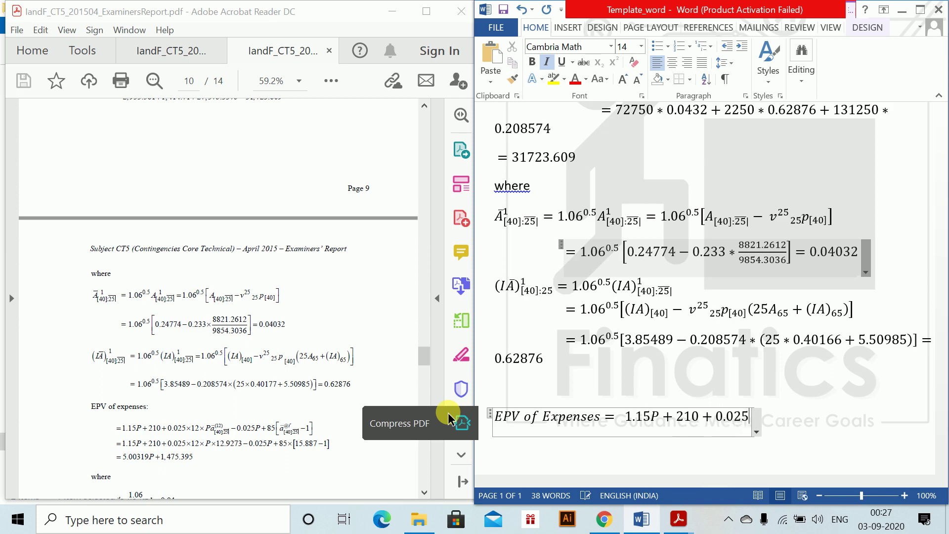
type("*1")
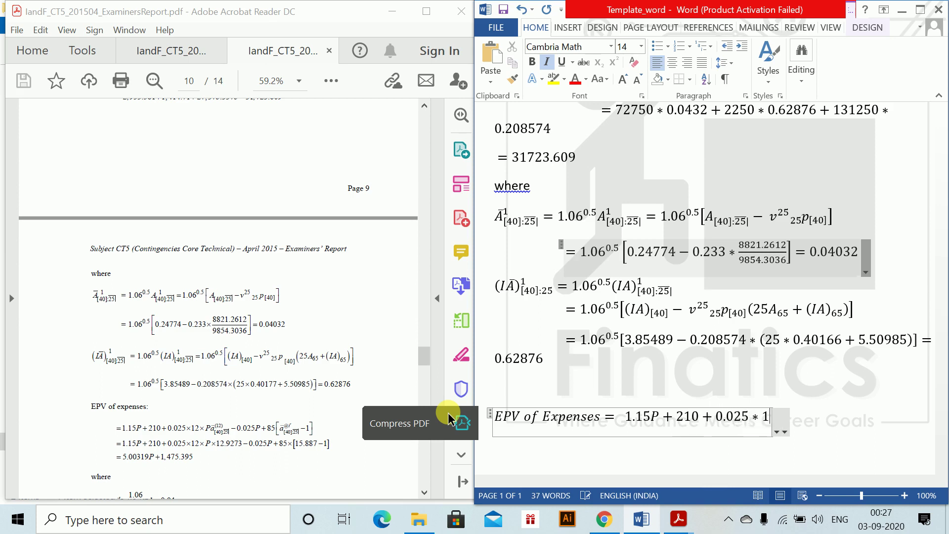
type("2")
scroll(549, 276, "up", 2)
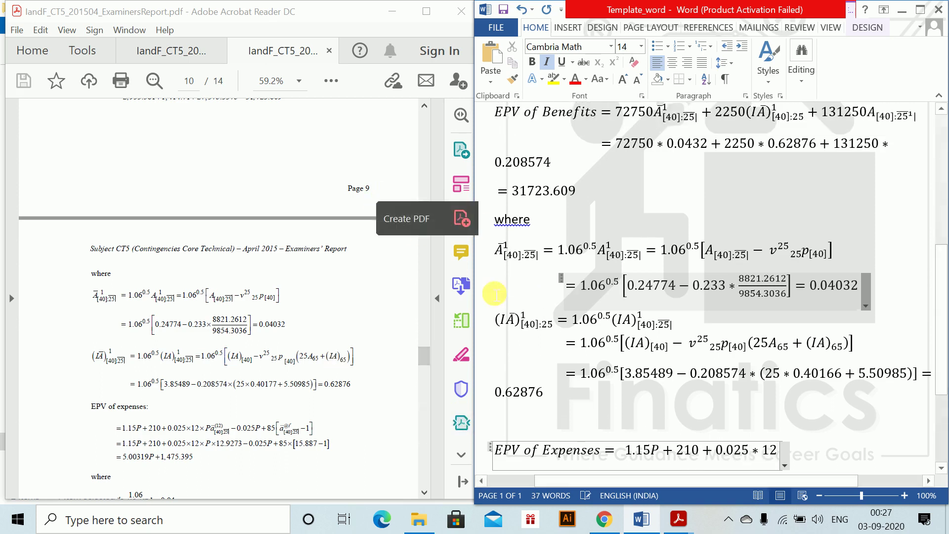
scroll(548, 279, "up", 4)
left_click(519, 198)
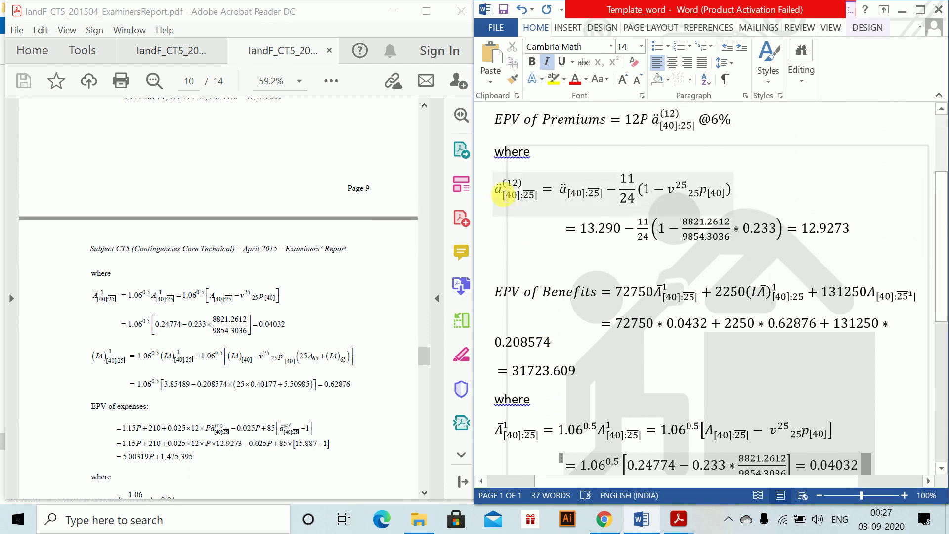
double_click(519, 198)
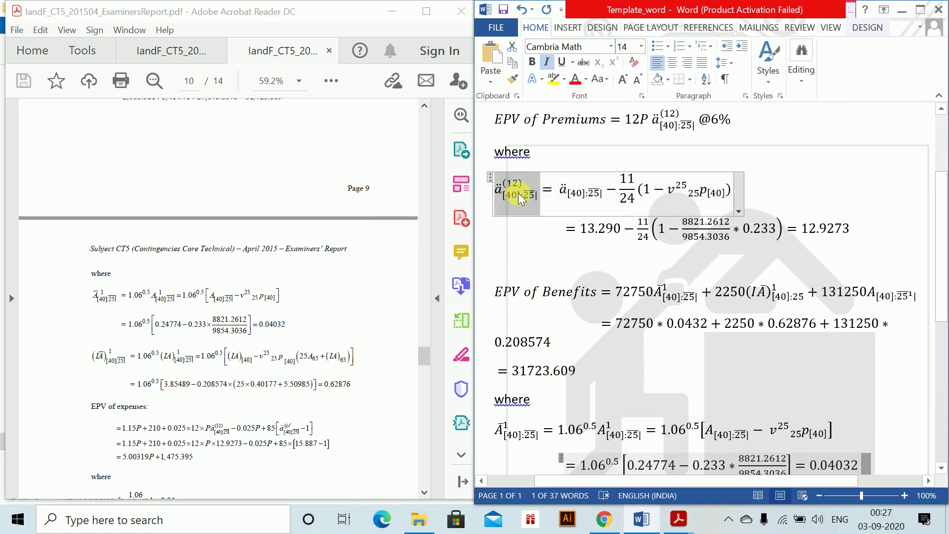
scroll(519, 198, "down", 9)
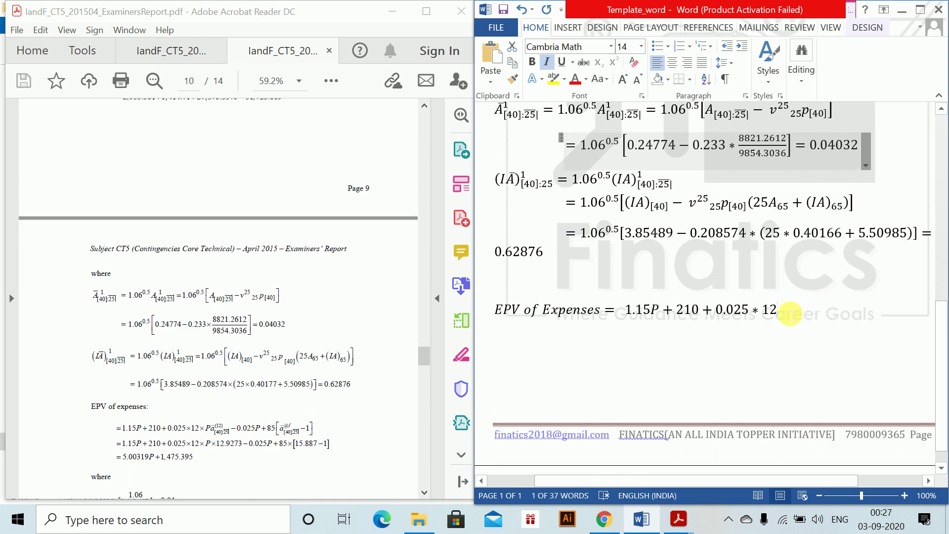
left_click(772, 316)
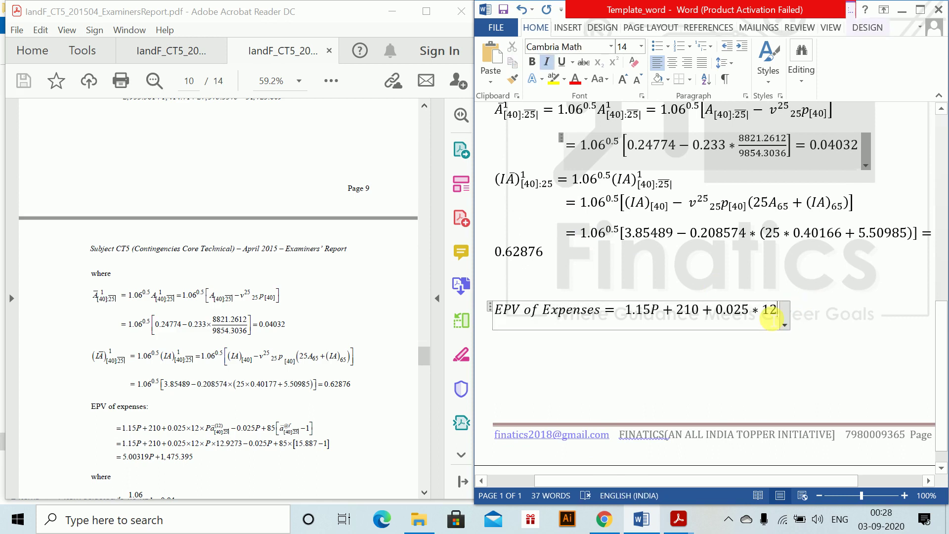
key("ctrl+v")
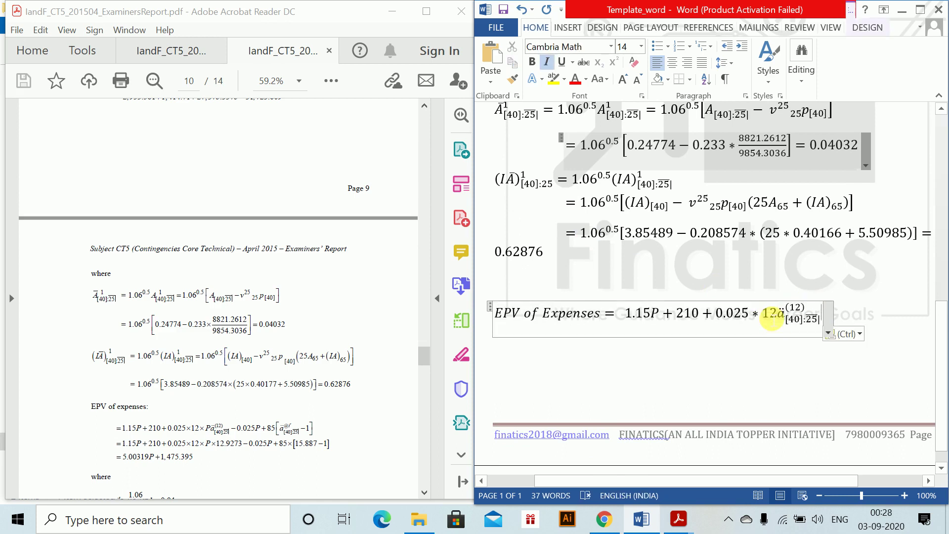
- Add − 0.025P + 85[ä@i'%[40]:25 − 1], breaking the equation over two lines
type("-0.025")
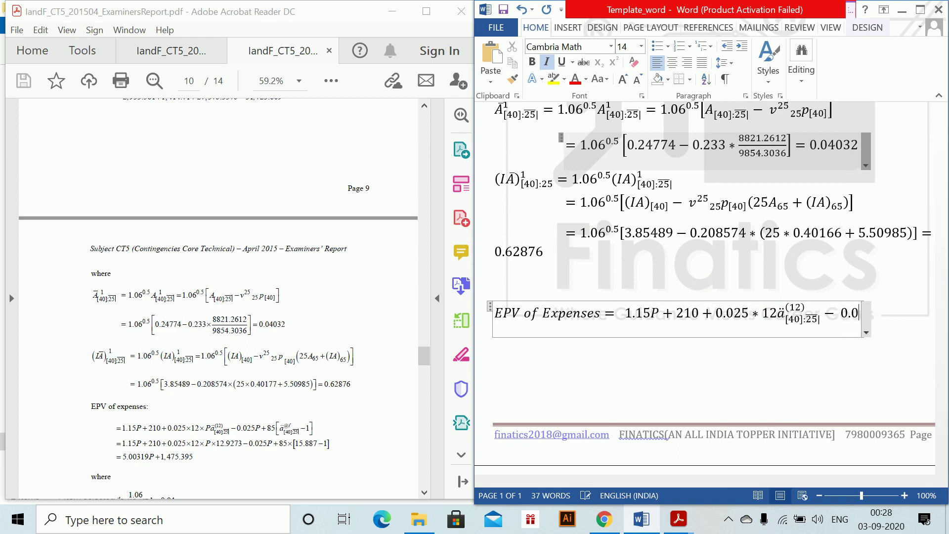
type("P+85")
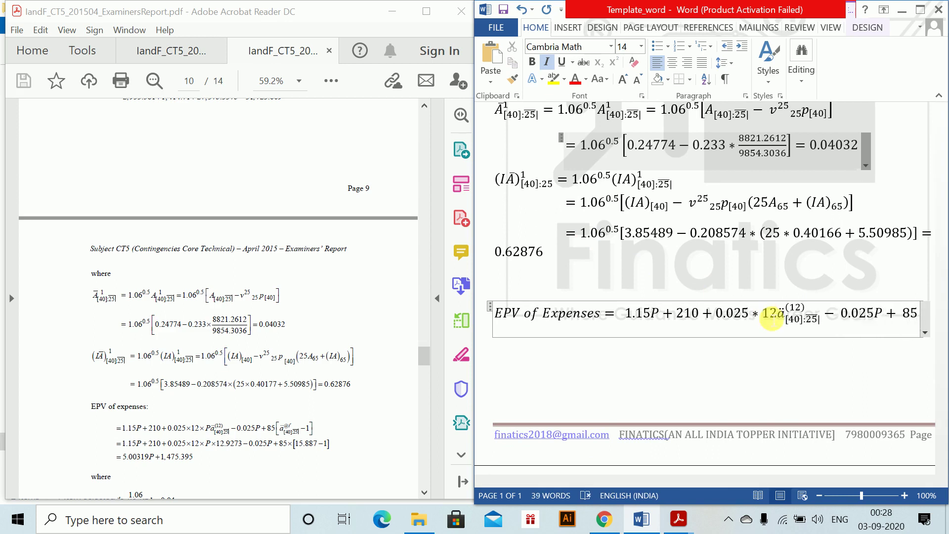
type("[")
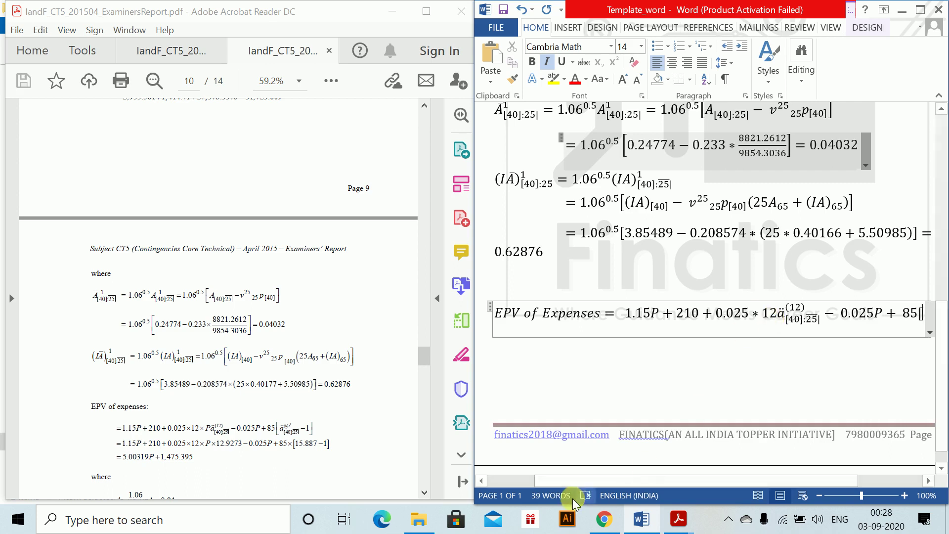
type("ä(12)[40]:25")
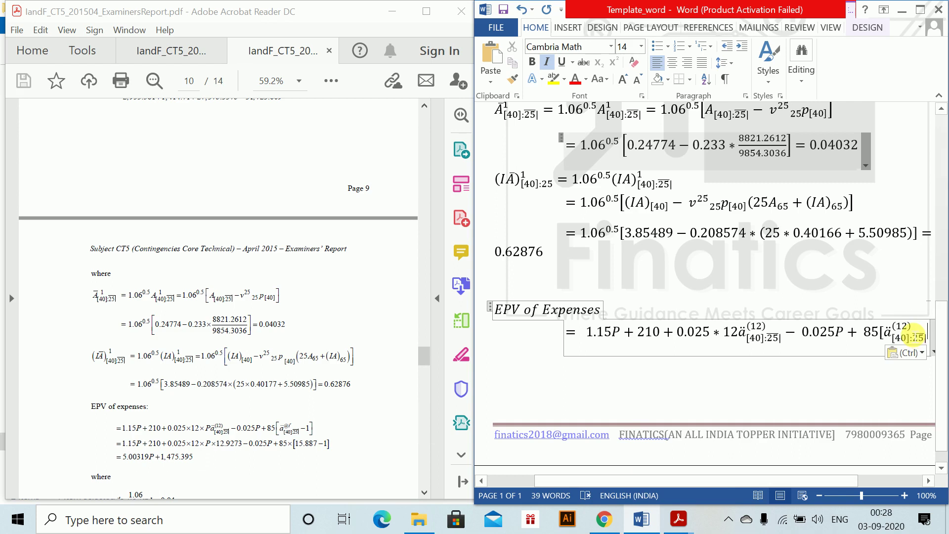
key("BackSpace")
key("BackSpace")
key("BackSpace")
key("BackSpace")
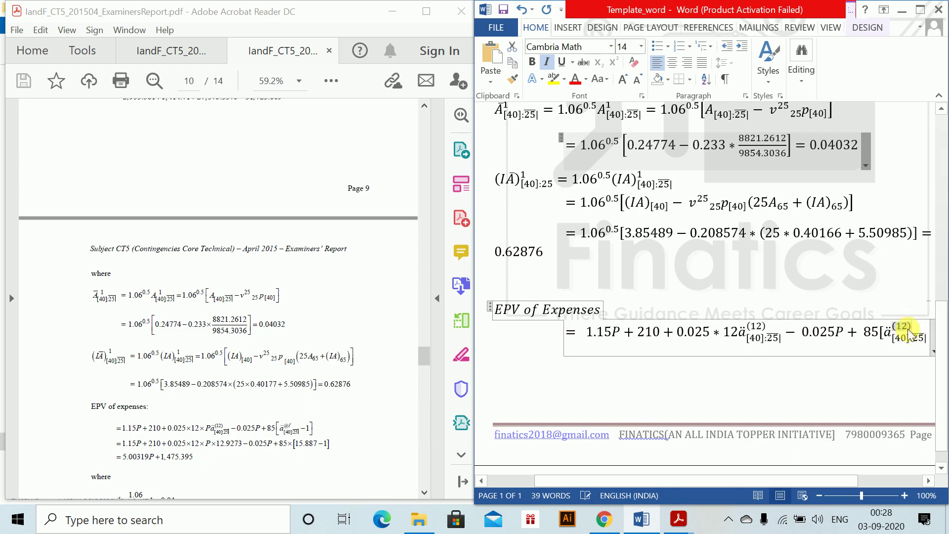
type("@i")
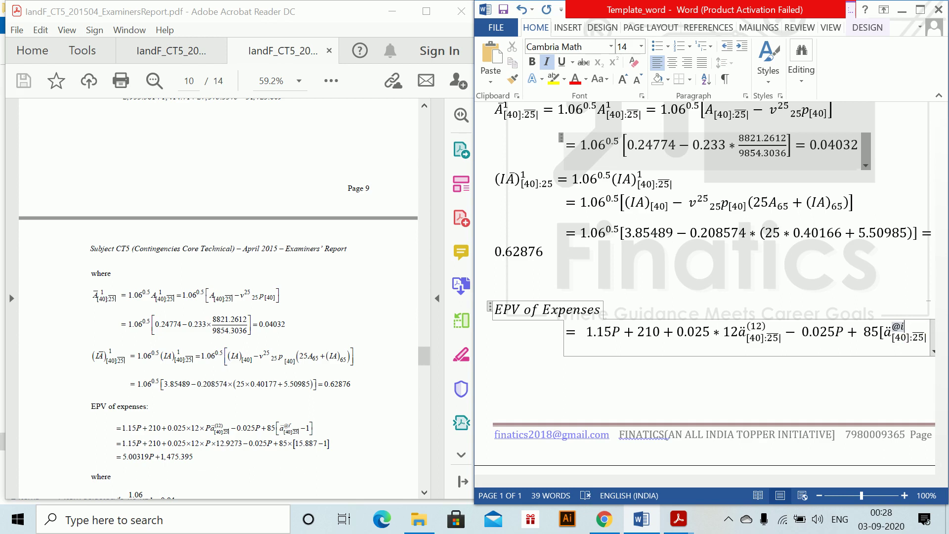
type("'%")
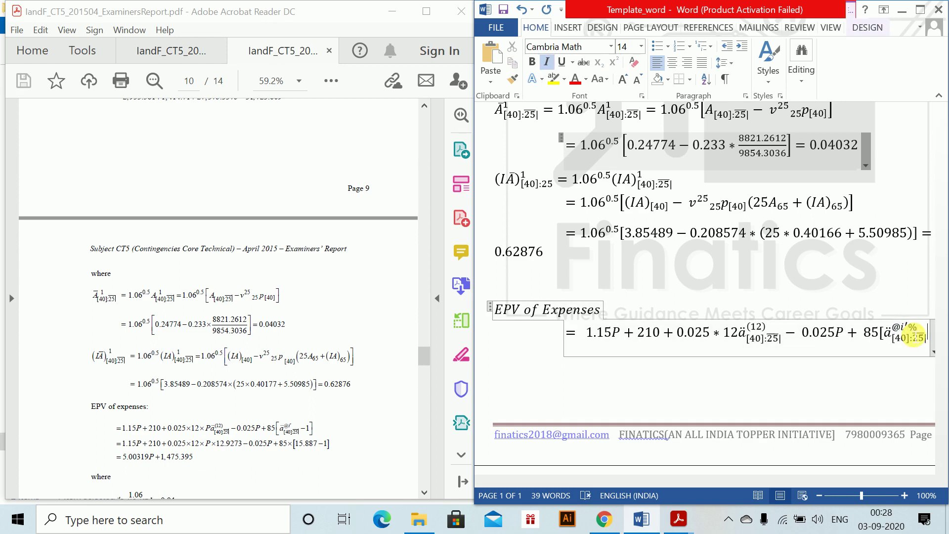
key("Return")
type("-")
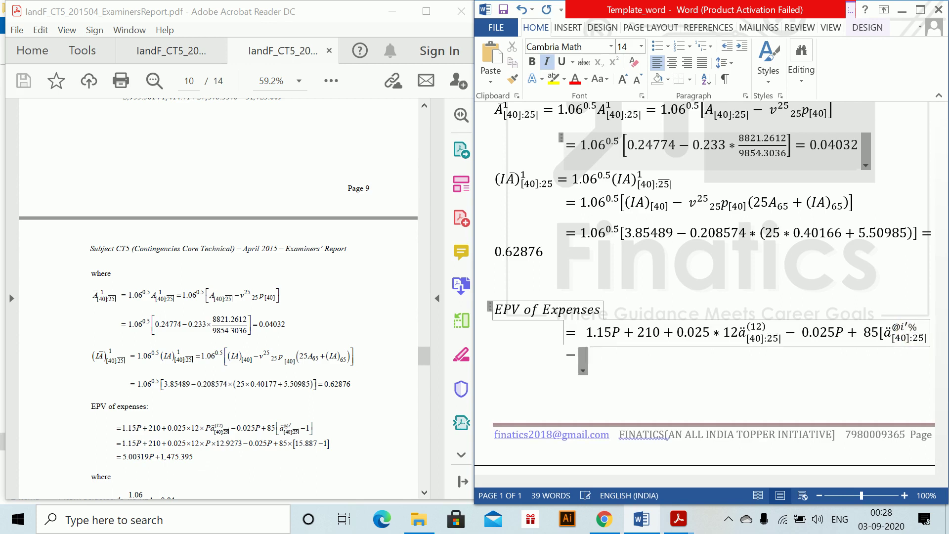
key("ctrl+z")
key("ctrl+z")
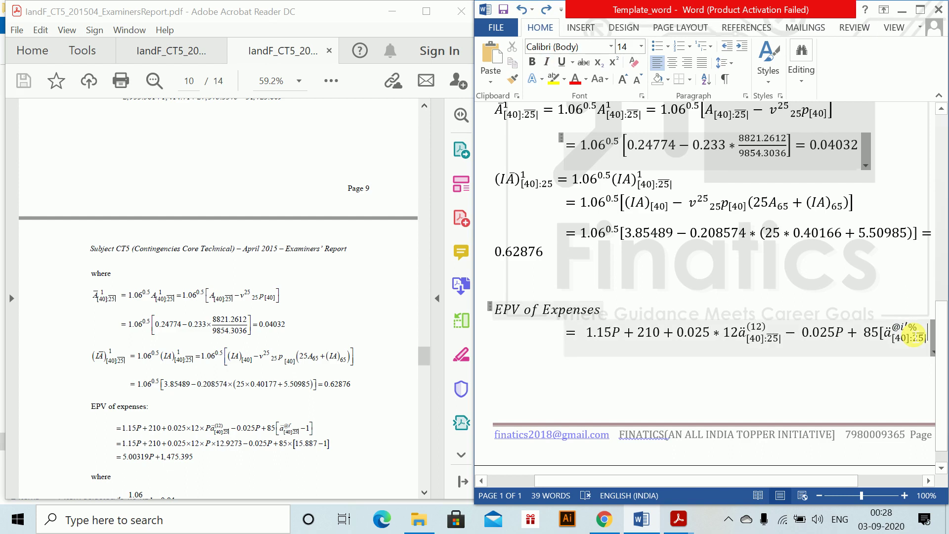
key("Return")
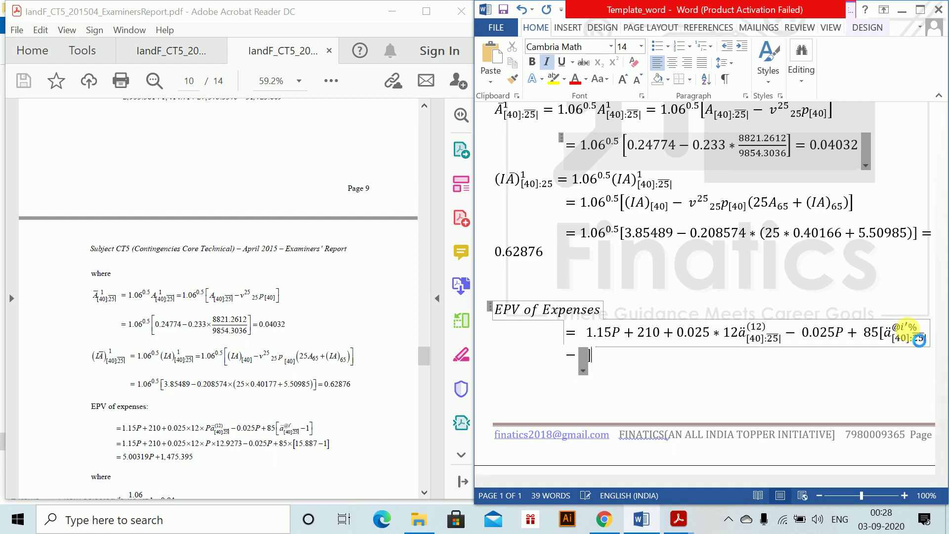
left_click(747, 378)
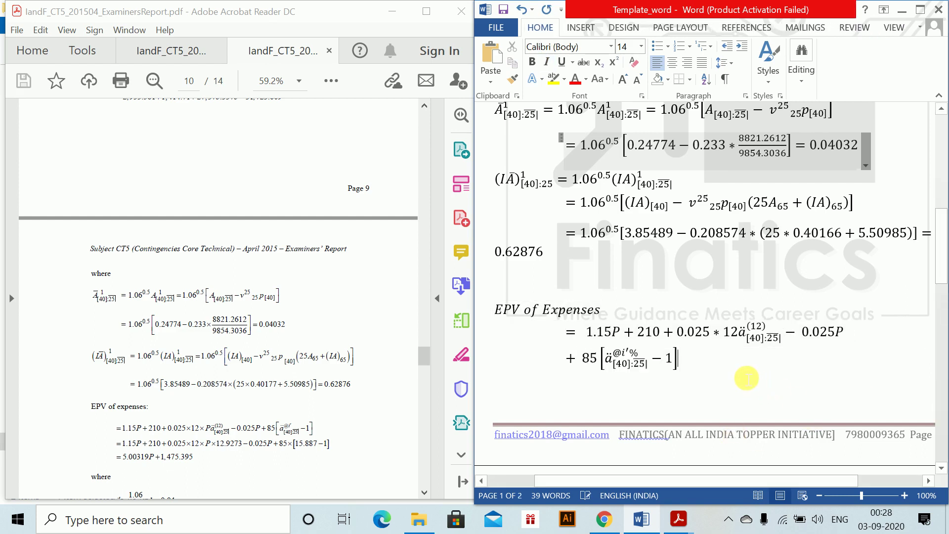
key("Tab")
key("Tab")
- Add the numeric line = 1.15P + 210 + 0.025×12×P×12.9273 − 0.025P + 15[15.887 − 1]
key("alt+equal")
type("=")
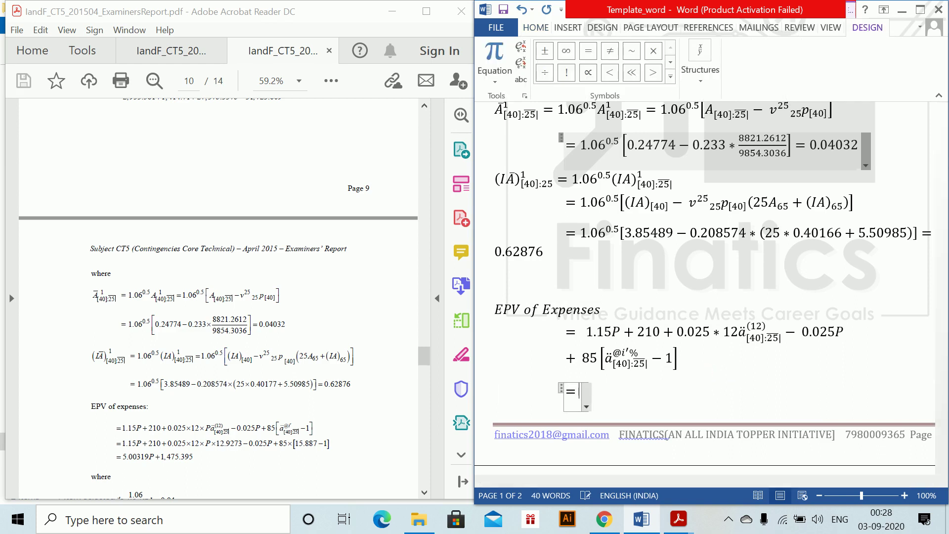
type("1.15P")
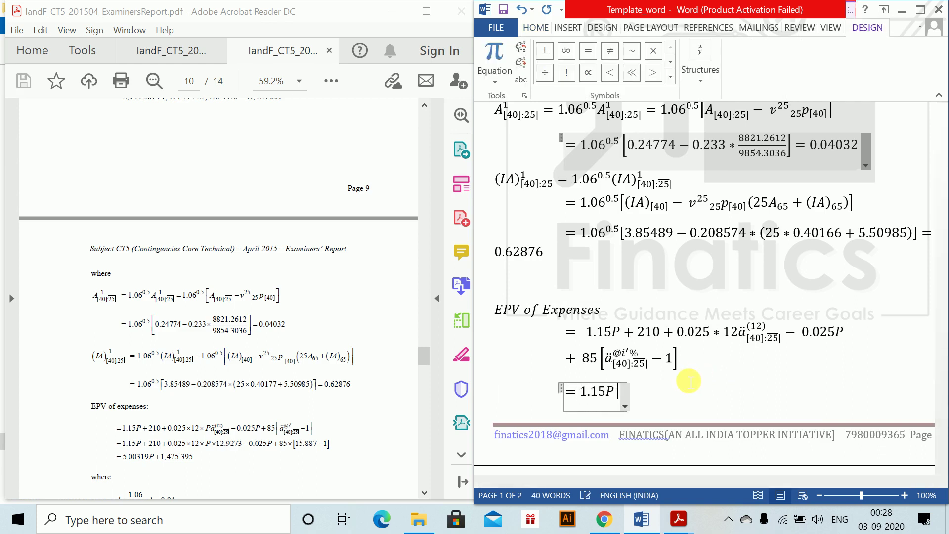
type("+210")
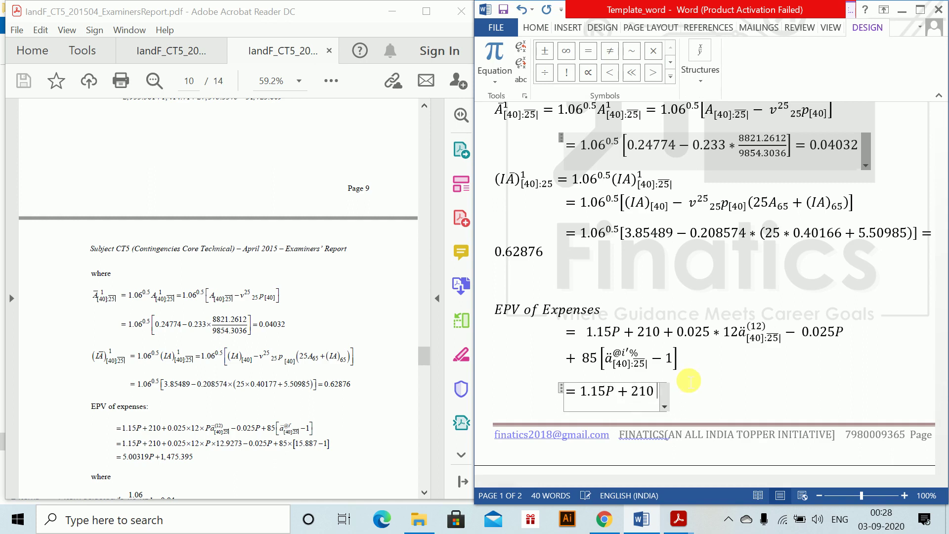
type("+0.025")
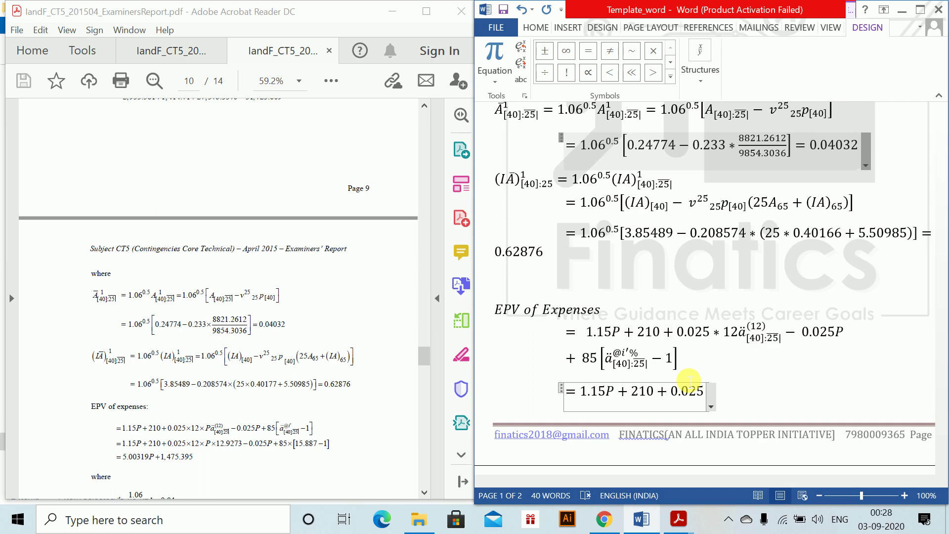
type("*12*")
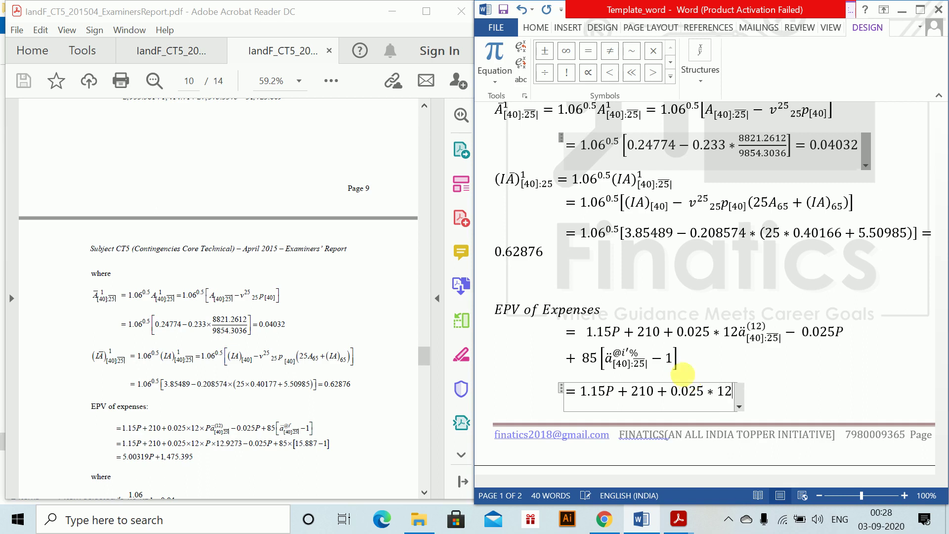
type("P")
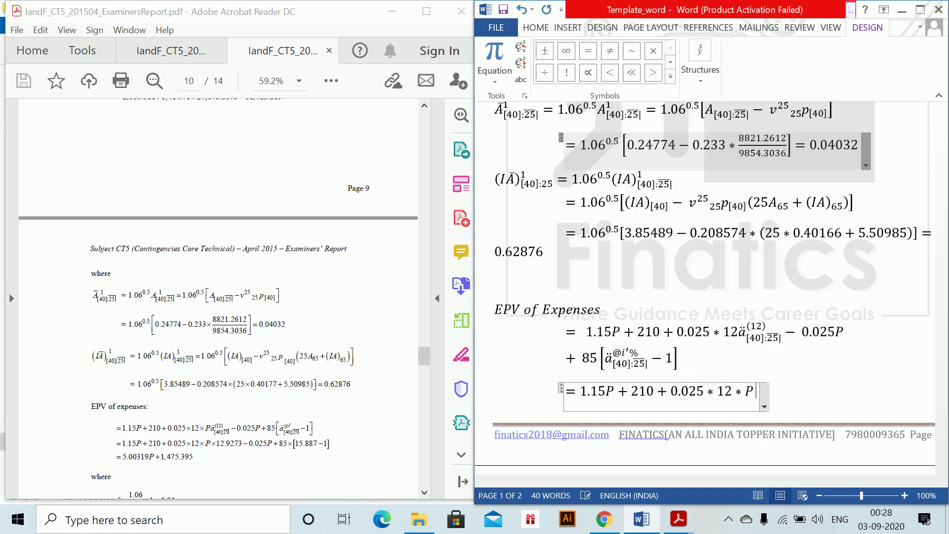
type("*12.")
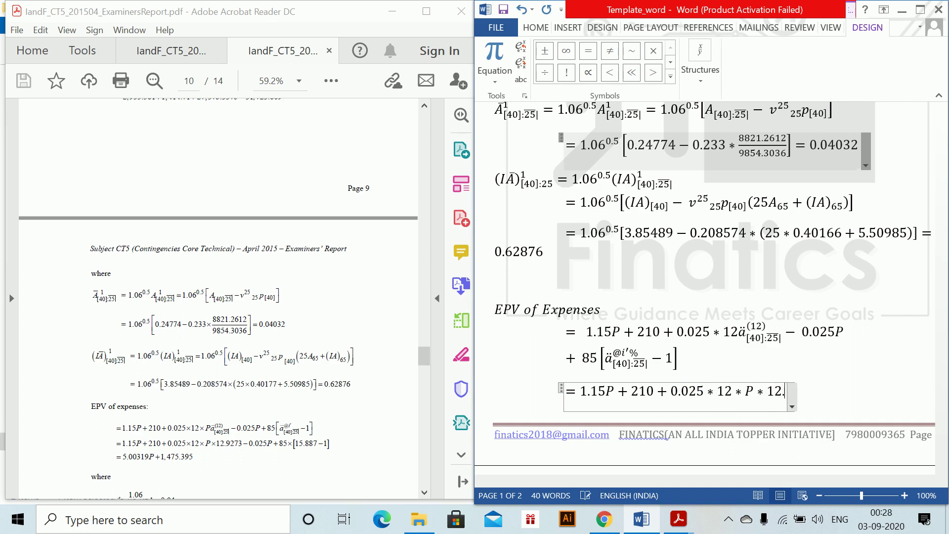
type("92")
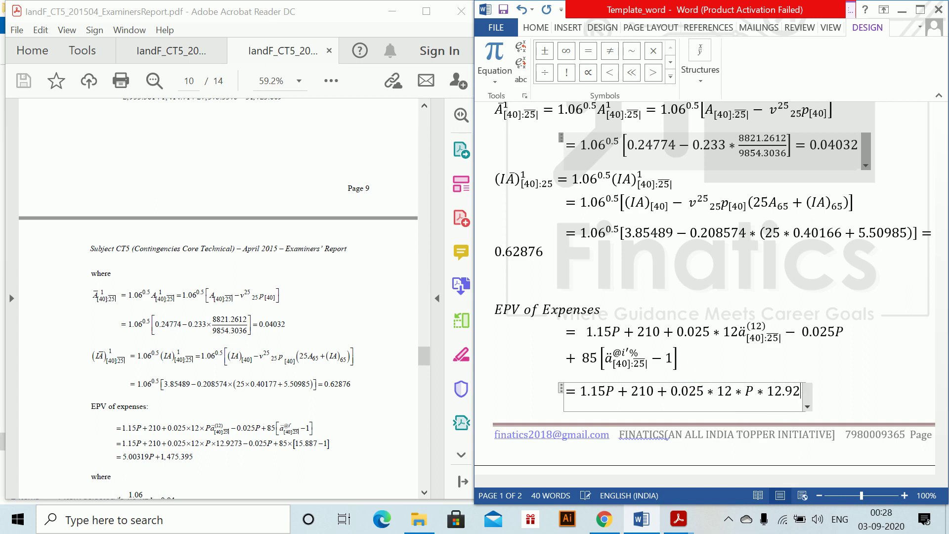
type("73-0")
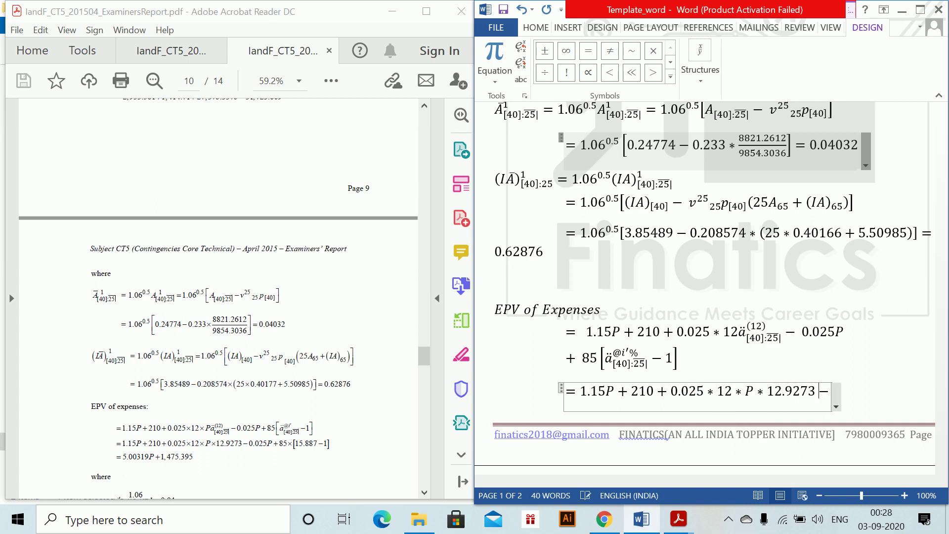
type(".025")
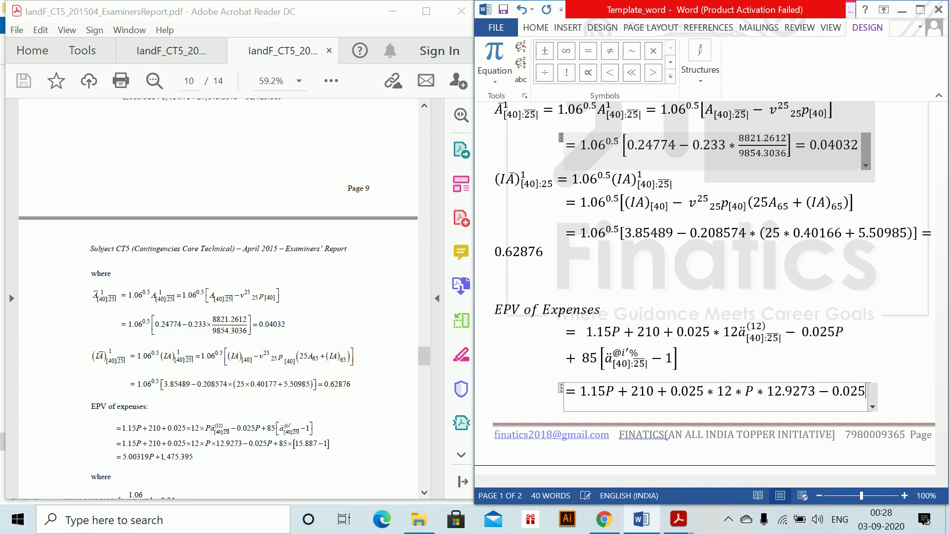
type("P +")
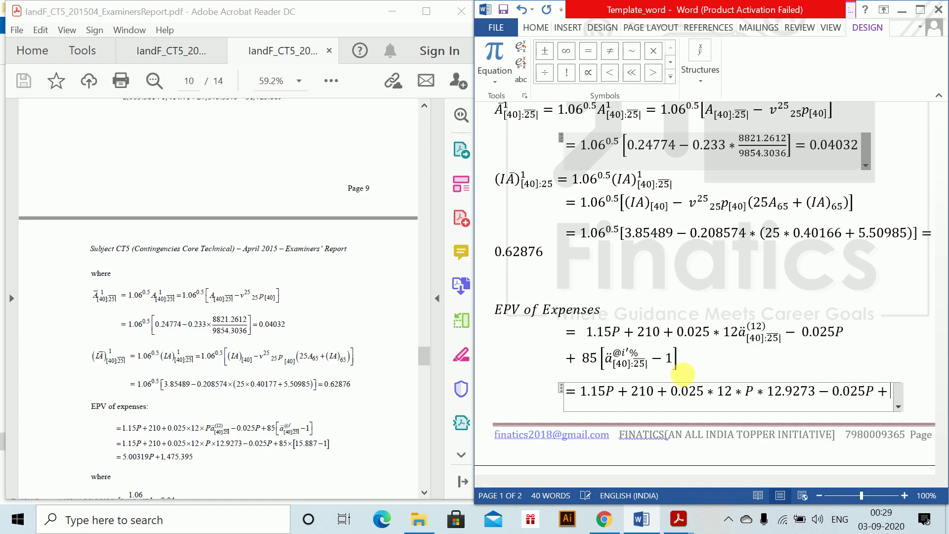
type("*5[15")
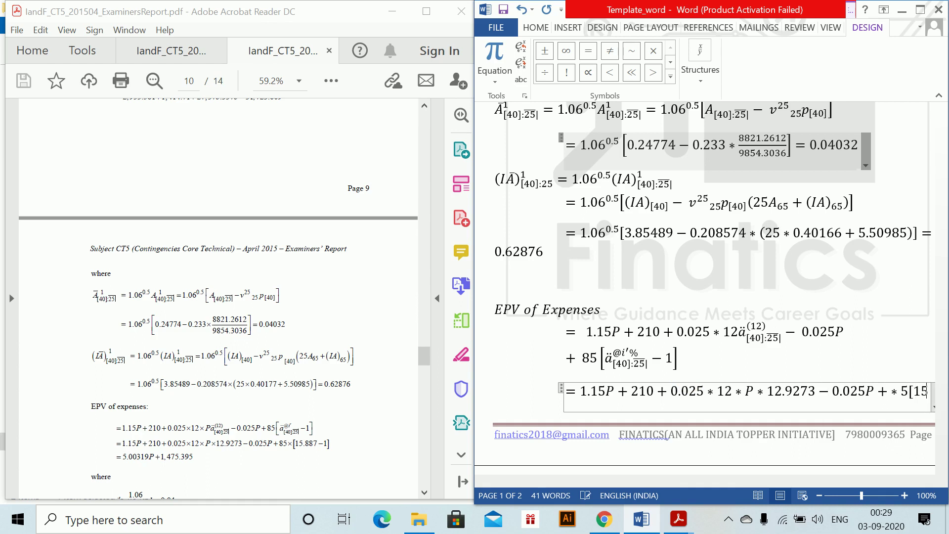
type(".887-1")
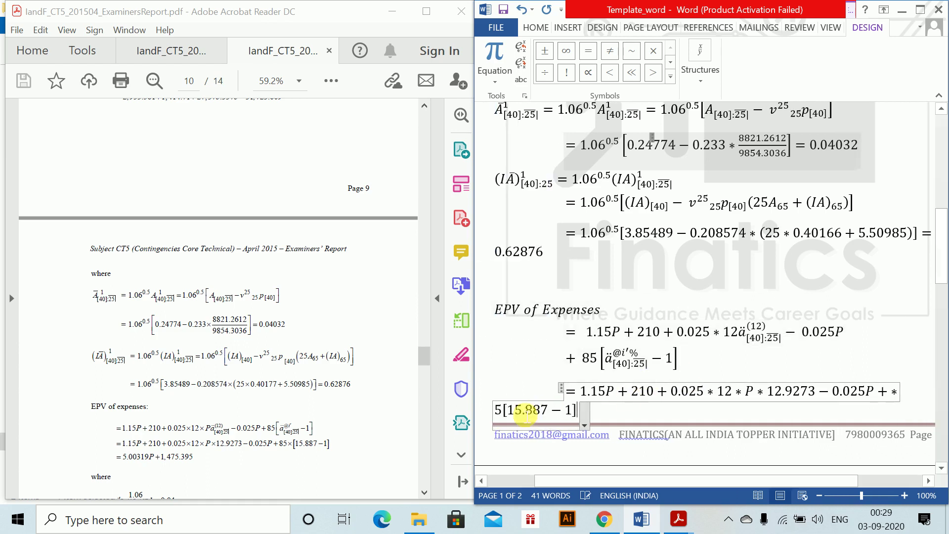
left_click(496, 411)
type("1")
left_click(607, 413)
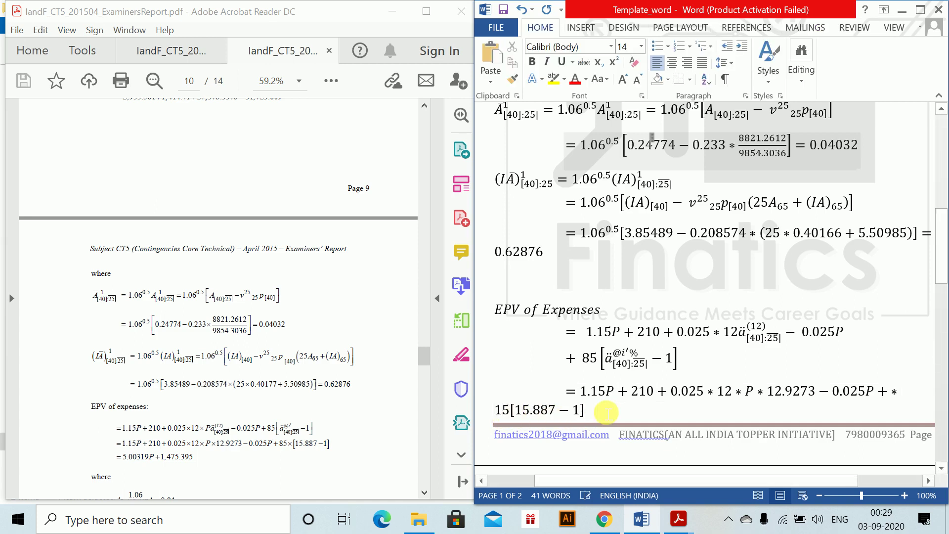
scroll(608, 413, "down", 3)
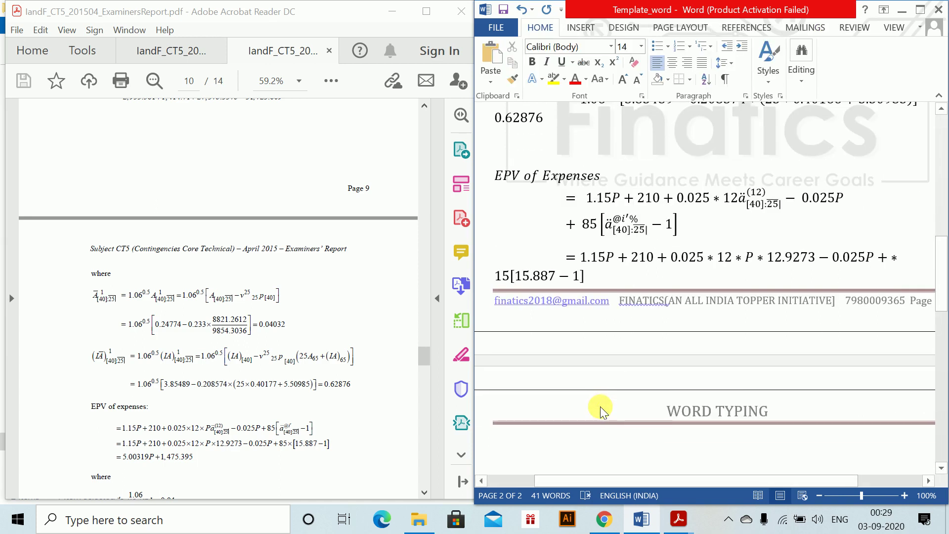
- Add the simplified total = 5.00319P + 1475.395 on the next line
key("alt+equal")
type("=")
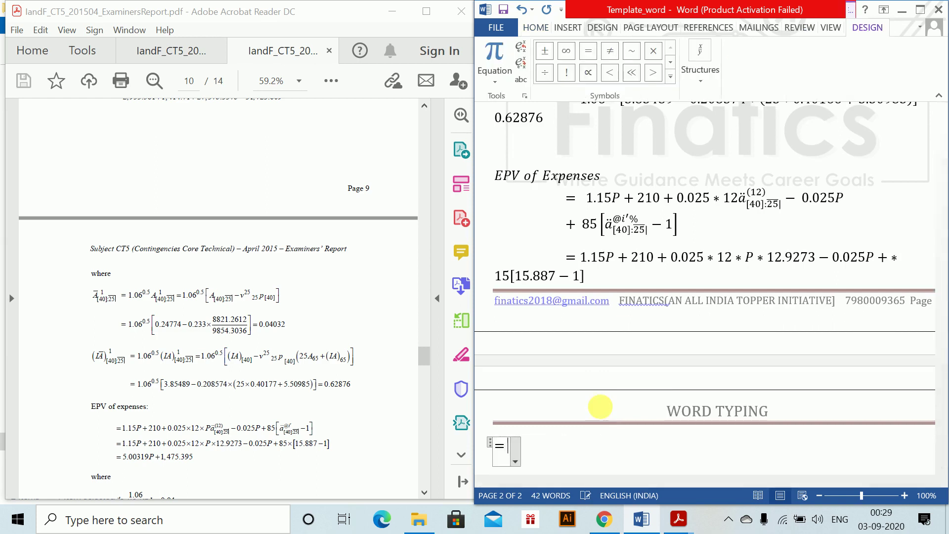
type("5.00319P ")
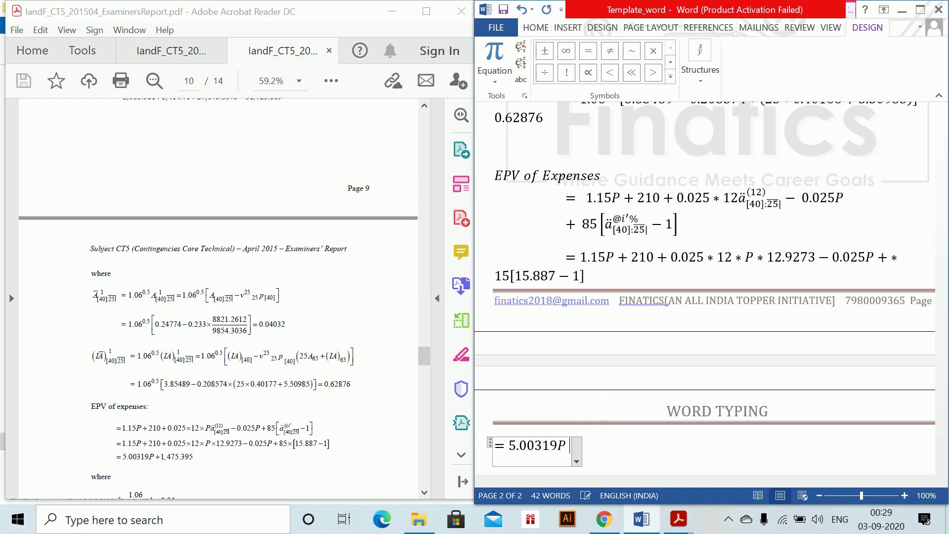
type("+1475")
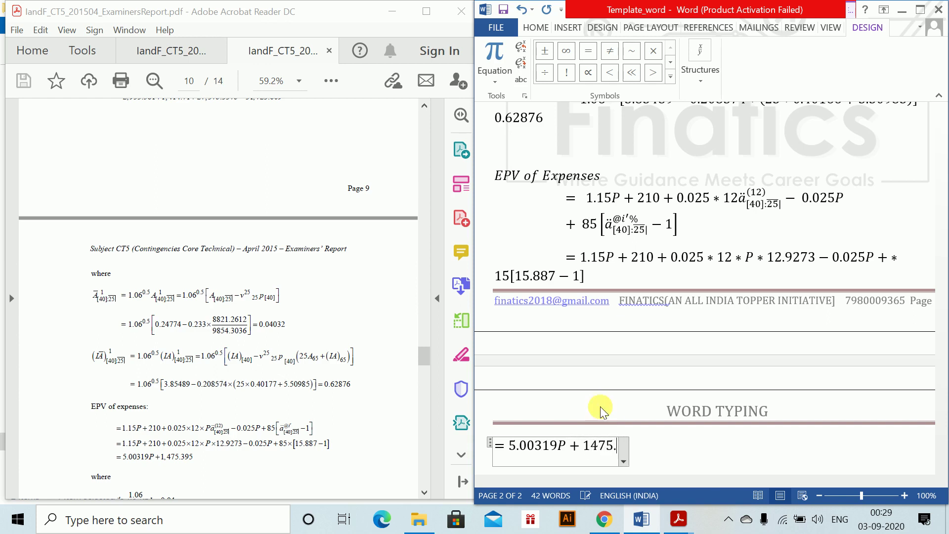
type(".396")
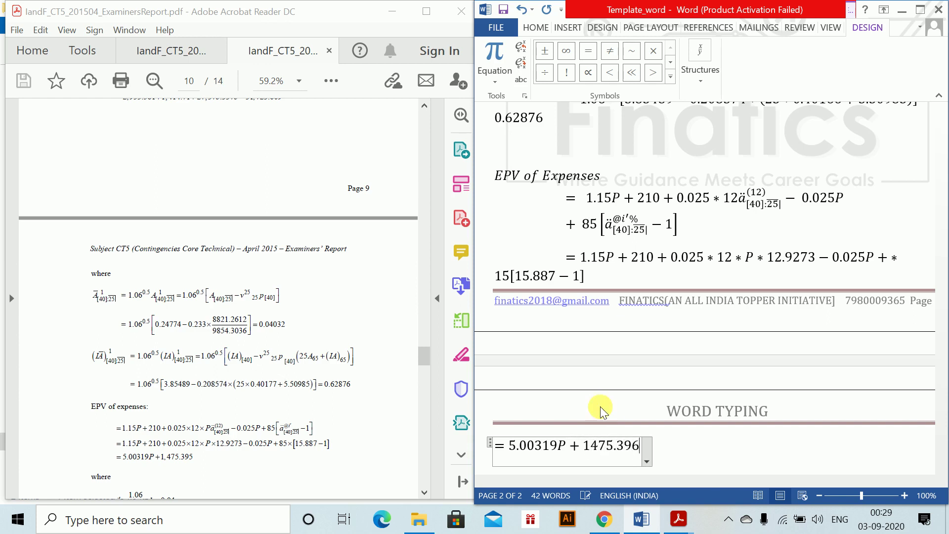
key("BackSpace")
type("5")
key("Return")
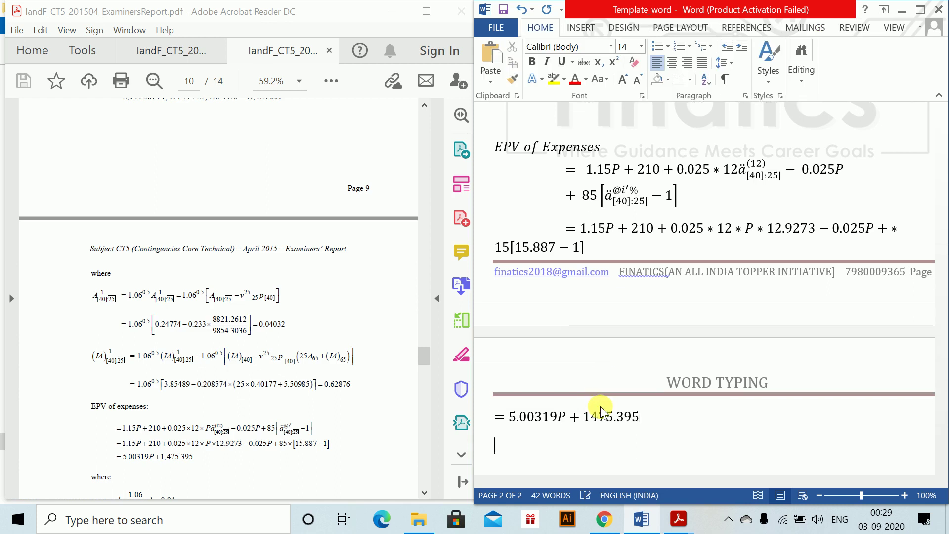
- Add a 'where' line and the equation i' = 1.06/(1 + b) = 0.04 below it
scroll(190, 376, "down", 2)
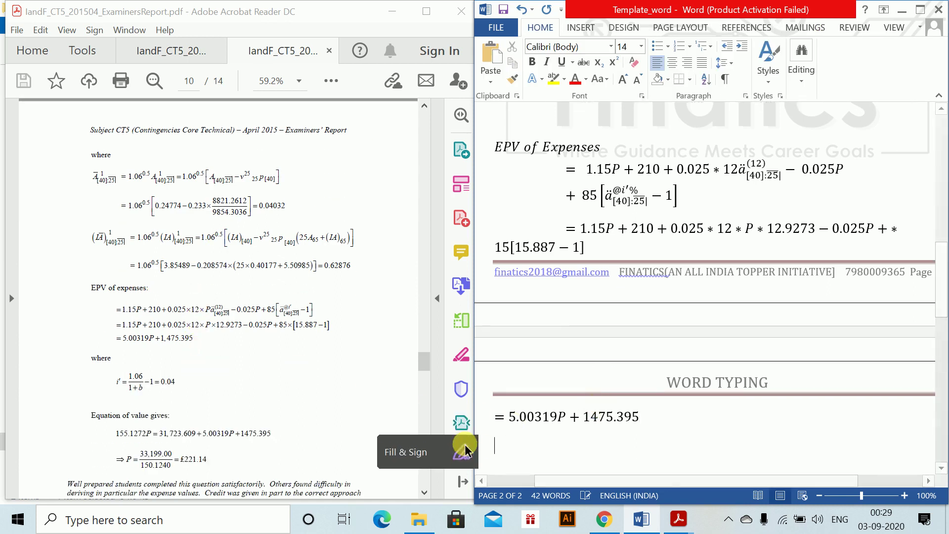
type("where")
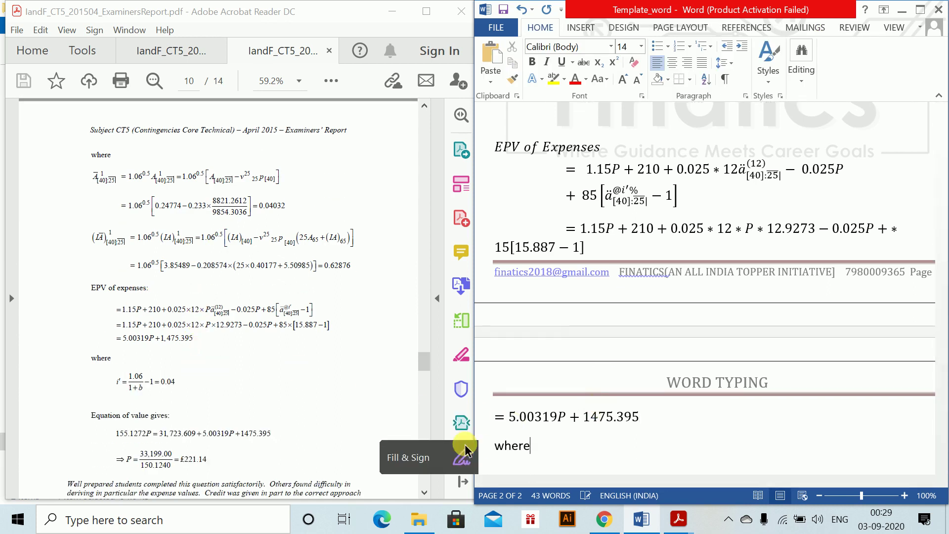
key("Return")
key("alt+equal")
type("i")
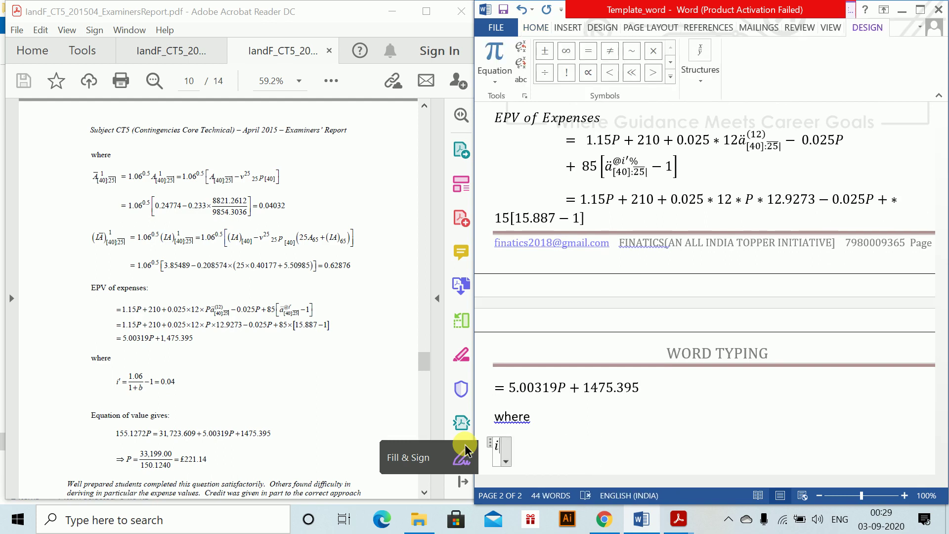
type("'=1.0")
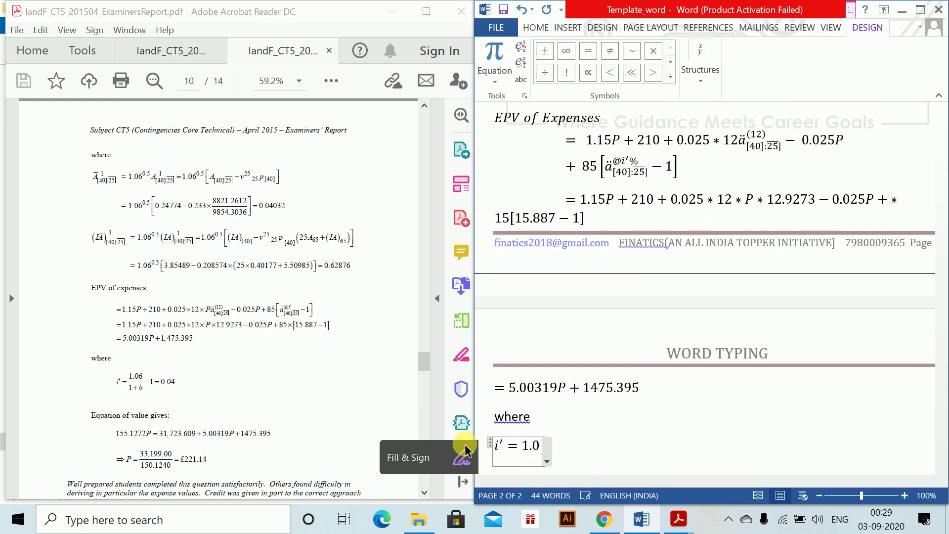
type("6/(1+")
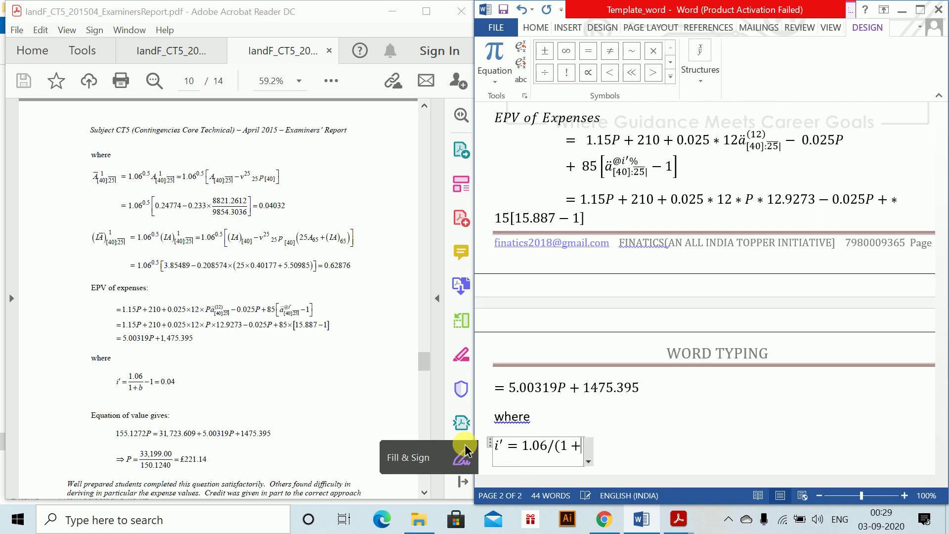
type("b)=1")
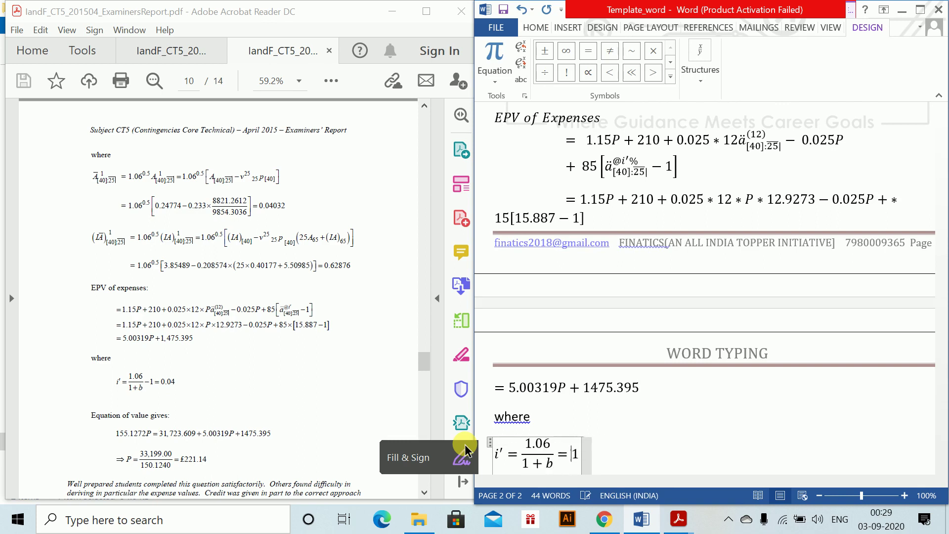
key("BackSpace")
type("0.04")
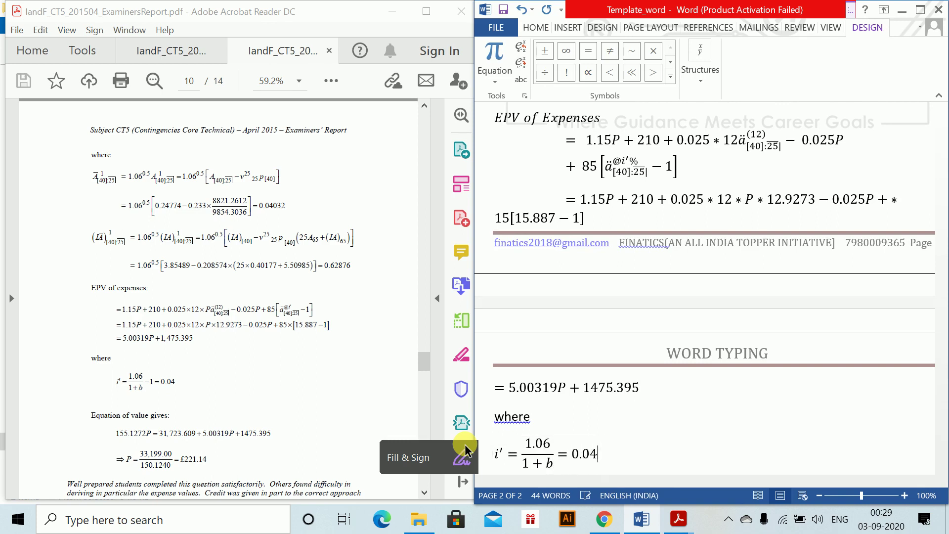
- Insert the missing − 1 so the equation reads i' = 1.06/(1 + b) − 1 = 0.04
key("Return")
key("BackSpace")
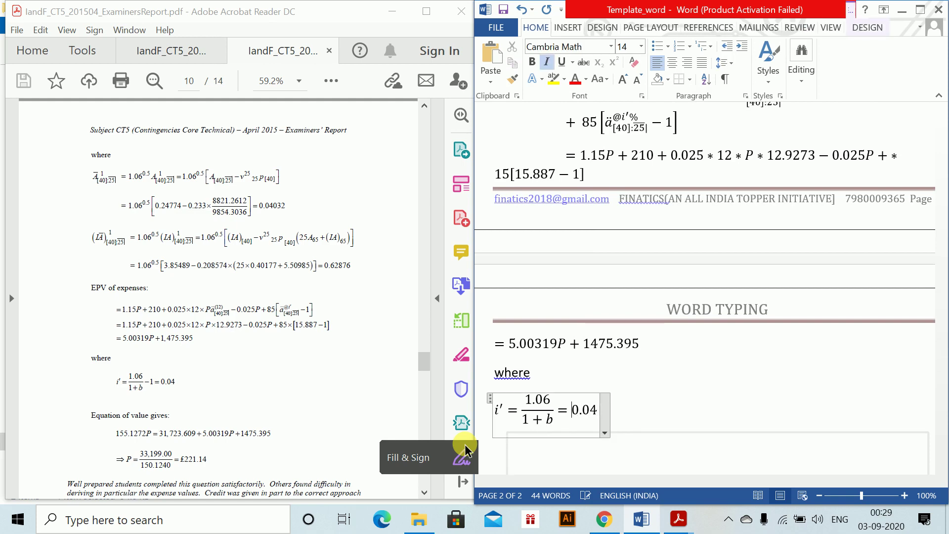
key("Left")
type("-1")
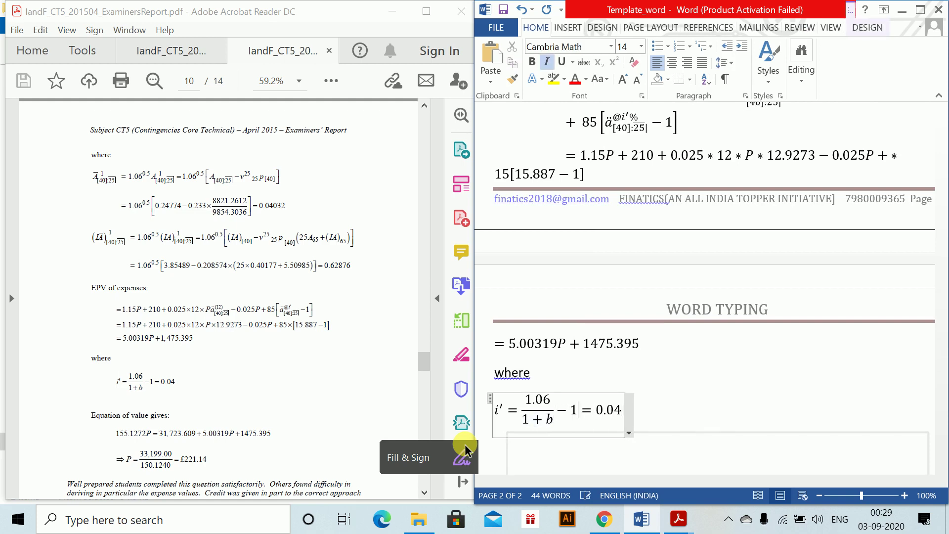
left_click(701, 433)
key("Return")
type("E")
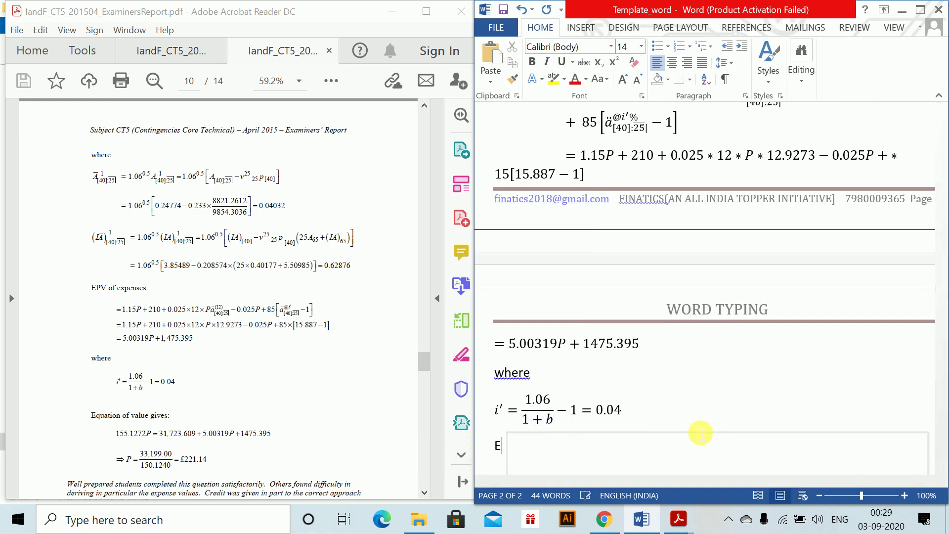
type("quation of value gives")
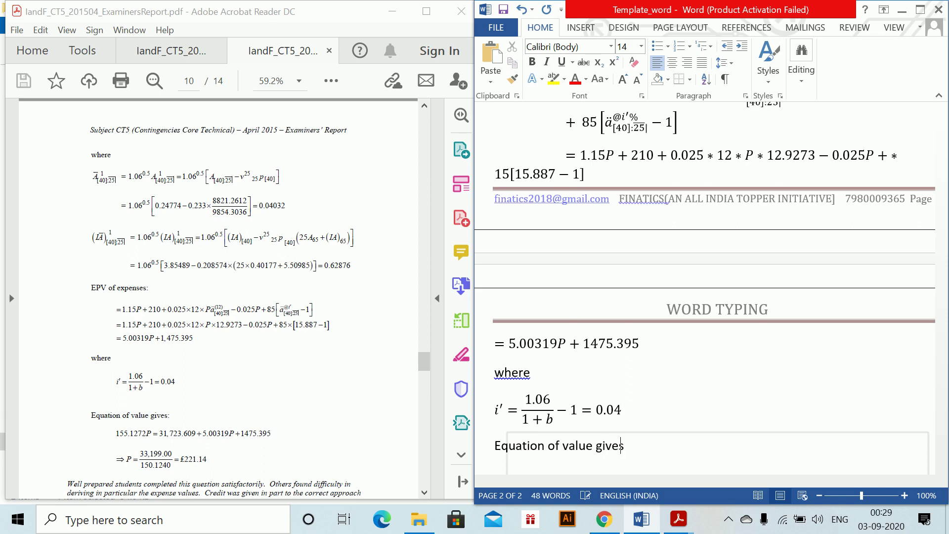
- Below 'Equation of value gives', enter the equation 155.1272P = 31273.609 + 5.00319P + 1475.395
key("Return")
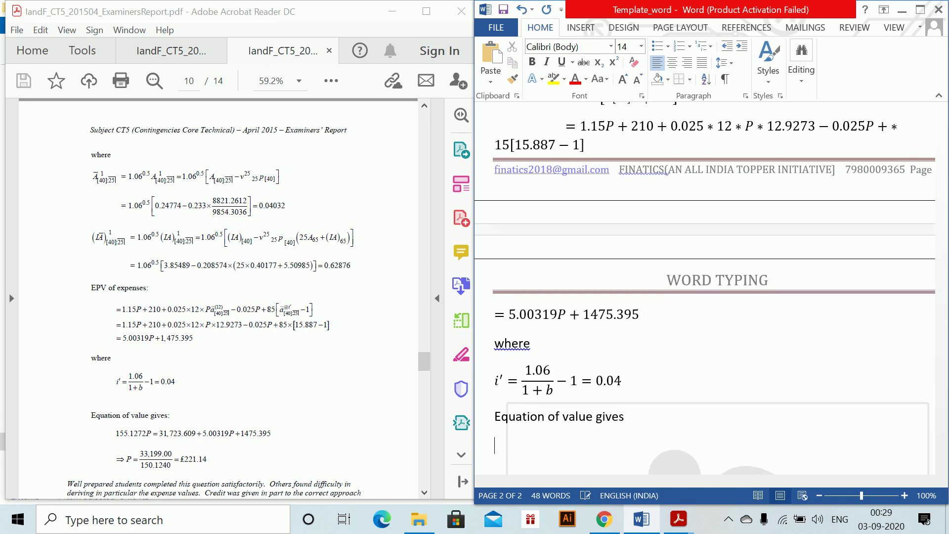
key("alt+equal")
type("155")
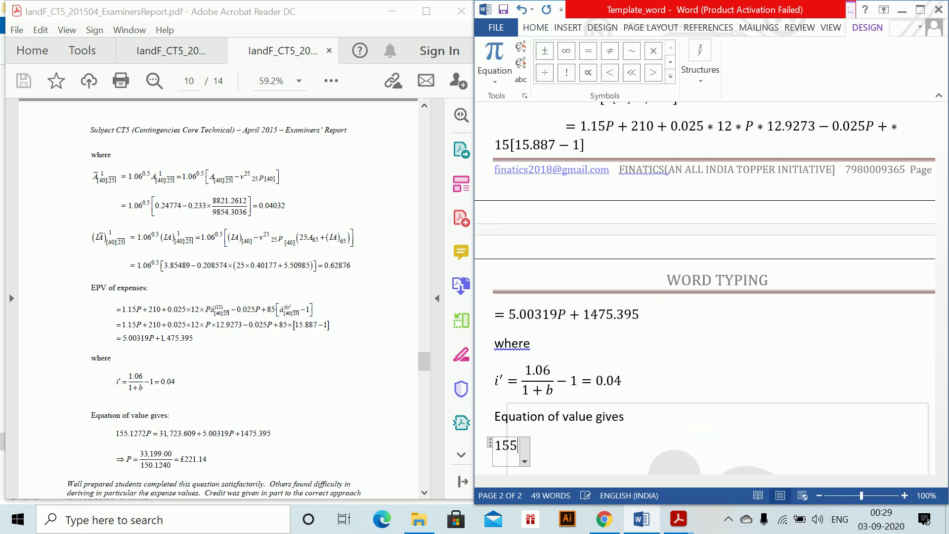
type(".1272")
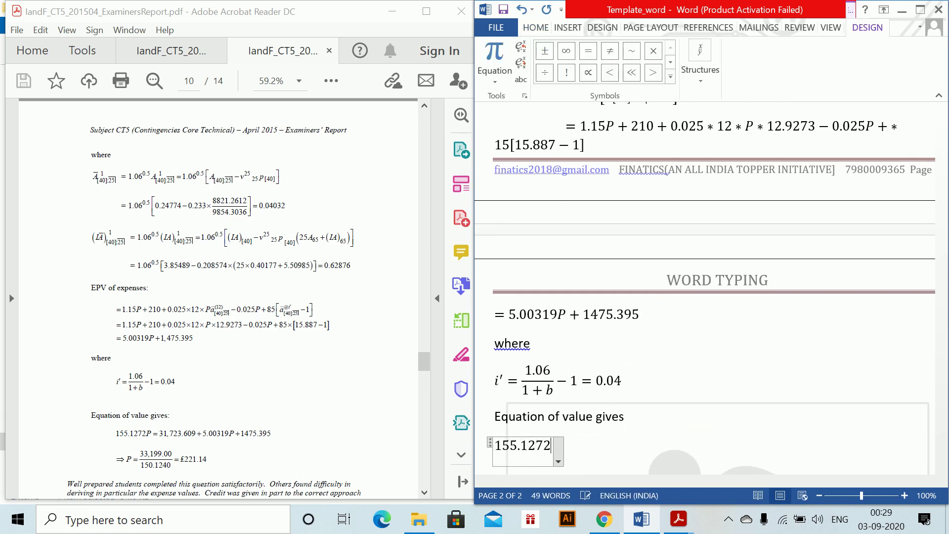
type("P = 3")
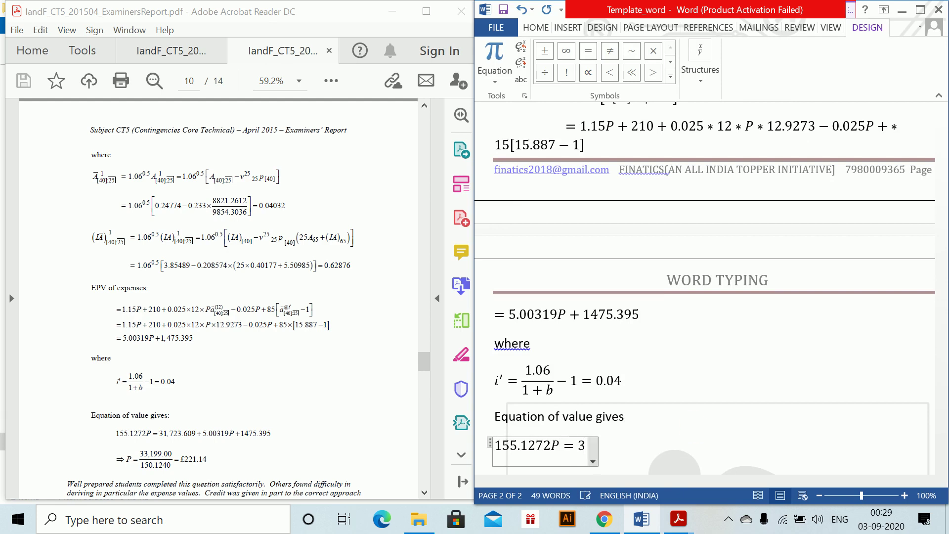
type("1273")
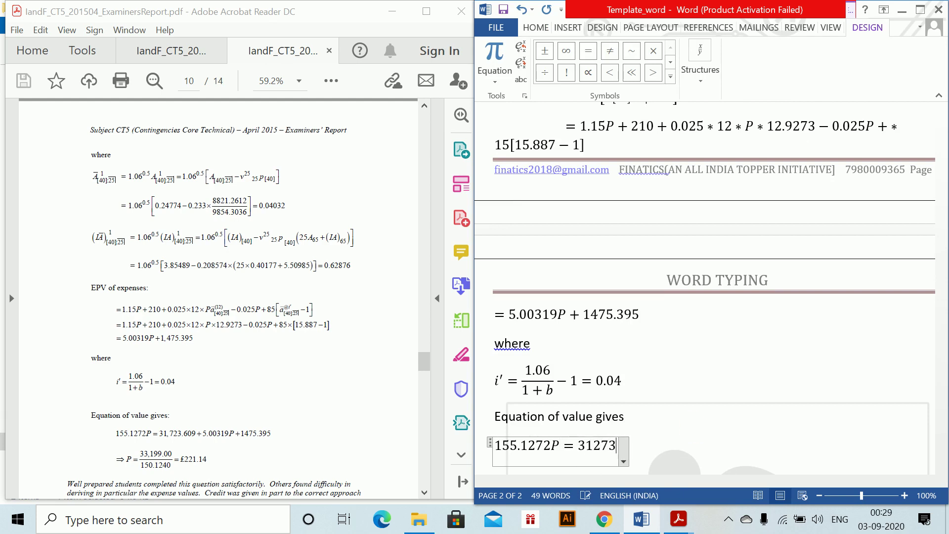
type(".609 ")
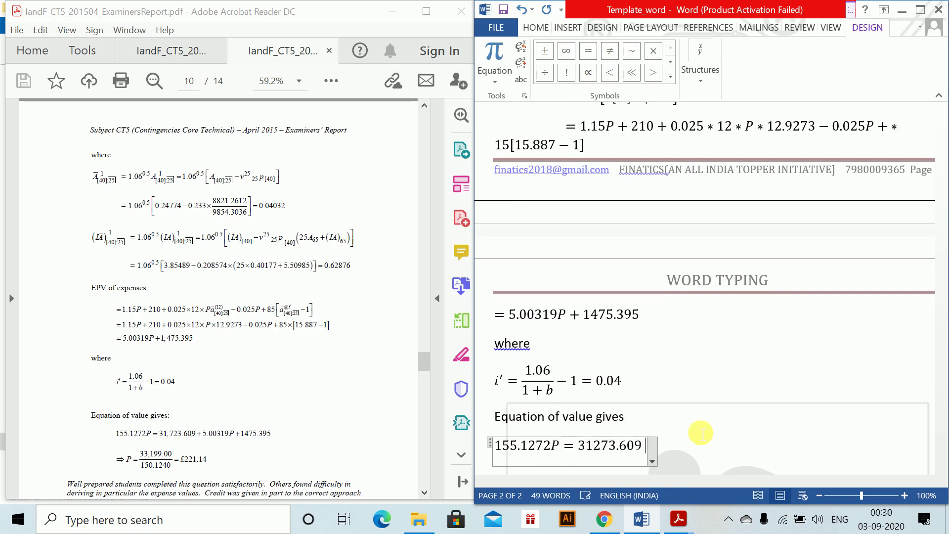
type("+ 5.")
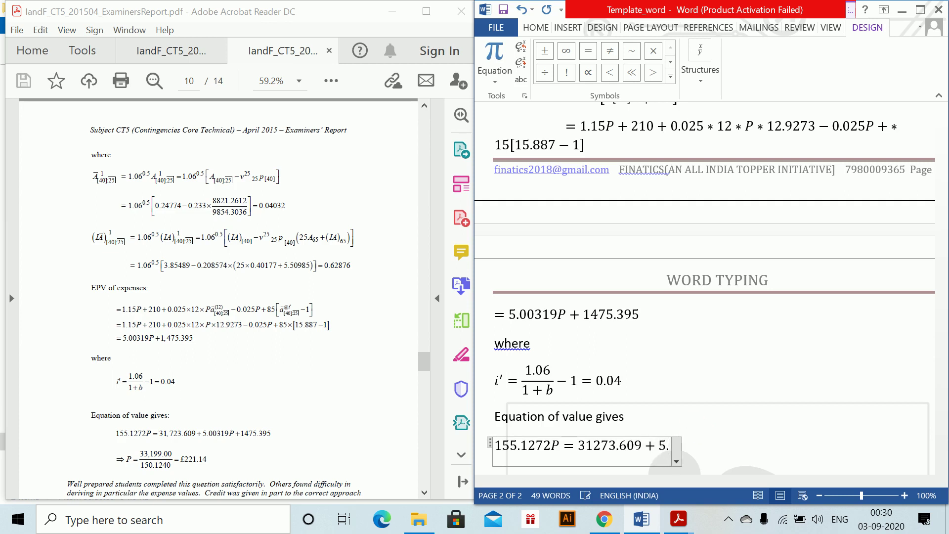
type("0031")
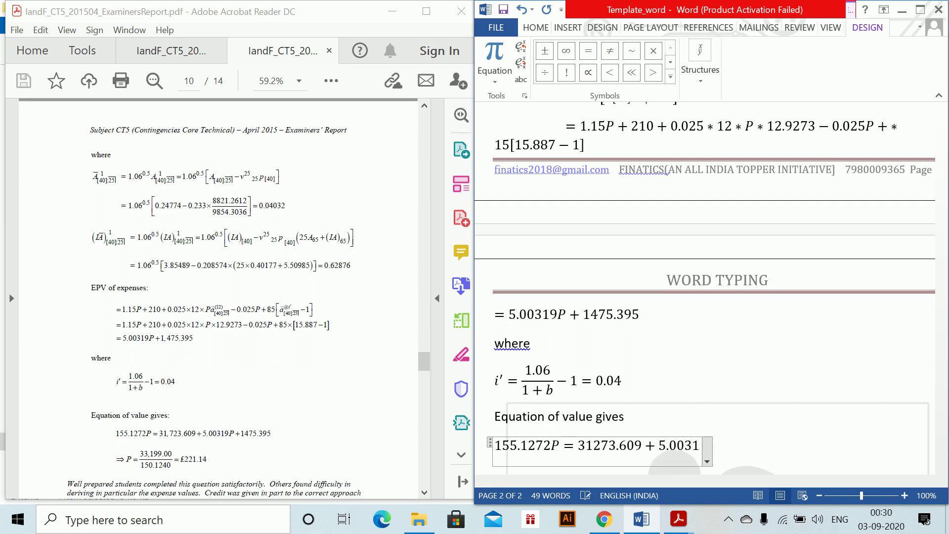
type("9P +")
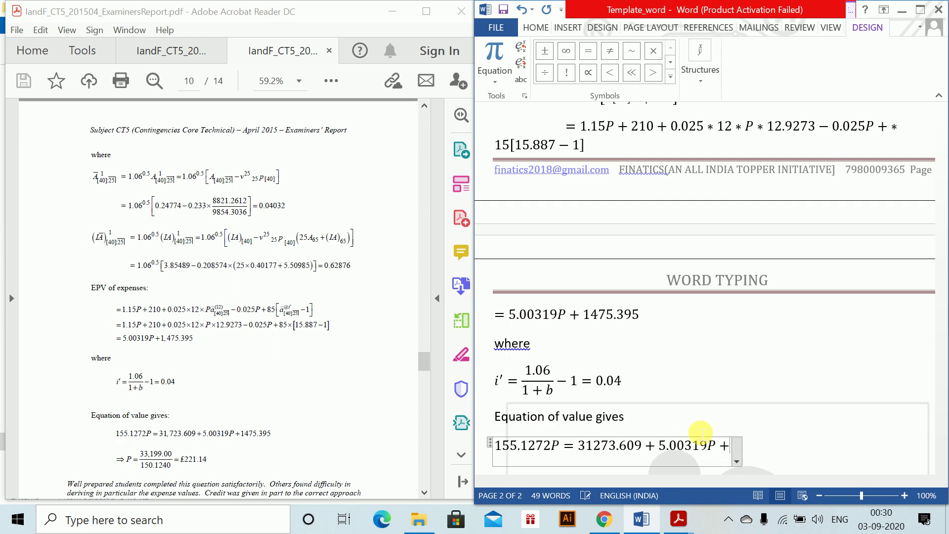
type(" 1475.")
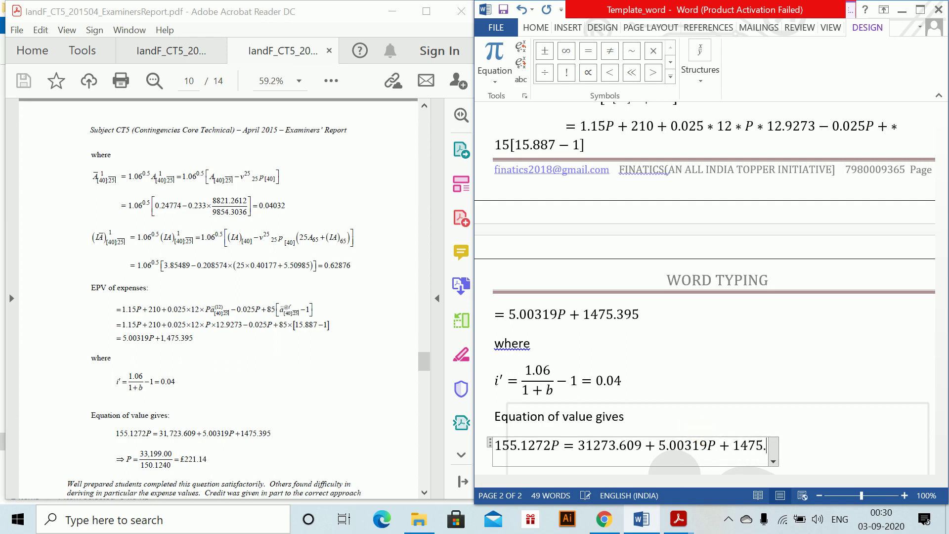
type("39")
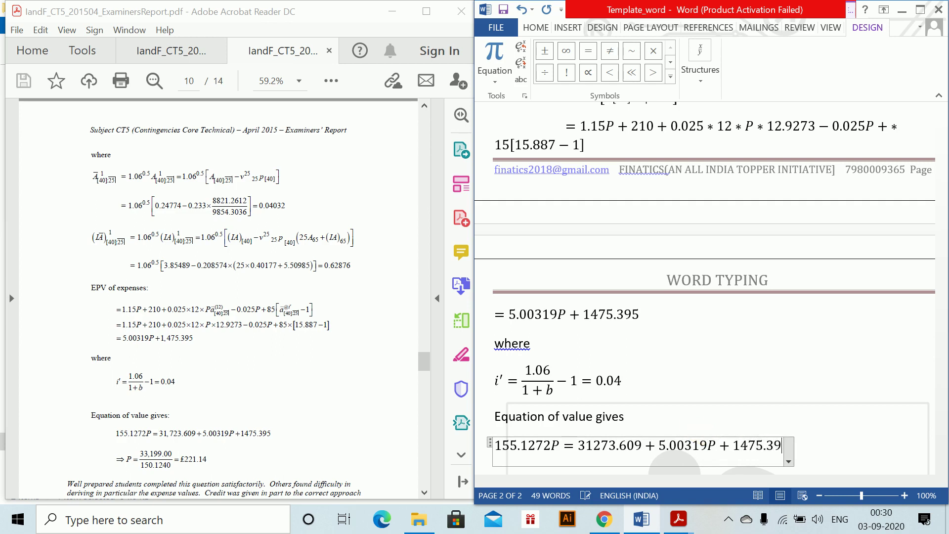
type("5")
key("Return")
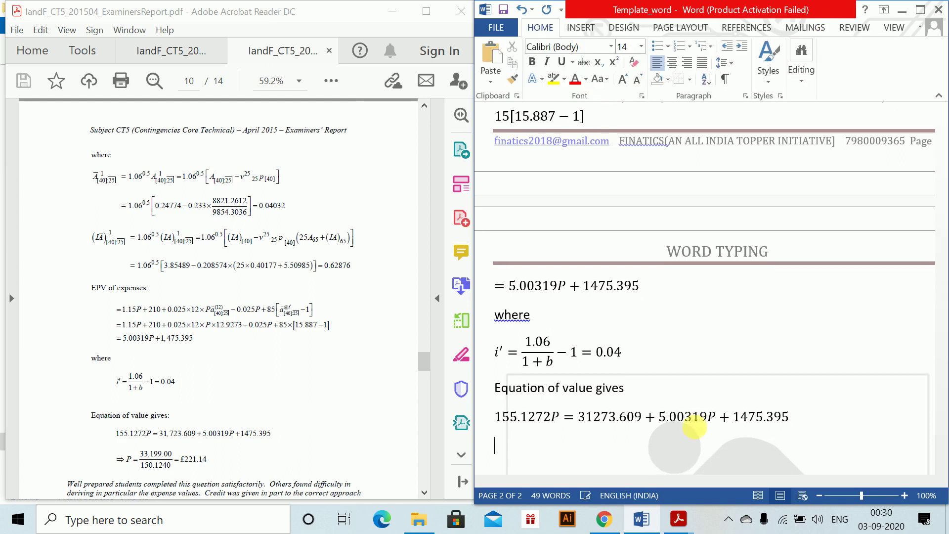
- Solve for the premium with the equation P = 33199/150.1240 = 221.14
key("alt+equal")
type("P=")
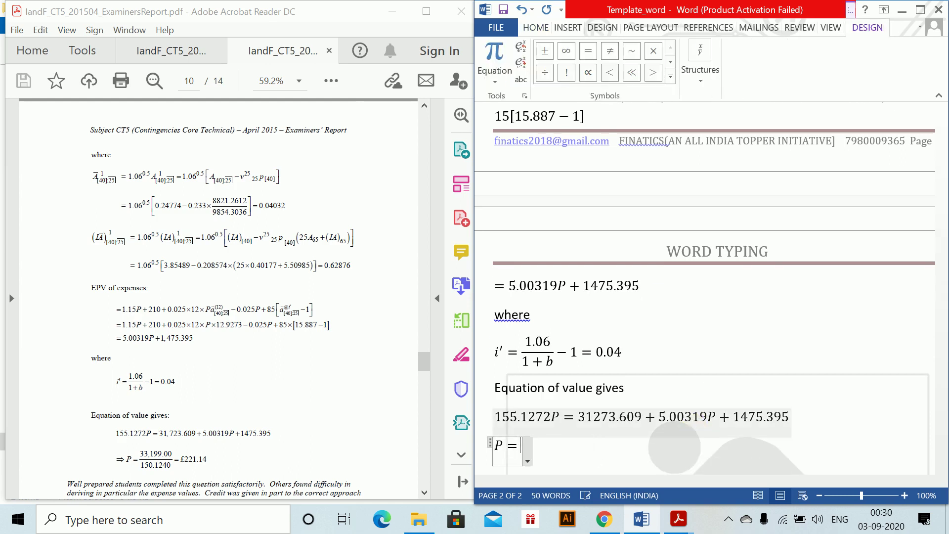
type("33")
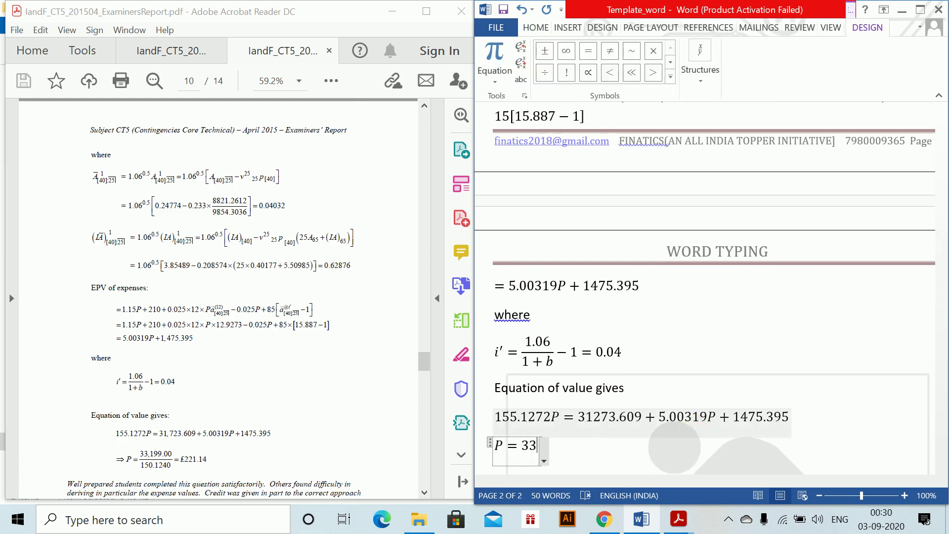
type("199")
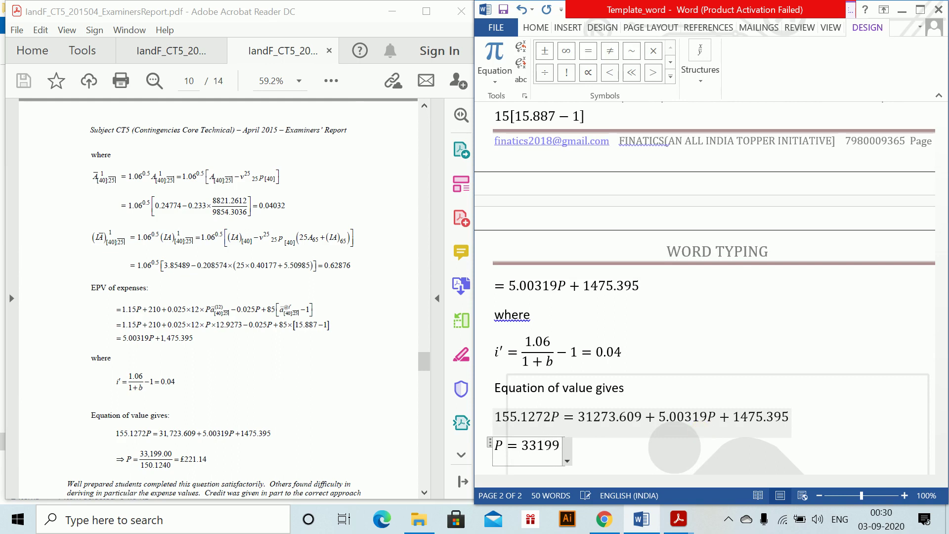
type("/150.1240 =")
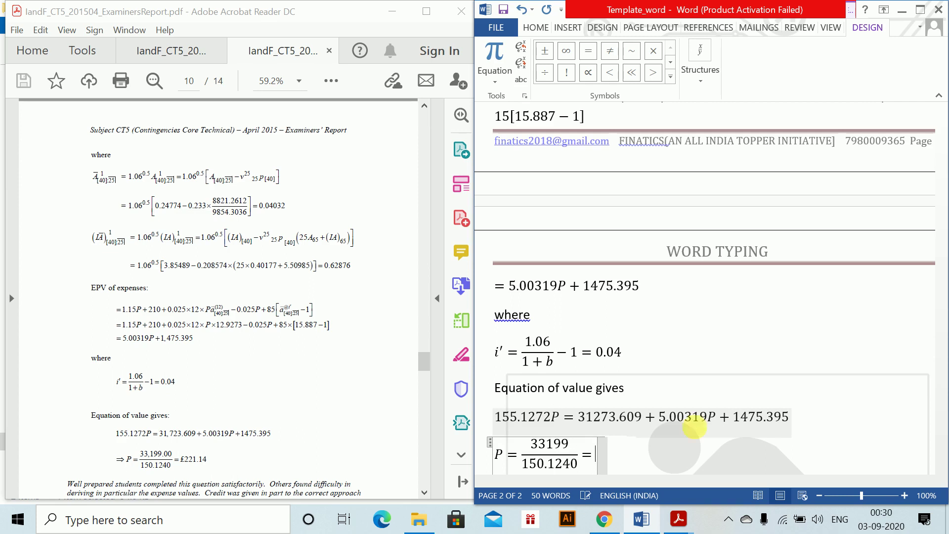
type("221")
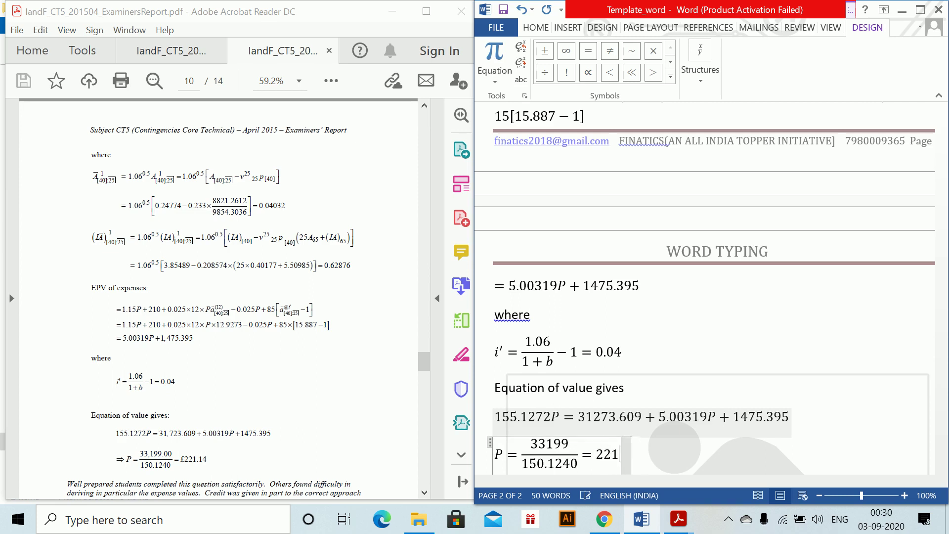
type("1.14")
key("Return")
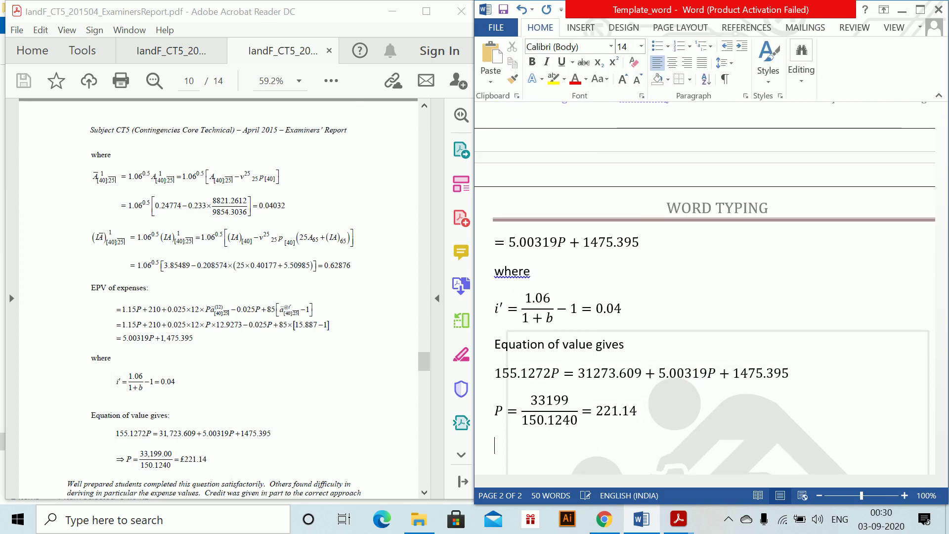
scroll(182, 388, "down", 1)
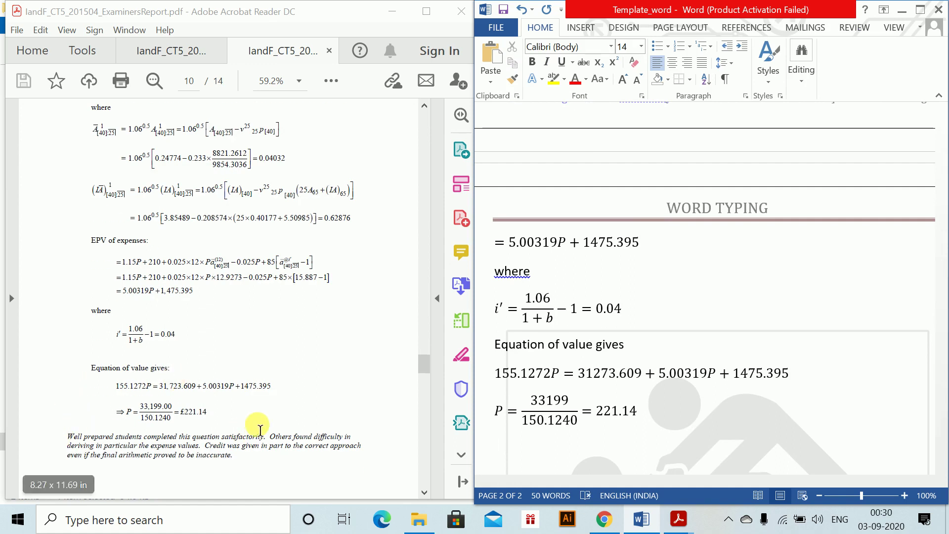
scroll(260, 429, "up", 1)
scroll(684, 307, "up", 5)
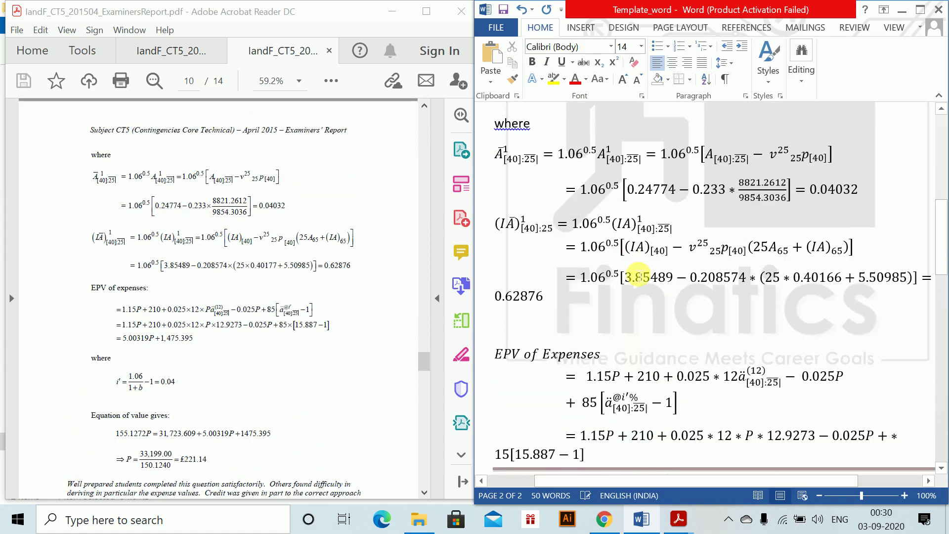
scroll(638, 274, "up", 2)
scroll(628, 275, "down", 10)
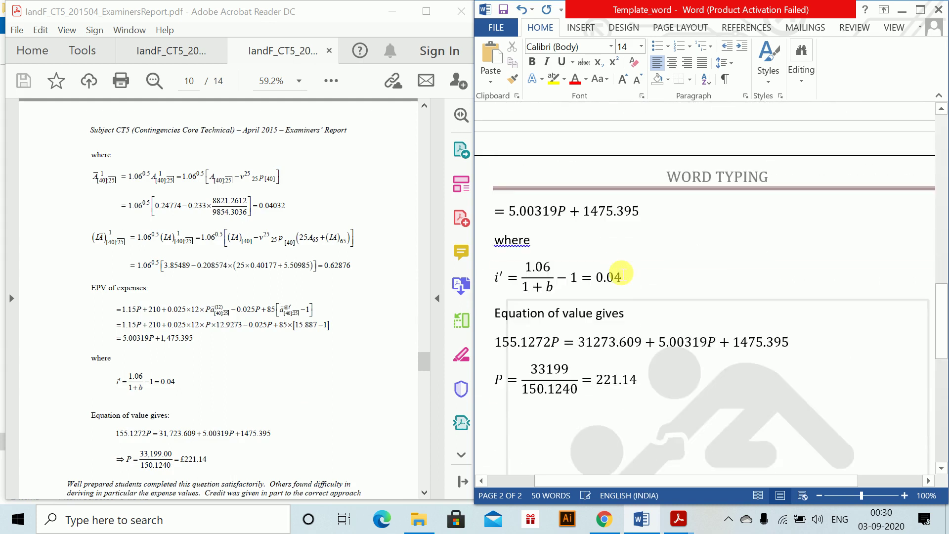
scroll(622, 272, "down", 4)
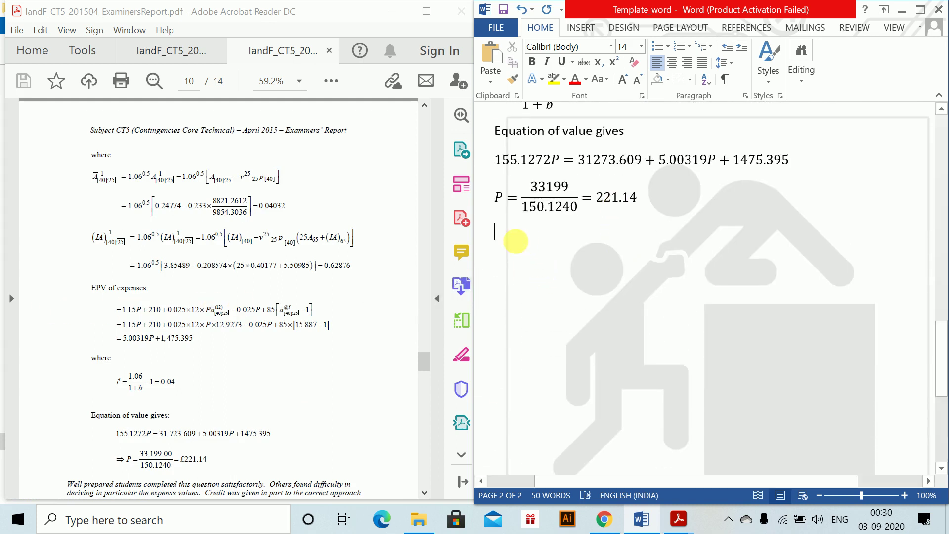
scroll(514, 245, "up", 9)
right_click(500, 253)
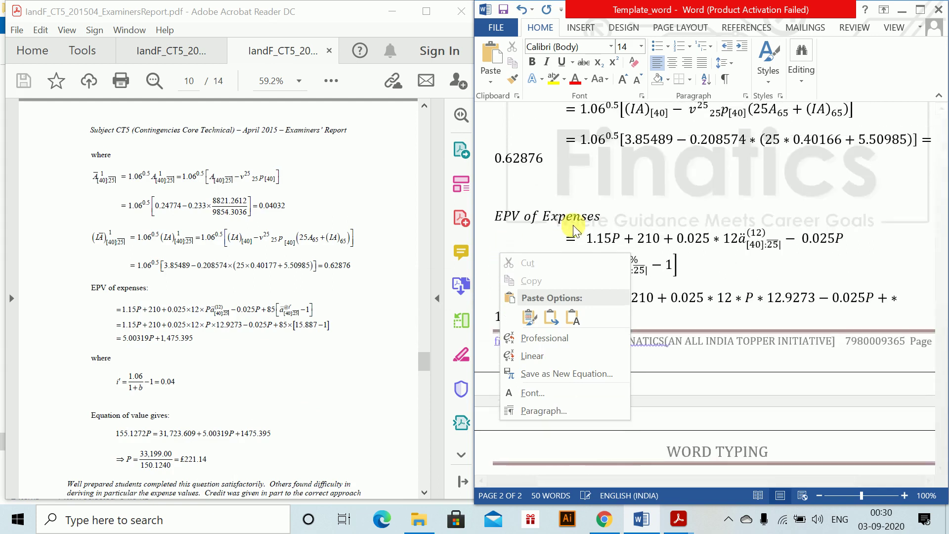
key("Escape")
scroll(587, 216, "up", 2)
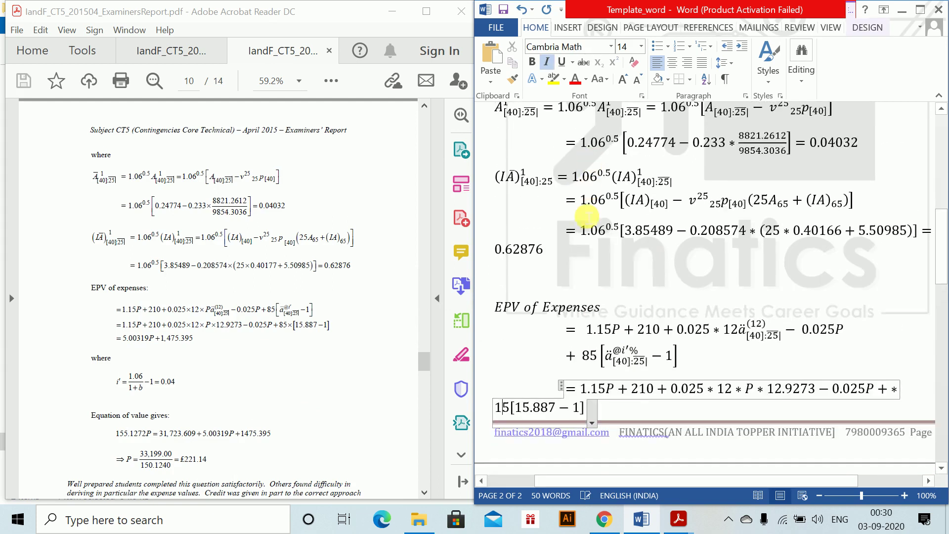
scroll(568, 198, "down", 1)
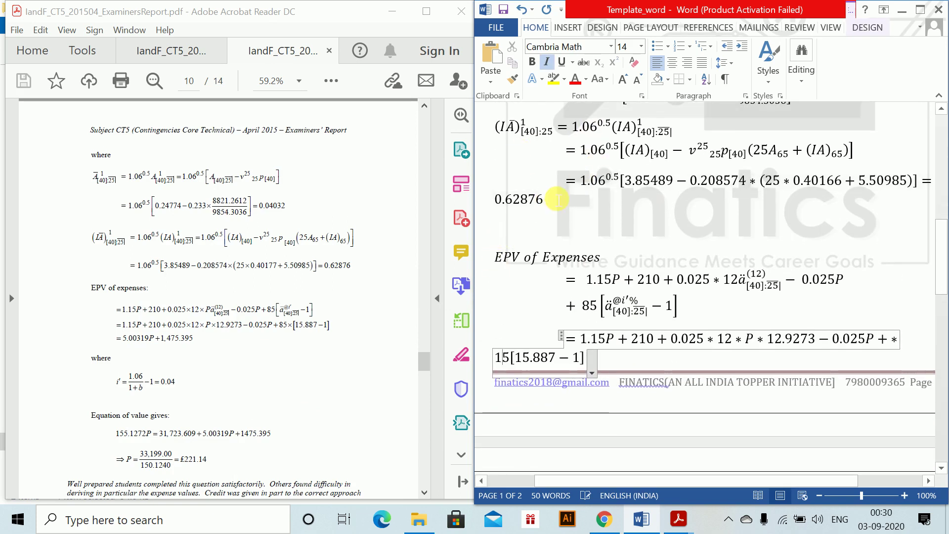
scroll(558, 199, "down", 5)
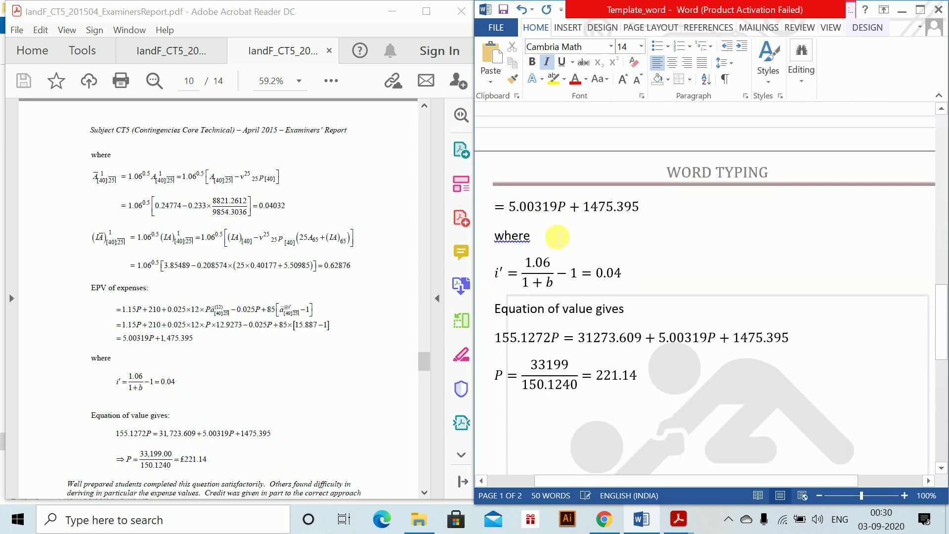
left_click(543, 335)
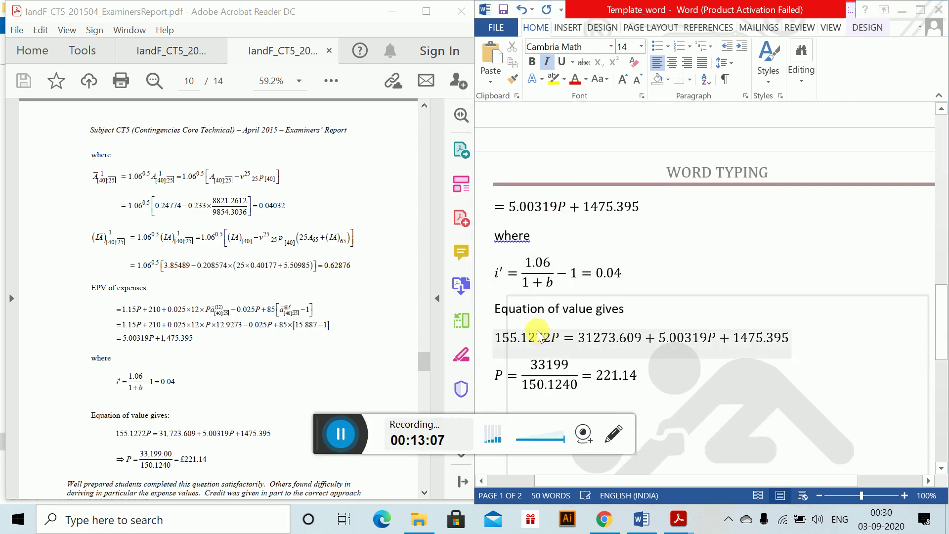